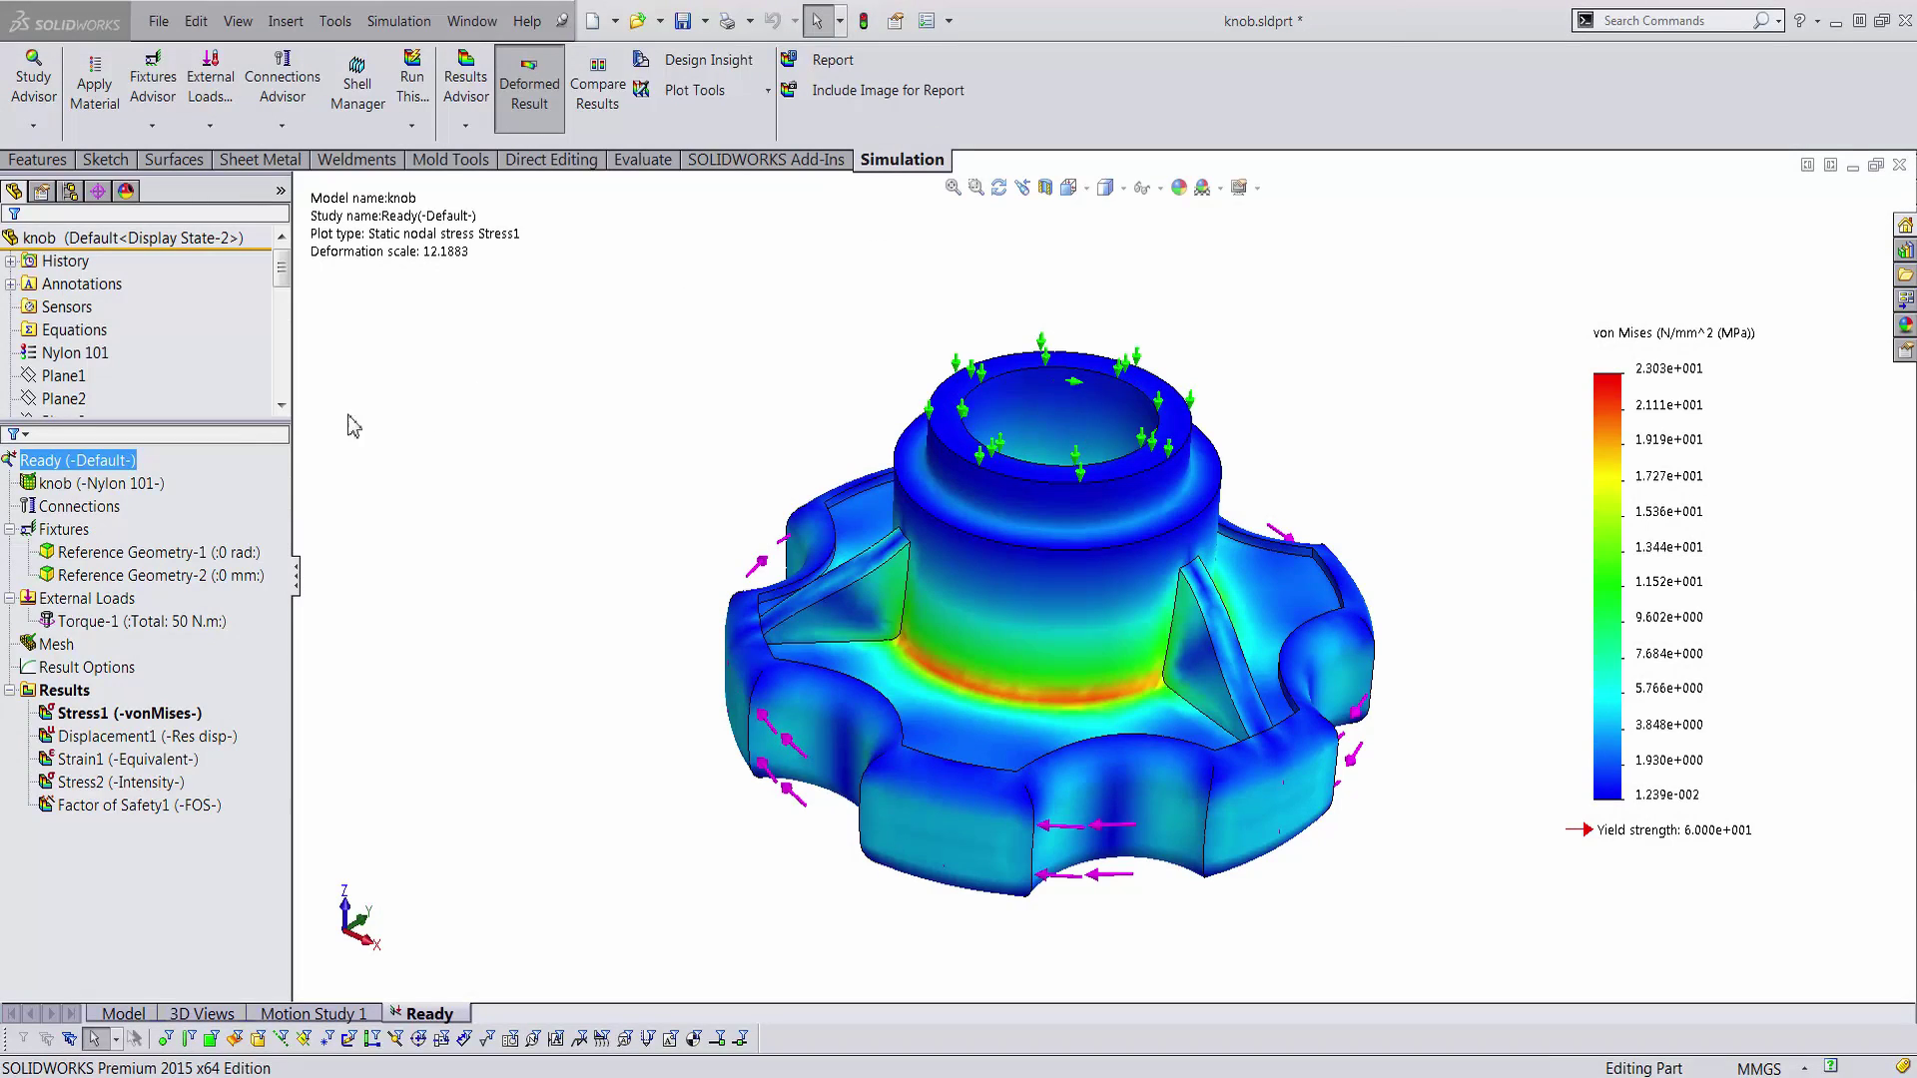
Step: Add a Trend Tracker to the Ready study and set the current results as its baseline, accepting the model save
{"action": "right_click", "coordinate": [103, 470]}
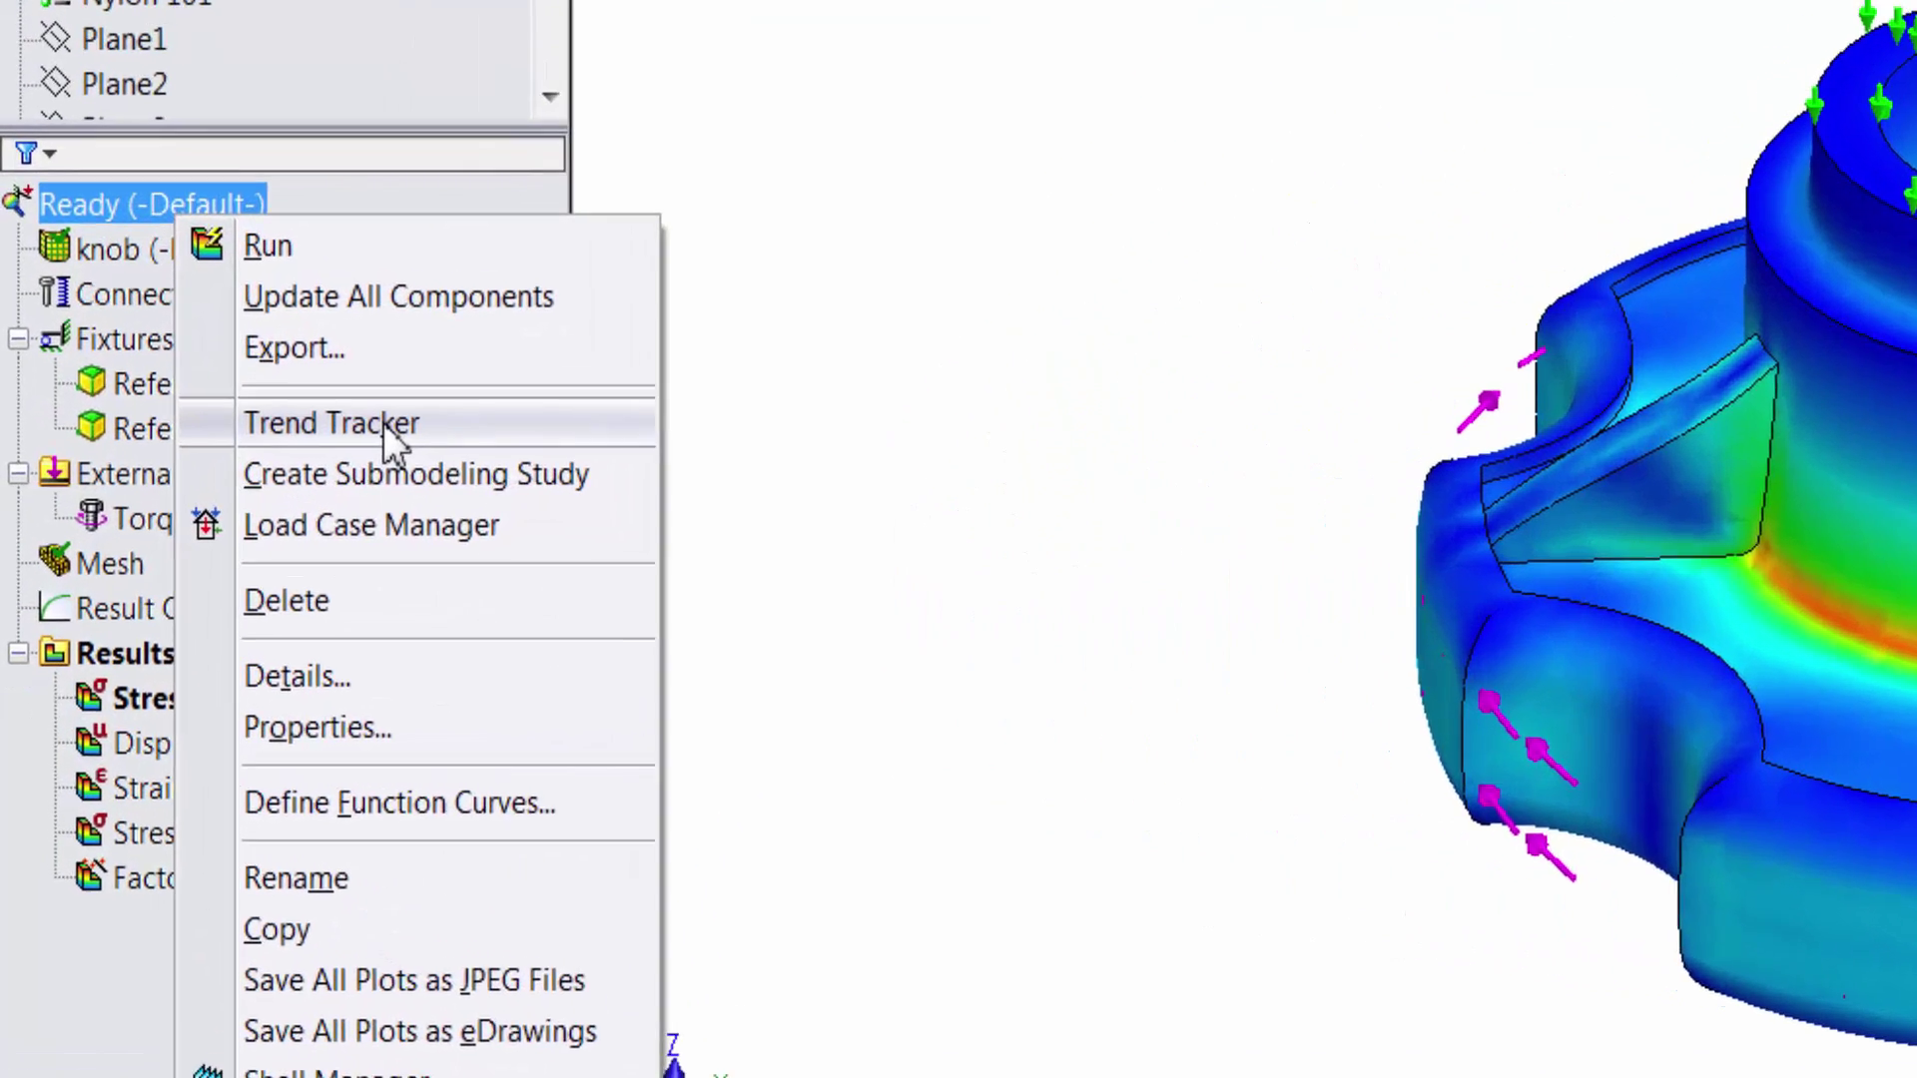
{"action": "left_click", "coordinate": [199, 573]}
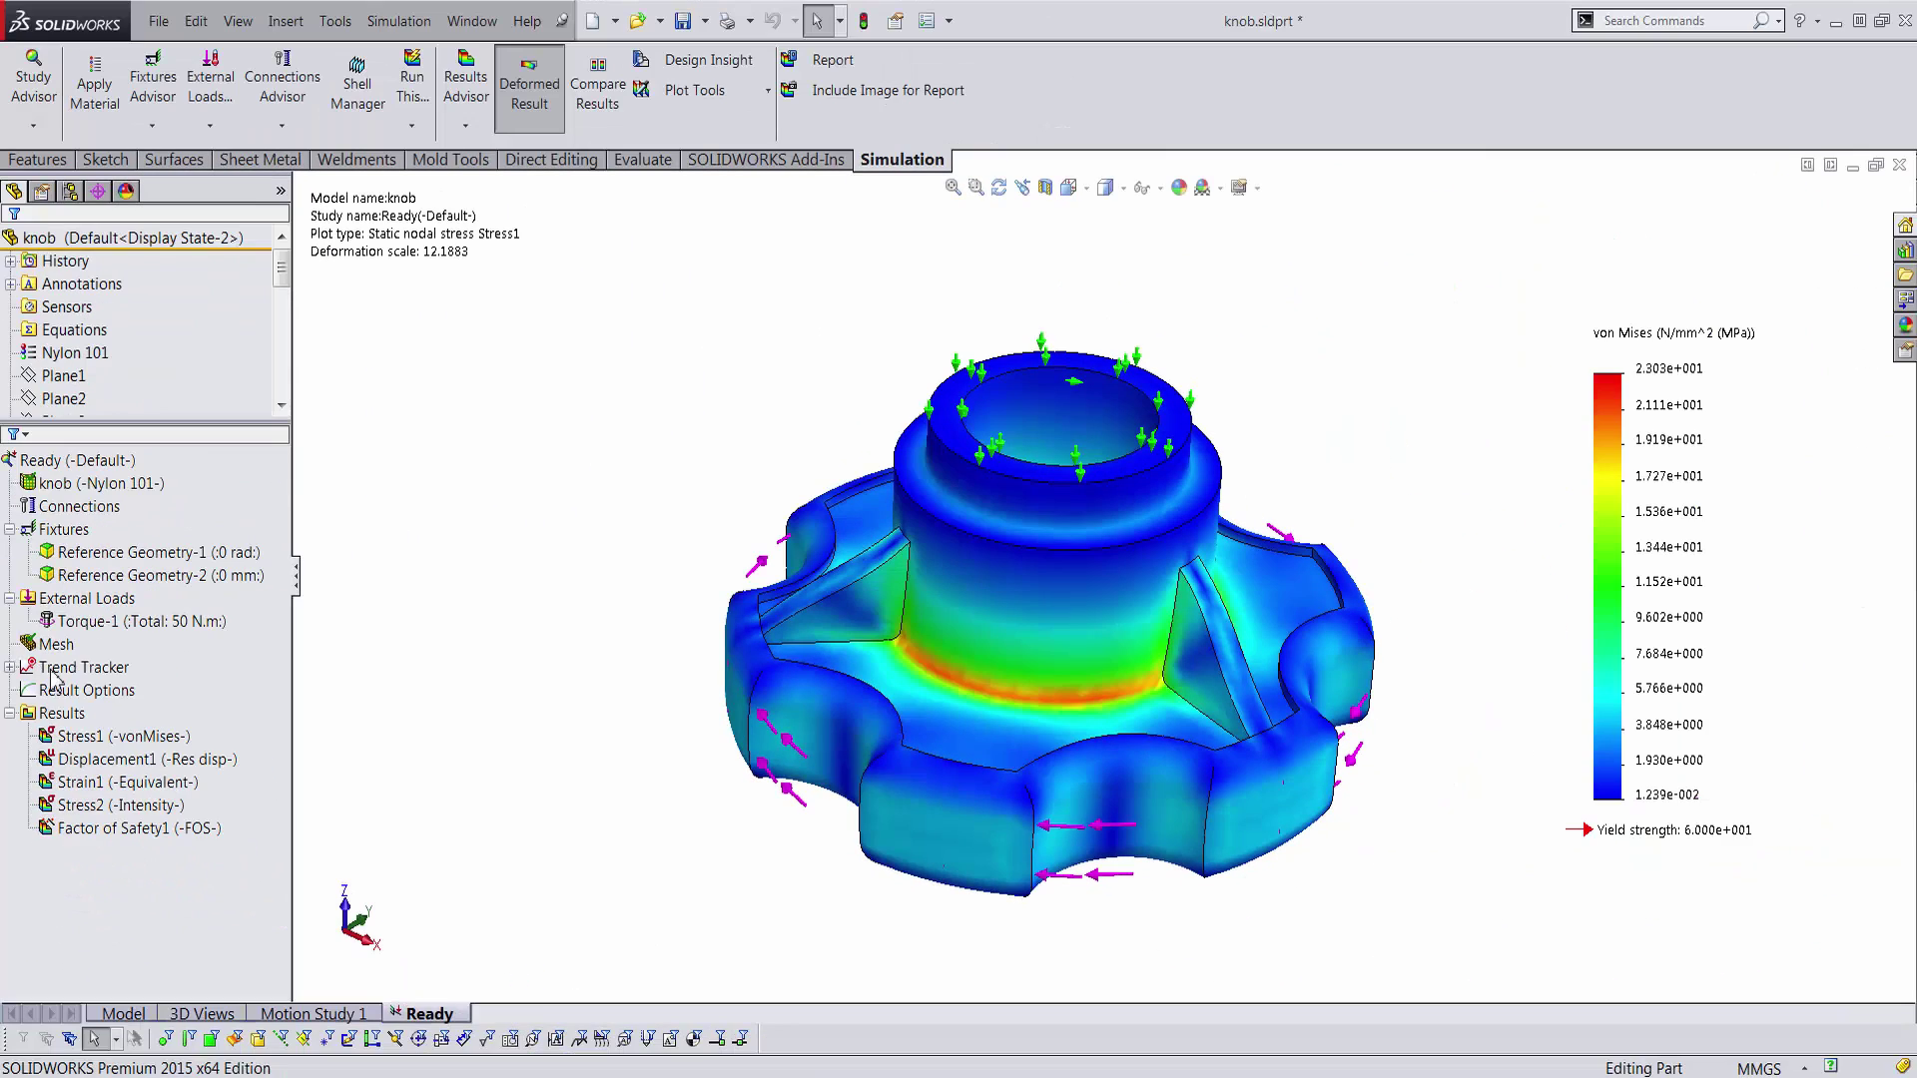
{"action": "right_click", "coordinate": [53, 671]}
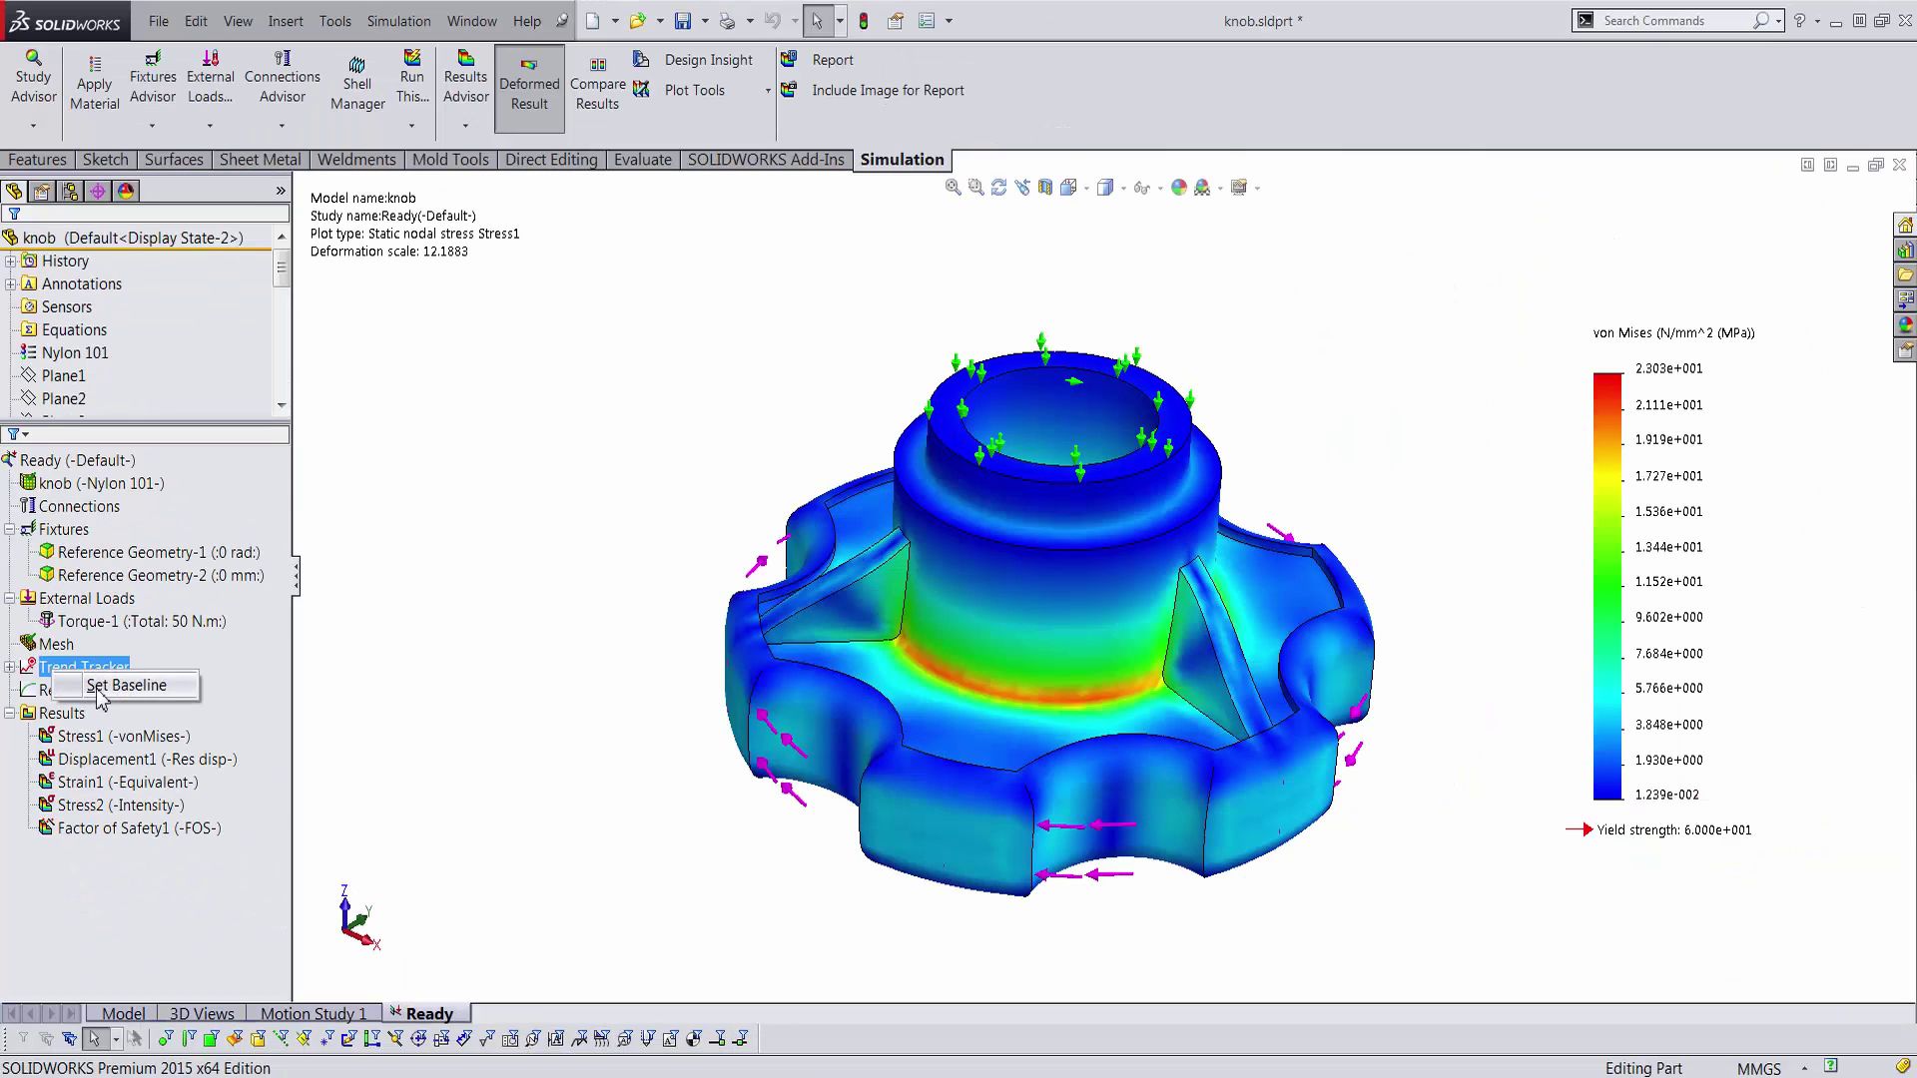
{"action": "left_click", "coordinate": [120, 686]}
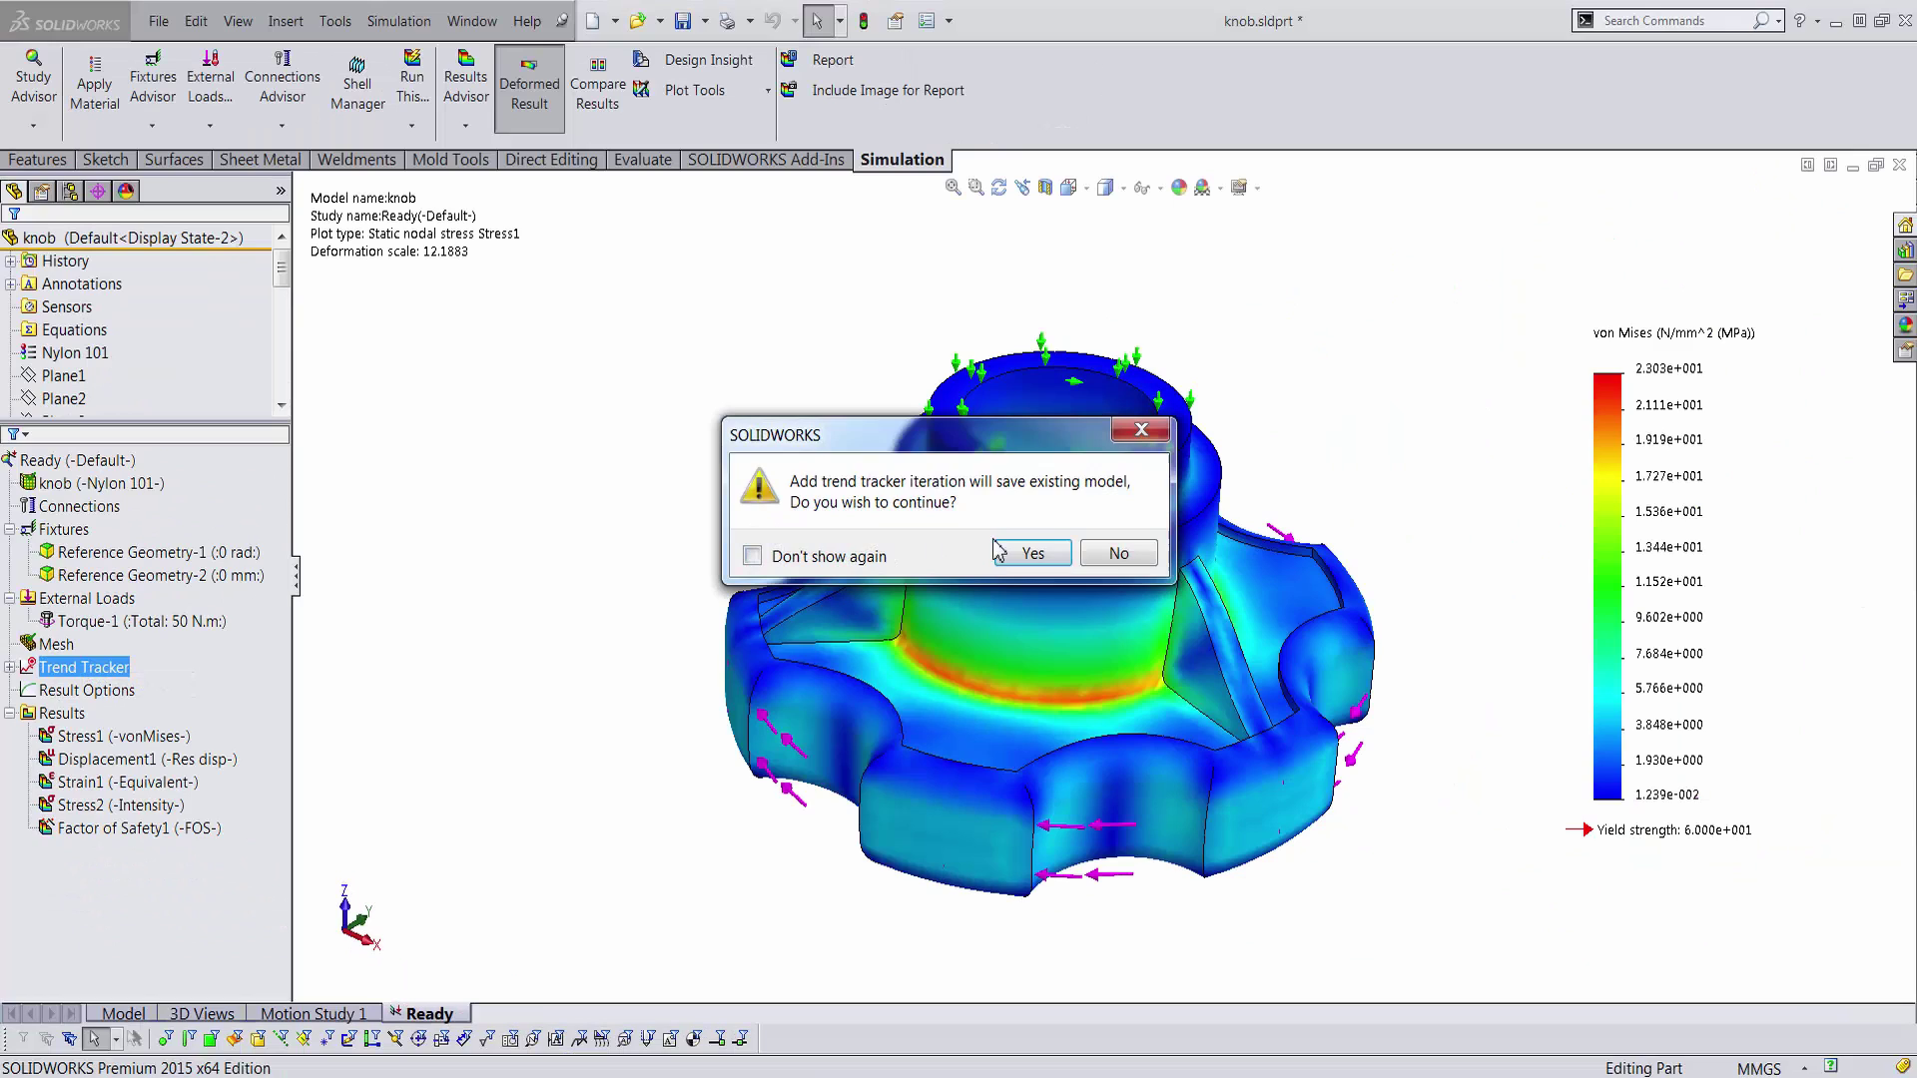
{"action": "left_click", "coordinate": [1028, 553]}
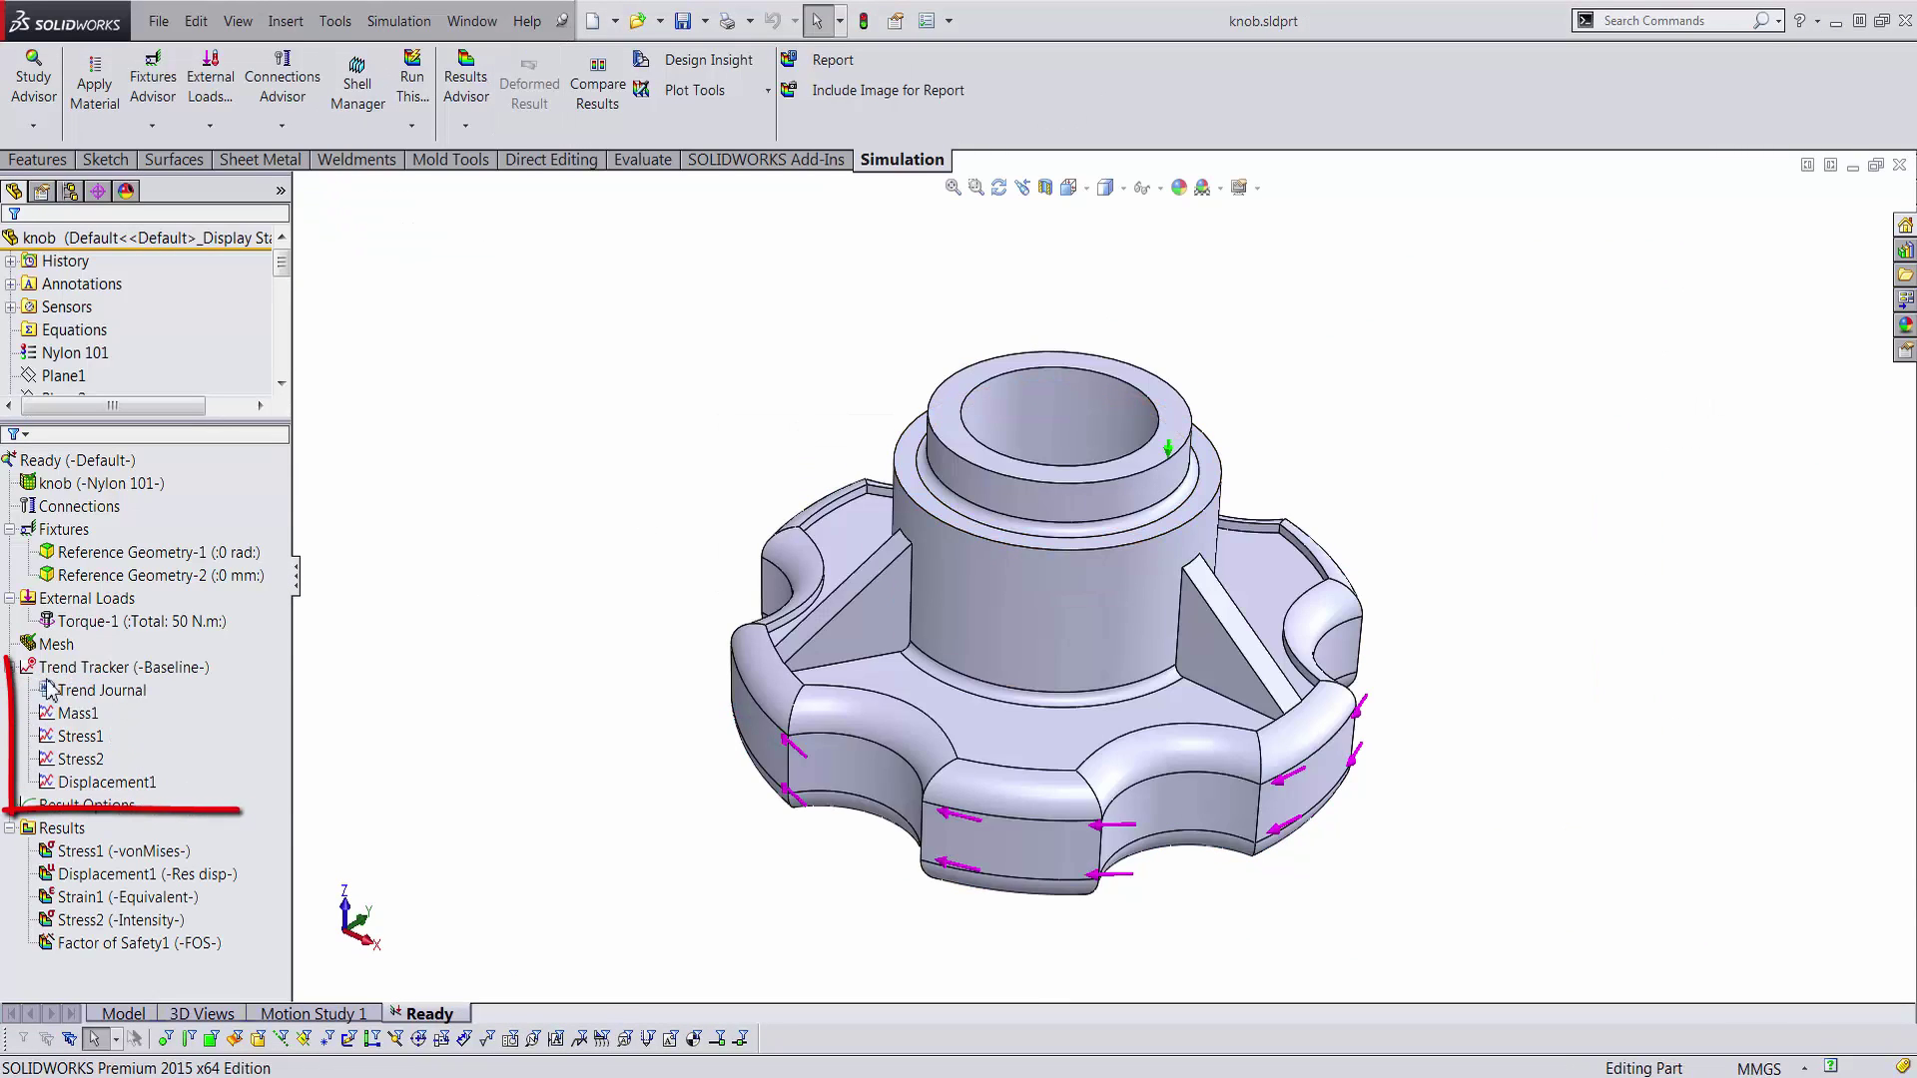
Step: Review the baseline Mass1, Stress1 and Displacement1 trend graphs side by side, closing them when done
{"action": "double_click", "coordinate": [80, 713]}
{"action": "double_click", "coordinate": [88, 736]}
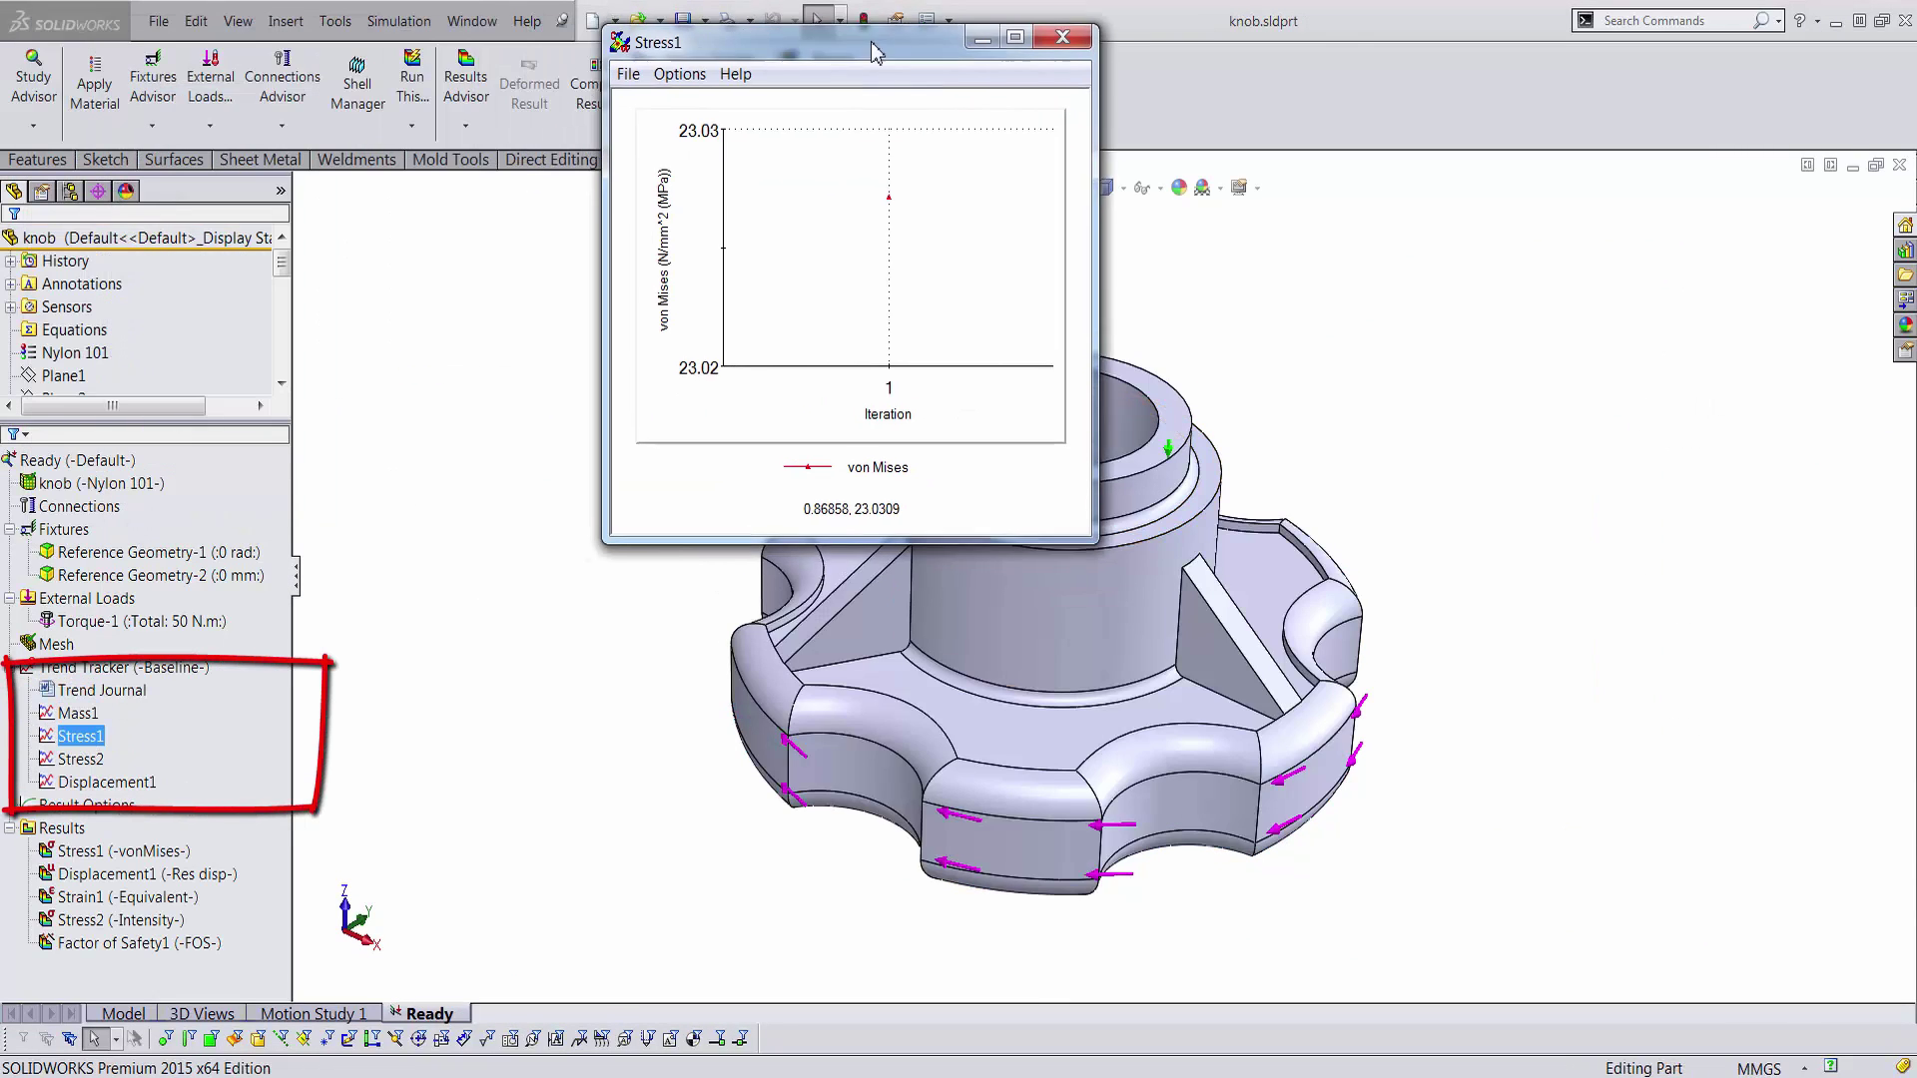
{"action": "double_click", "coordinate": [77, 783]}
{"action": "left_click_drag", "start_coordinate": [314, 48], "coordinate": [1618, 47]}
{"action": "left_click", "coordinate": [594, 1074]}
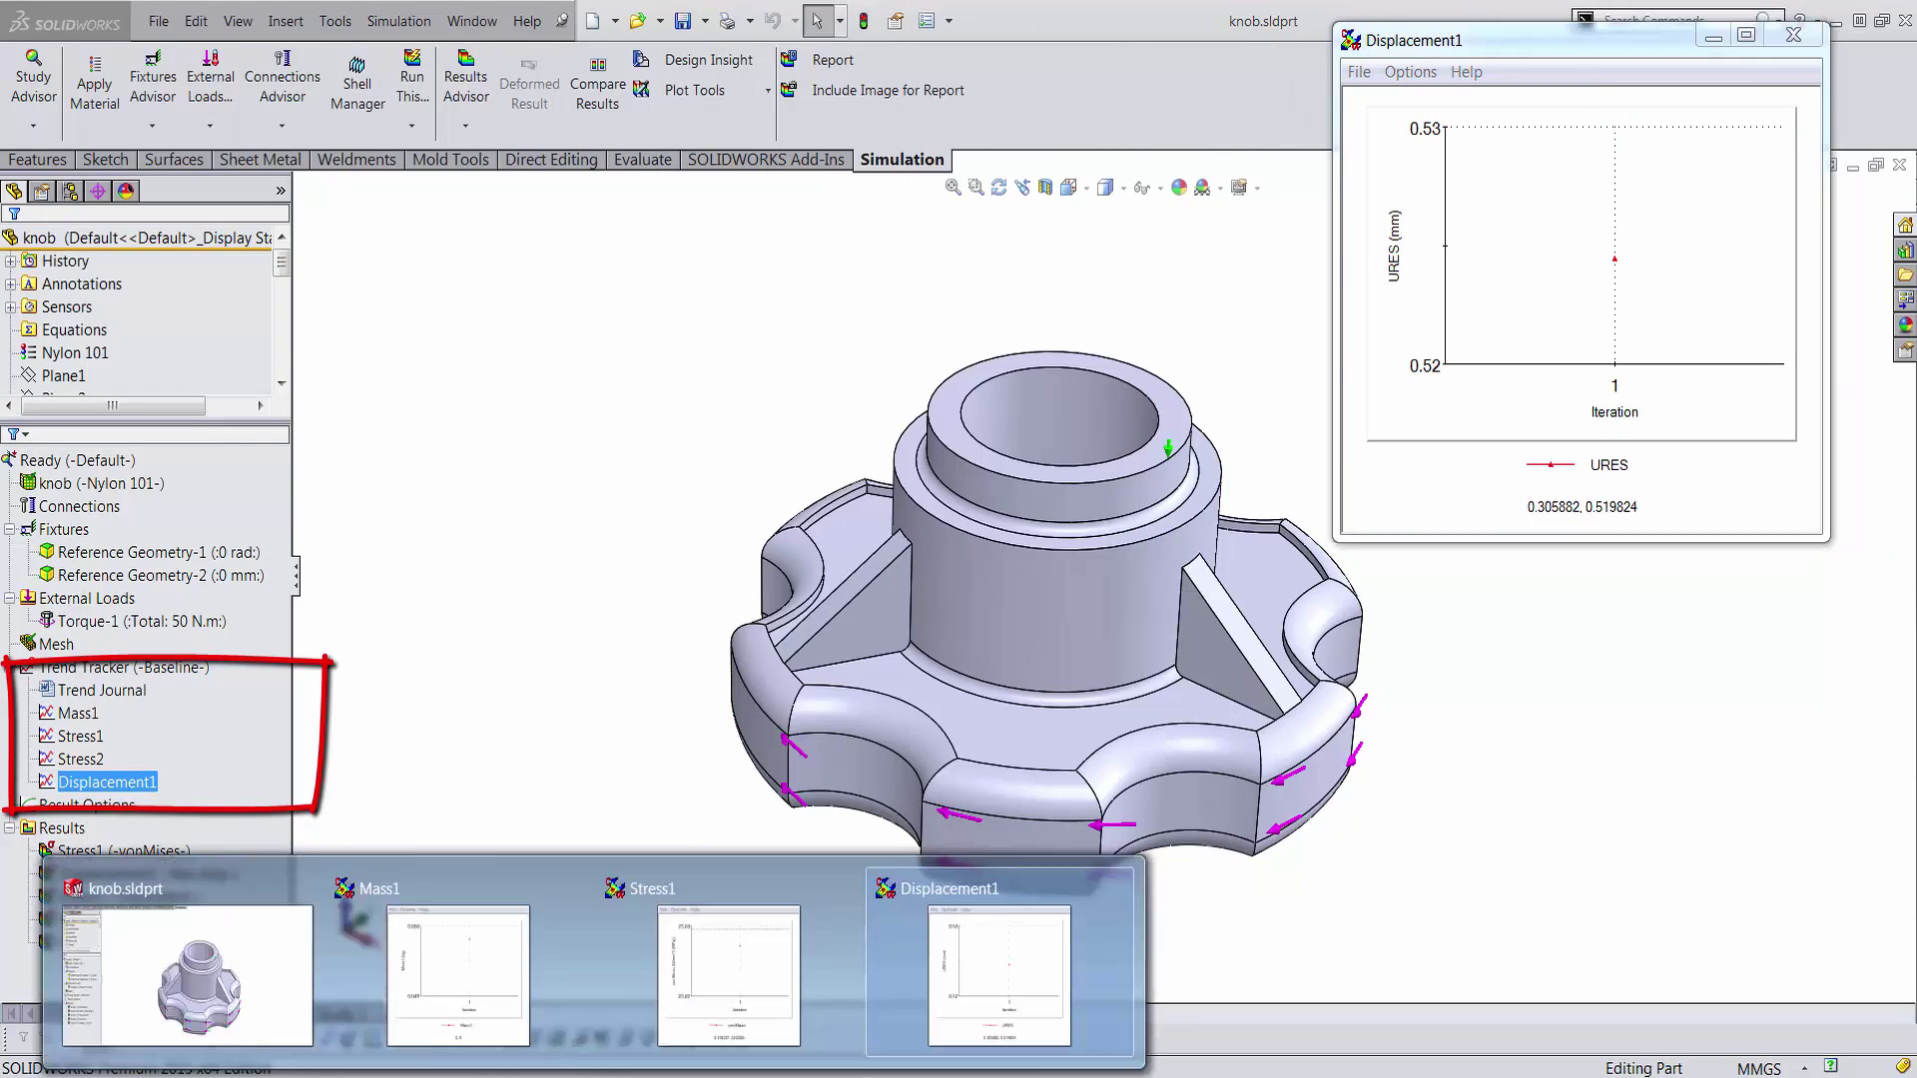
{"action": "left_click", "coordinate": [956, 970]}
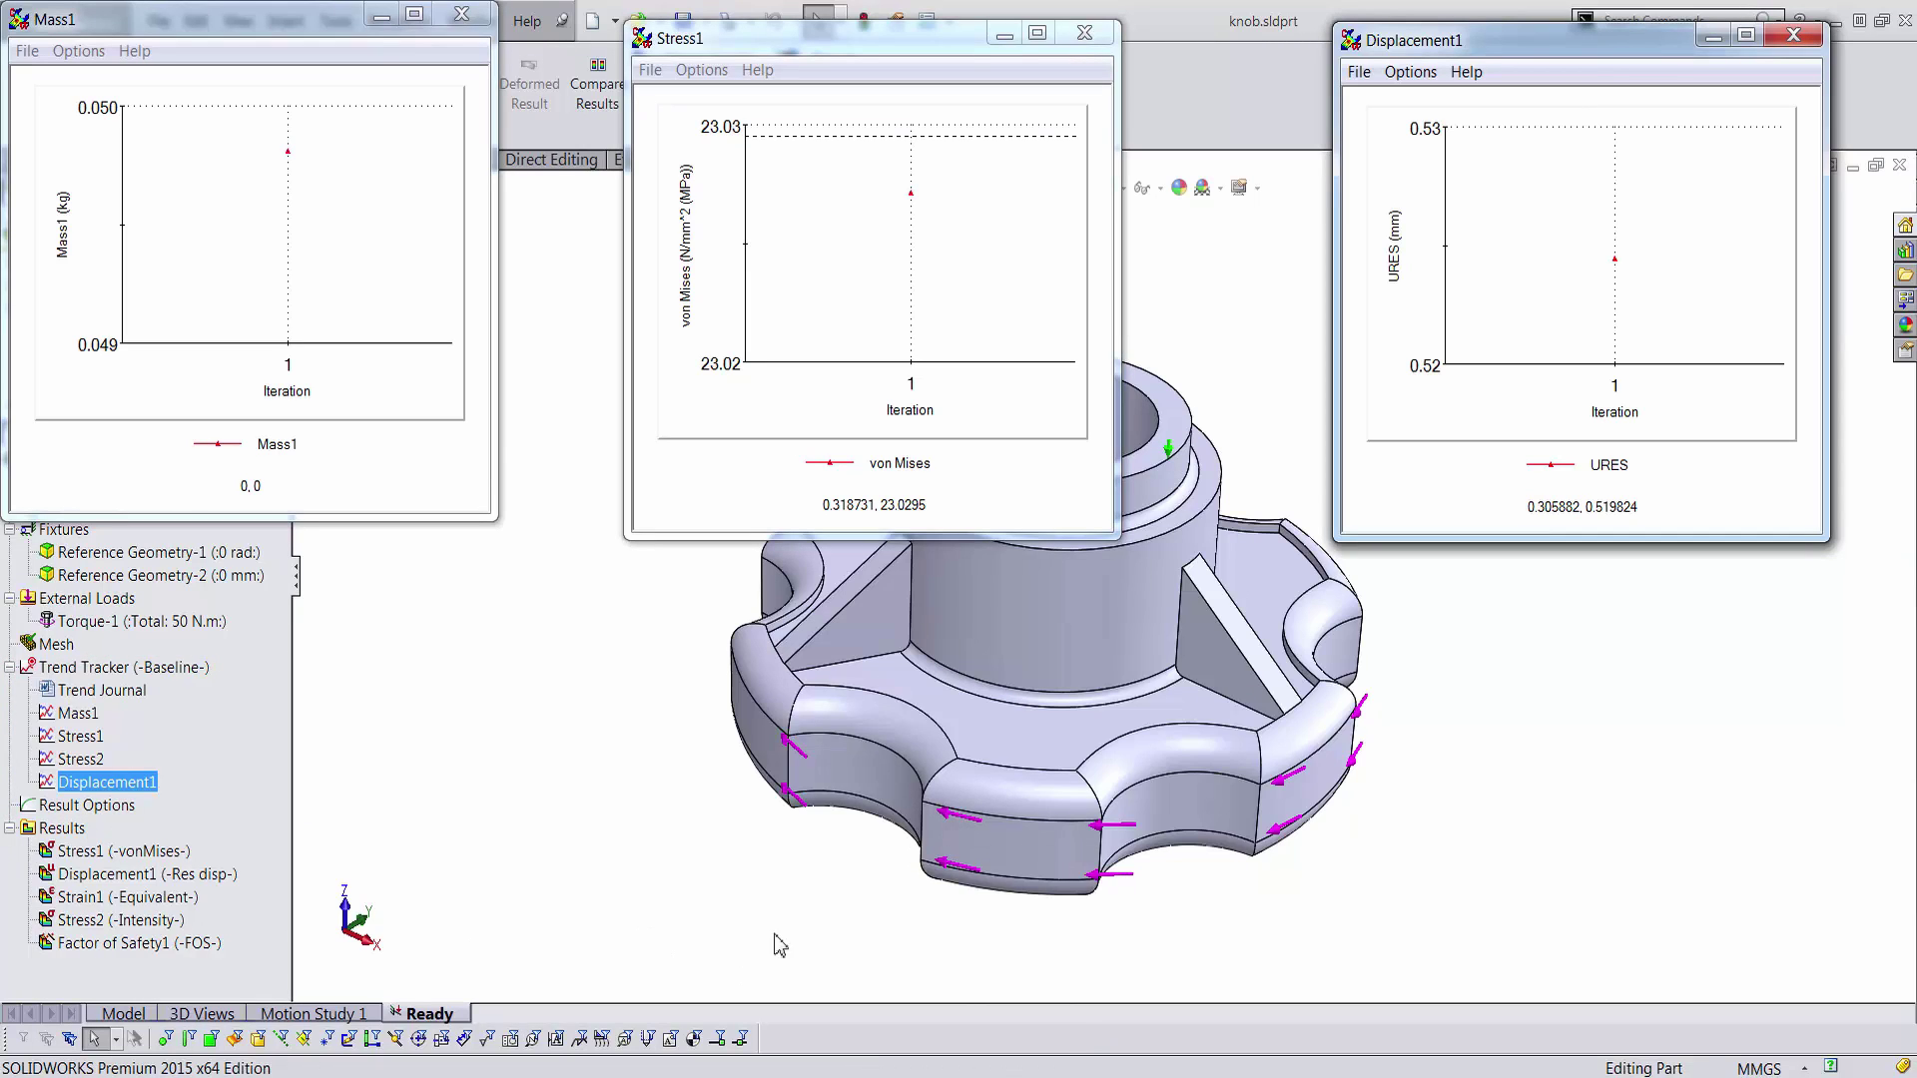
{"action": "left_click", "coordinate": [461, 14]}
{"action": "left_click", "coordinate": [1084, 33]}
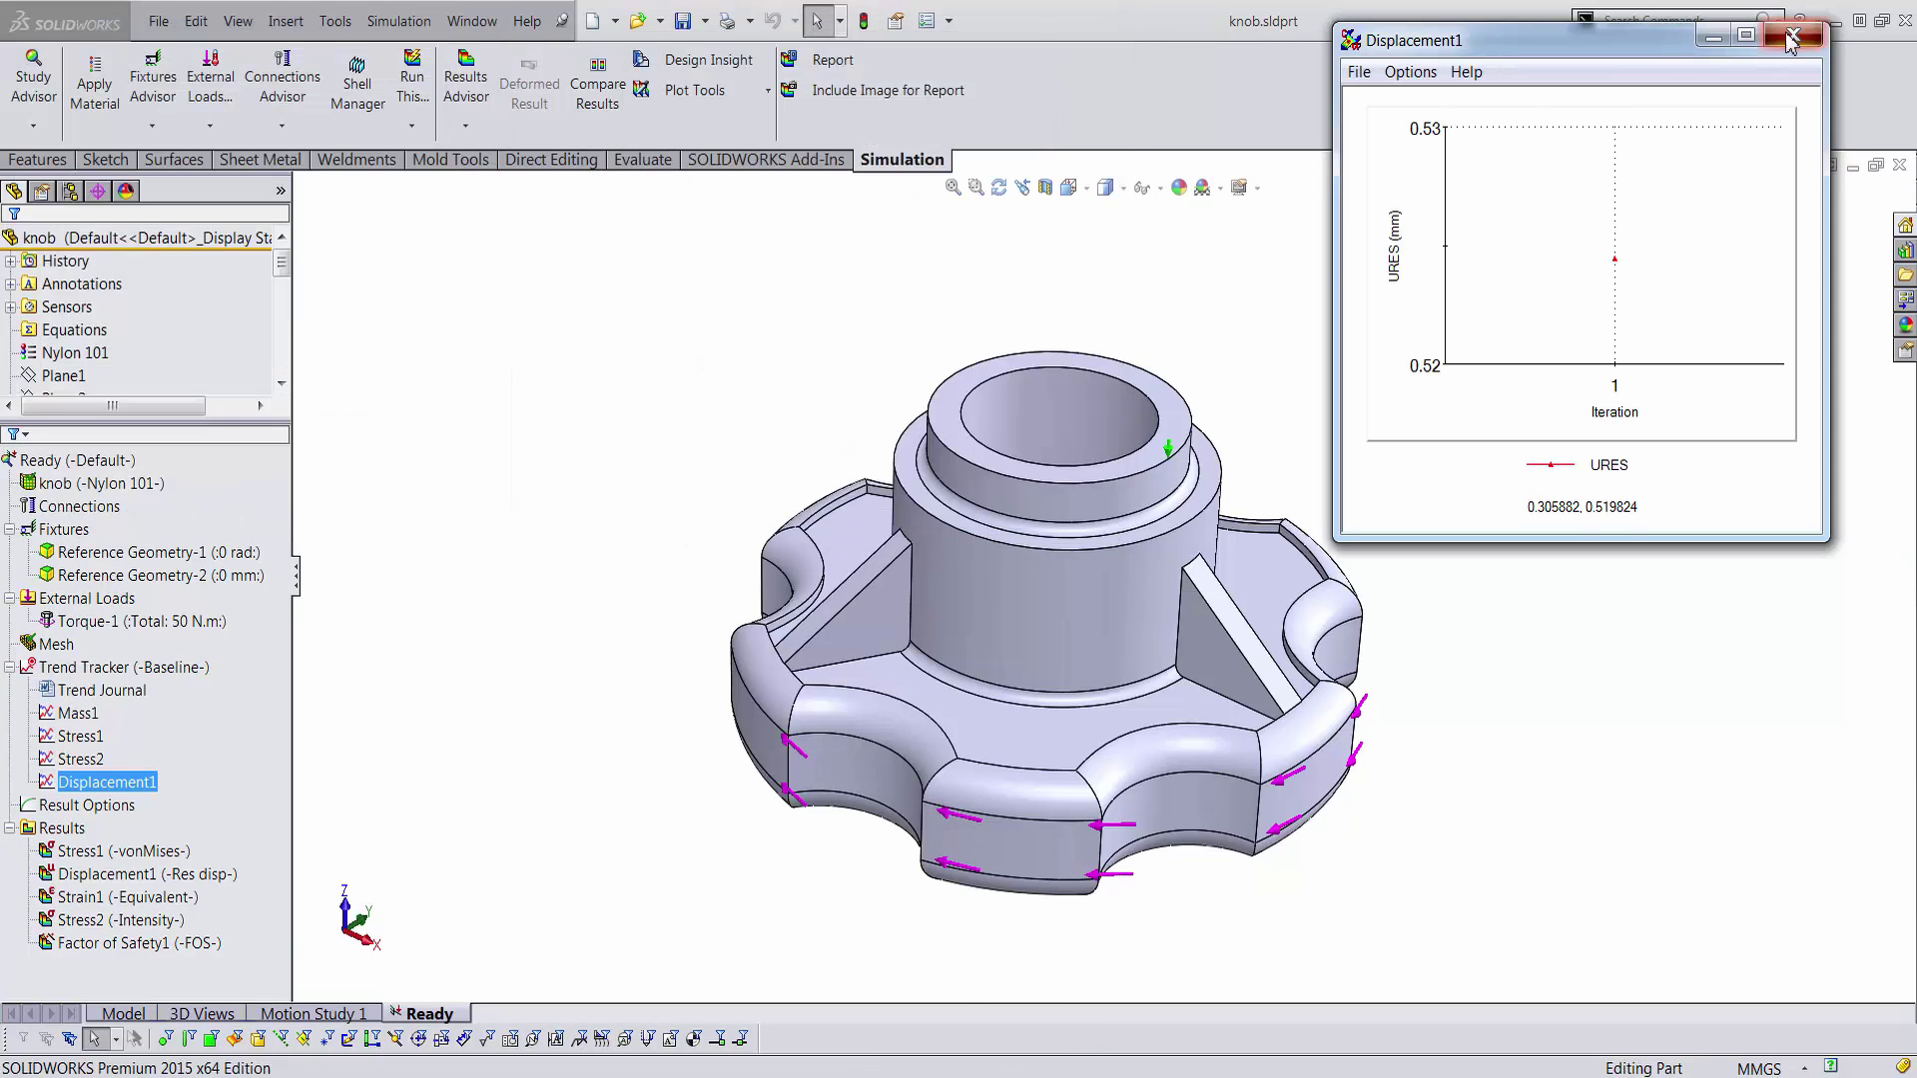
{"action": "left_click", "coordinate": [1793, 35]}
Step: Set the thickness of the knob's Rib4 feature to 5 mm
{"action": "left_click", "coordinate": [874, 639]}
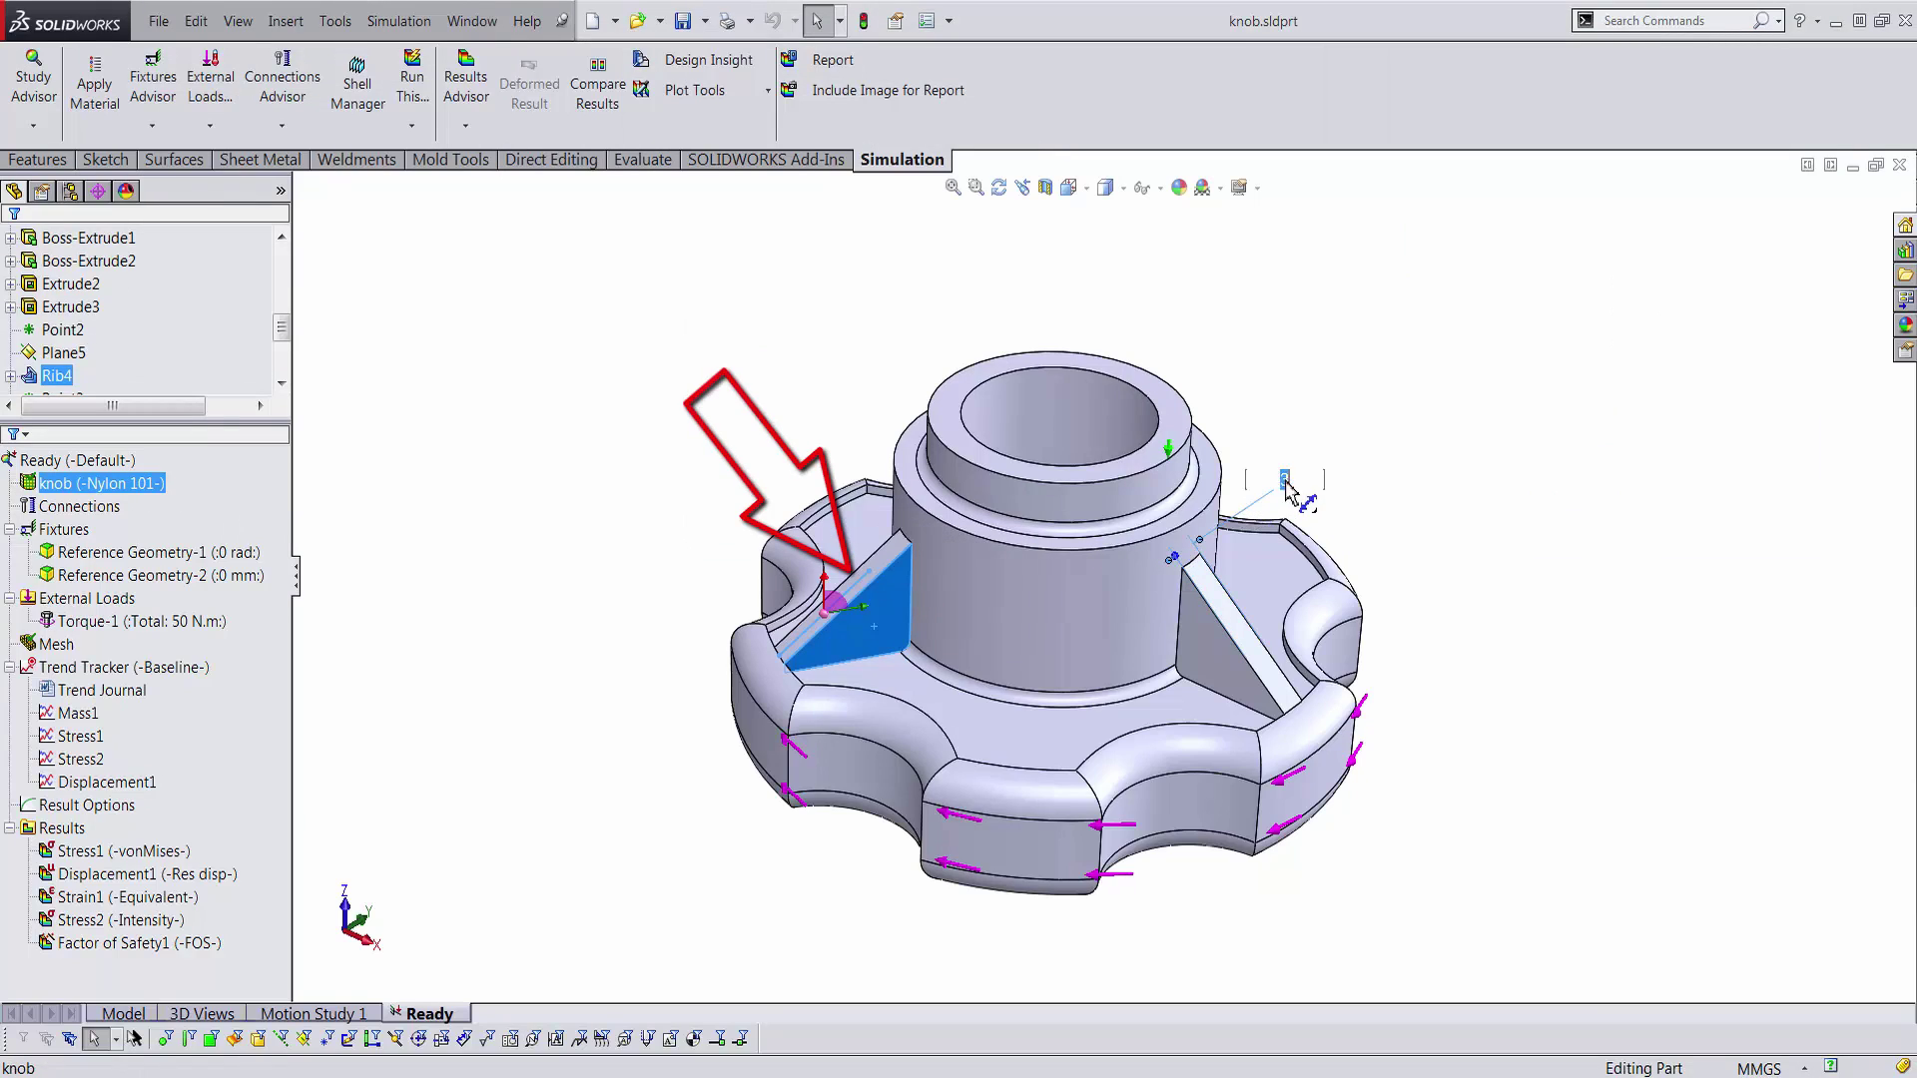
{"action": "left_click", "coordinate": [1284, 480]}
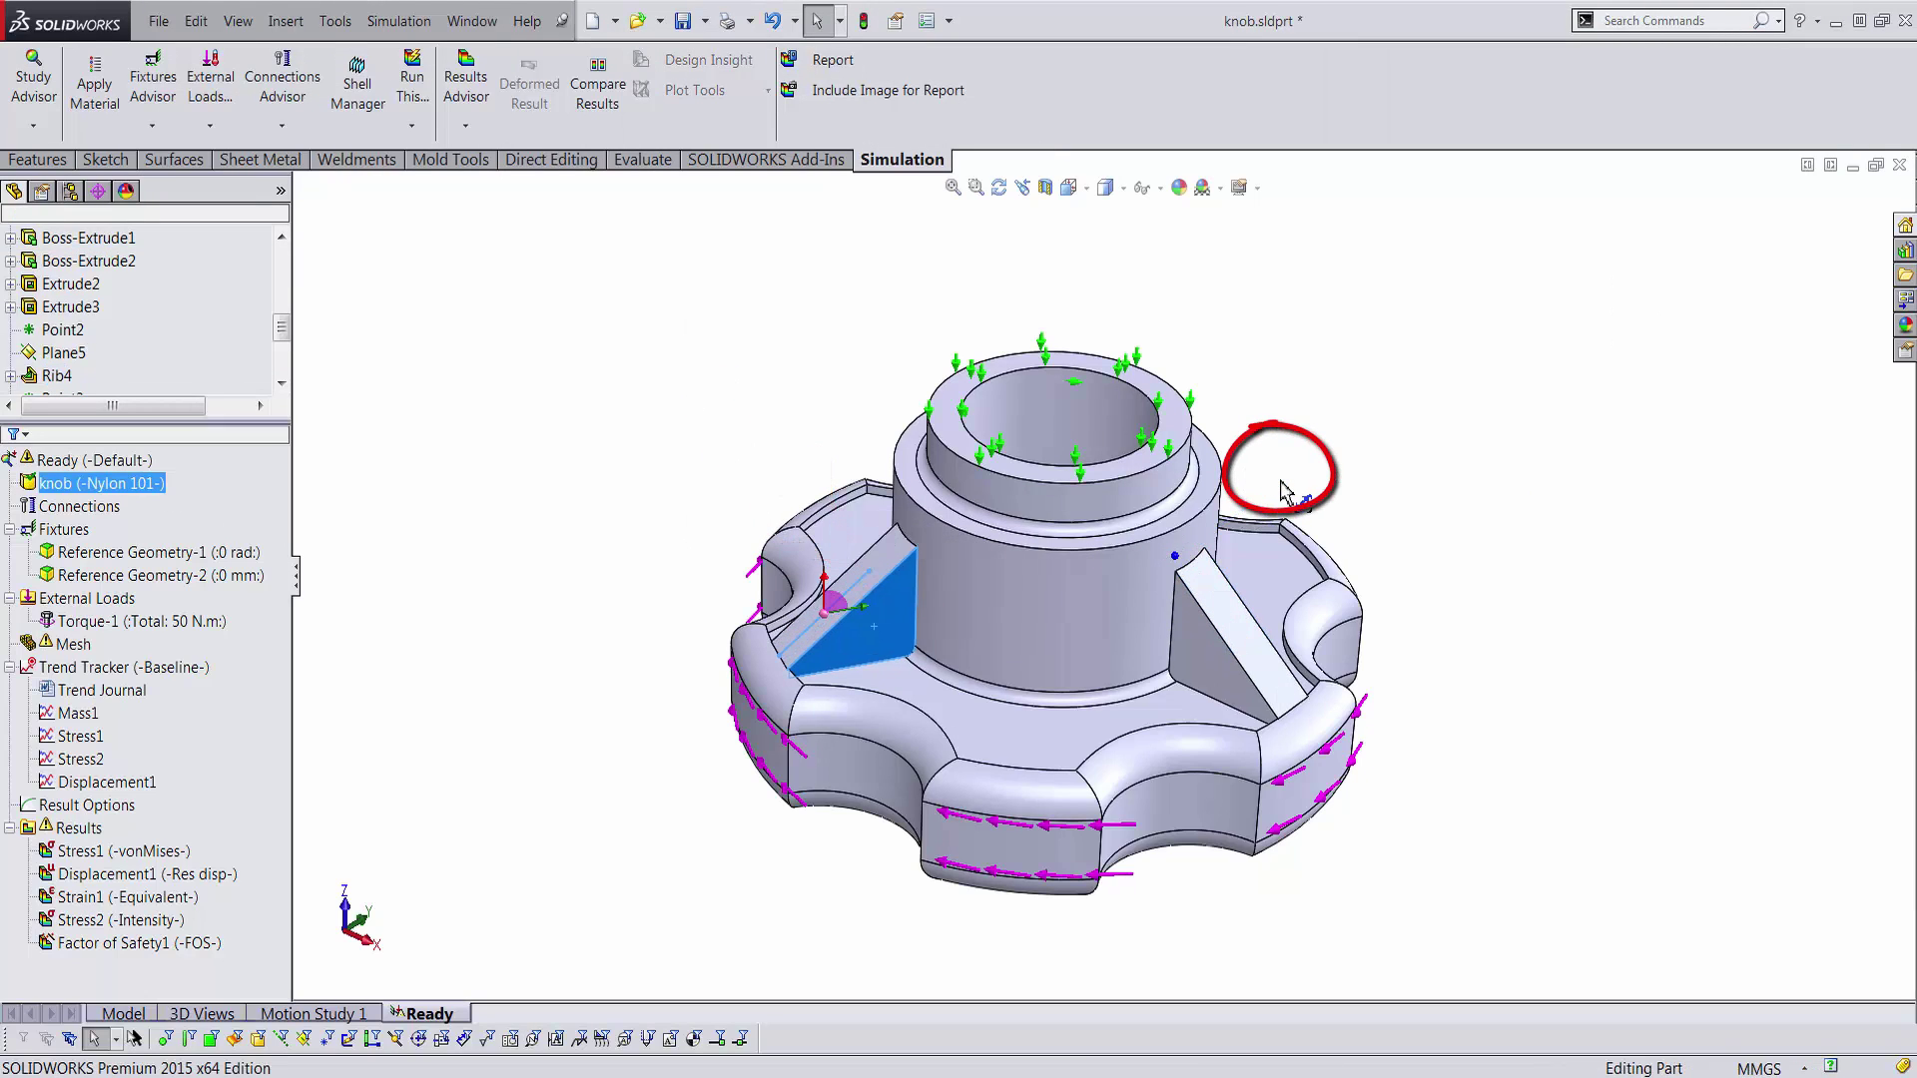
{"action": "left_click", "coordinate": [611, 366]}
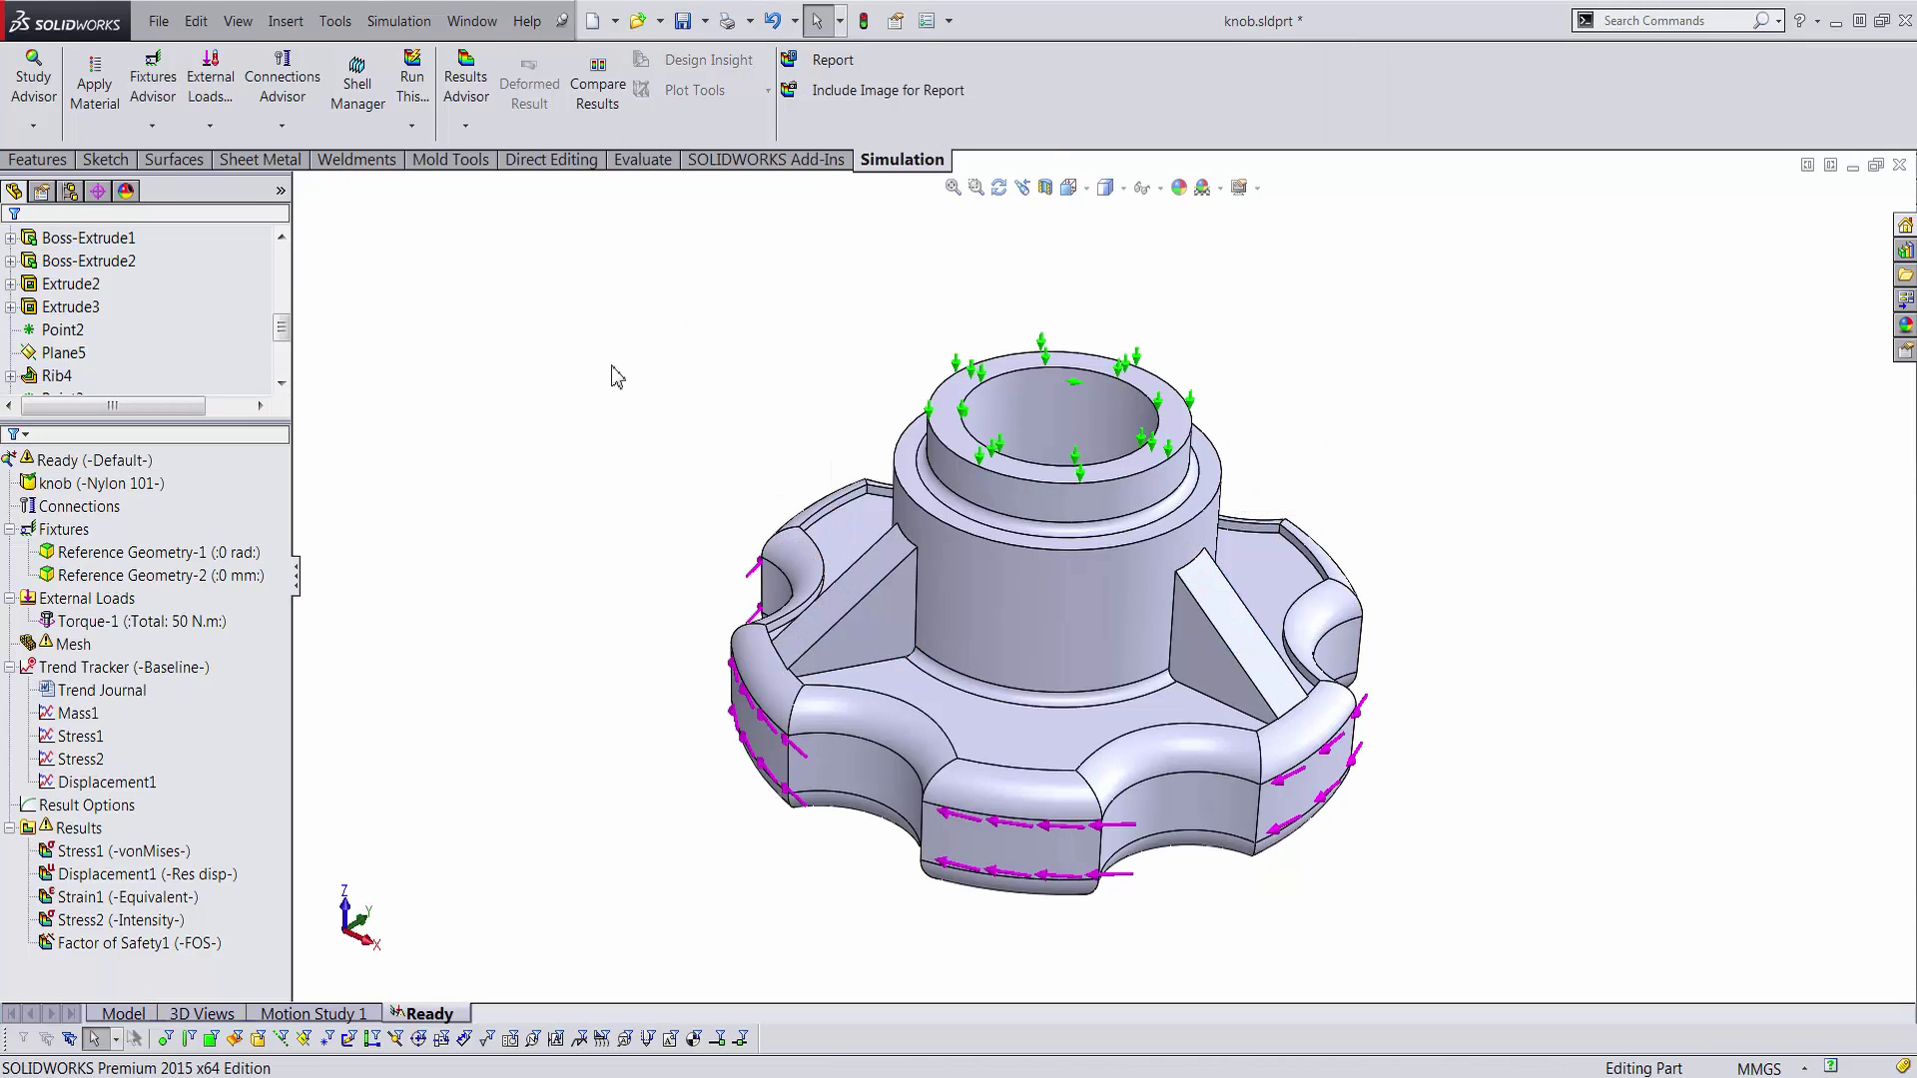
Step: Rerun the Ready study and accept saving the model as a new Trend Tracker iteration
{"action": "right_click", "coordinate": [135, 463]}
{"action": "left_click", "coordinate": [300, 496]}
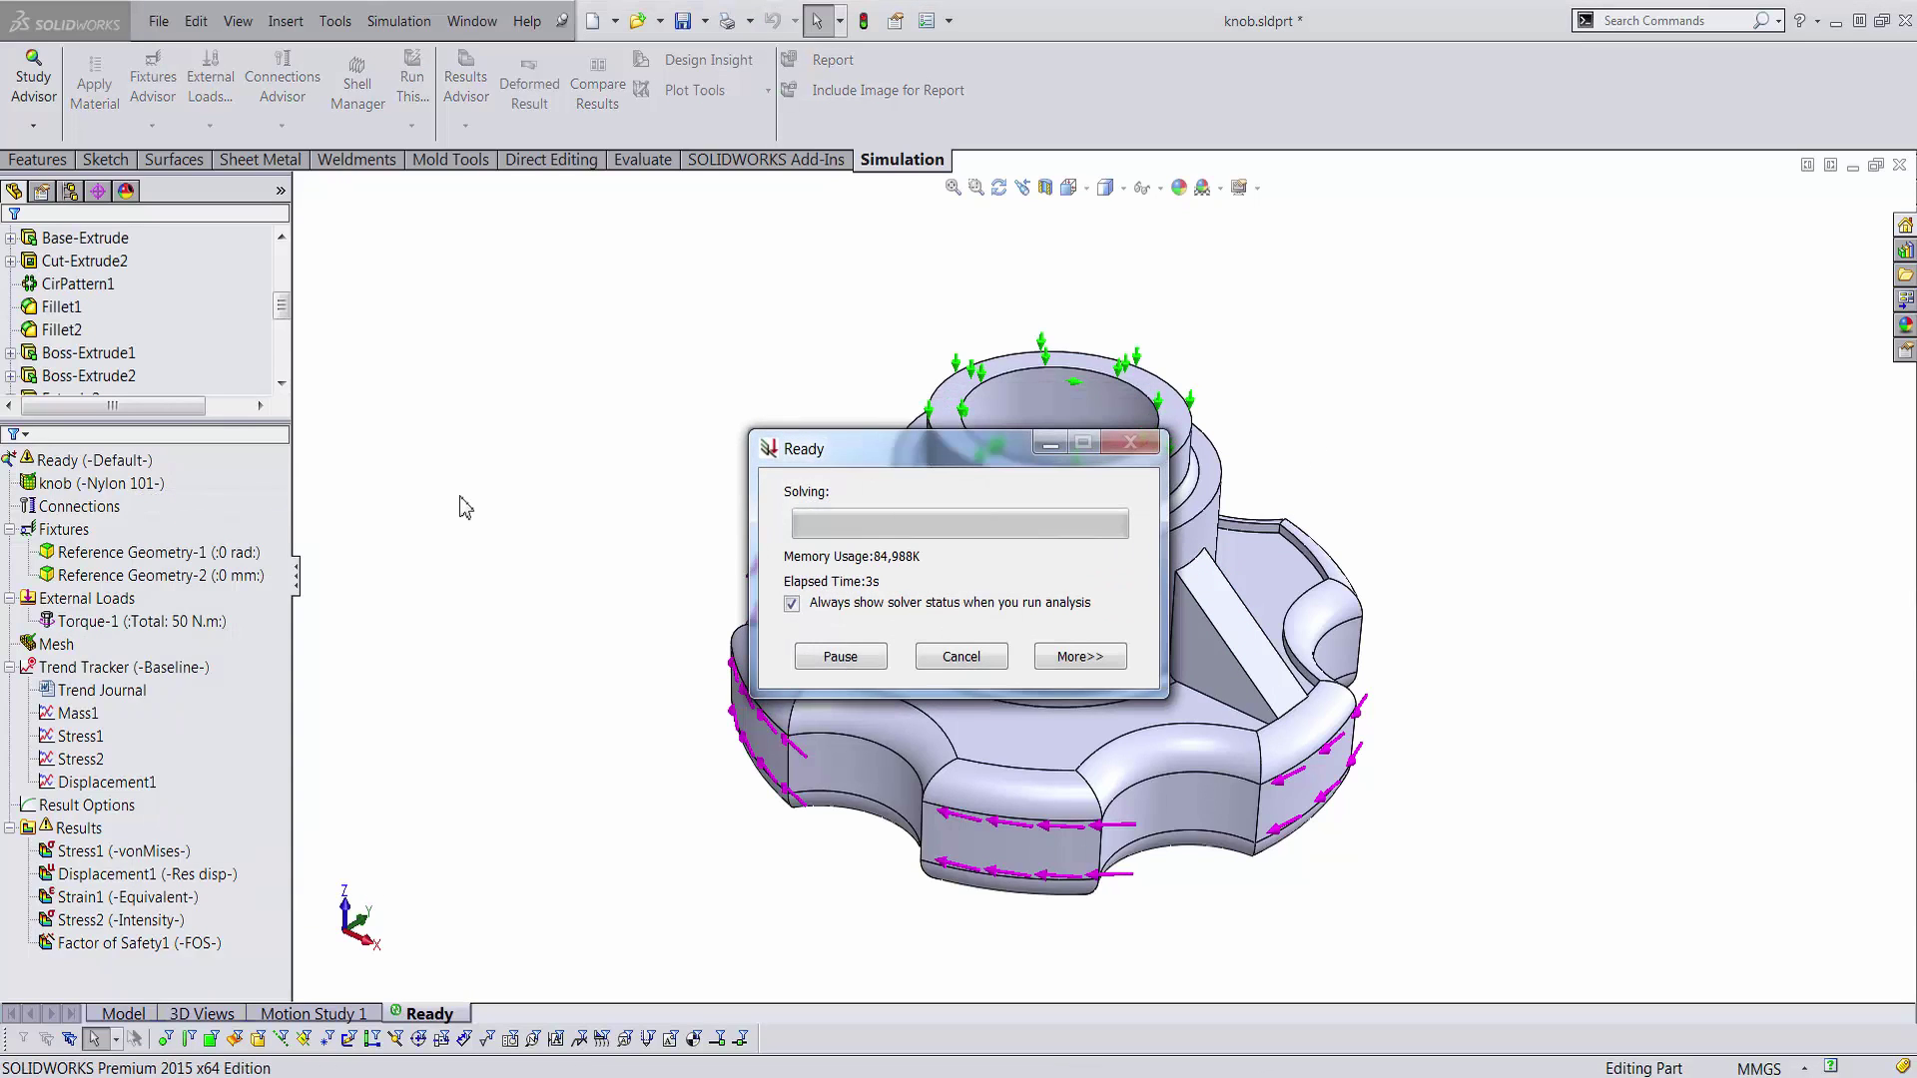
{"action": "left_click", "coordinate": [1036, 672]}
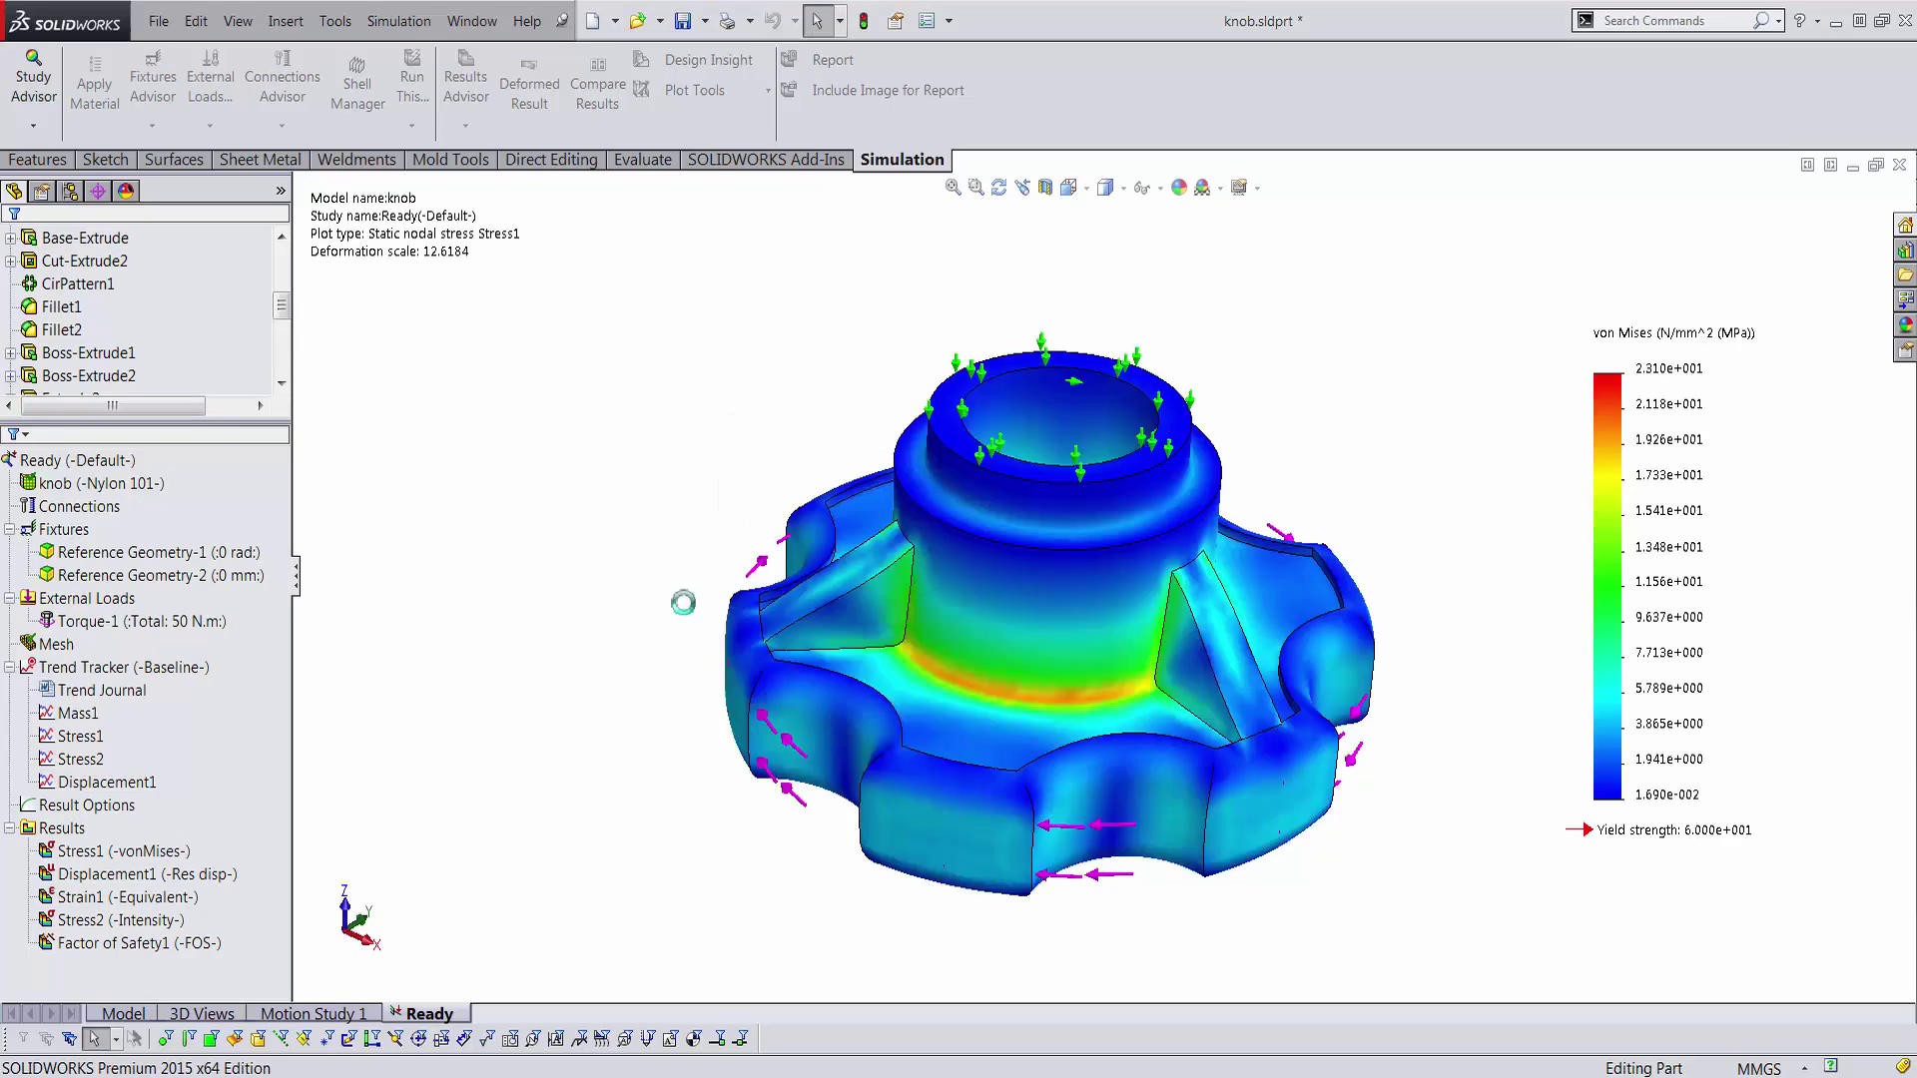
Step: Examine how mass and von Mises stress changed between iterations in the Mass1 and Stress1 trend graphs
{"action": "double_click", "coordinate": [76, 713]}
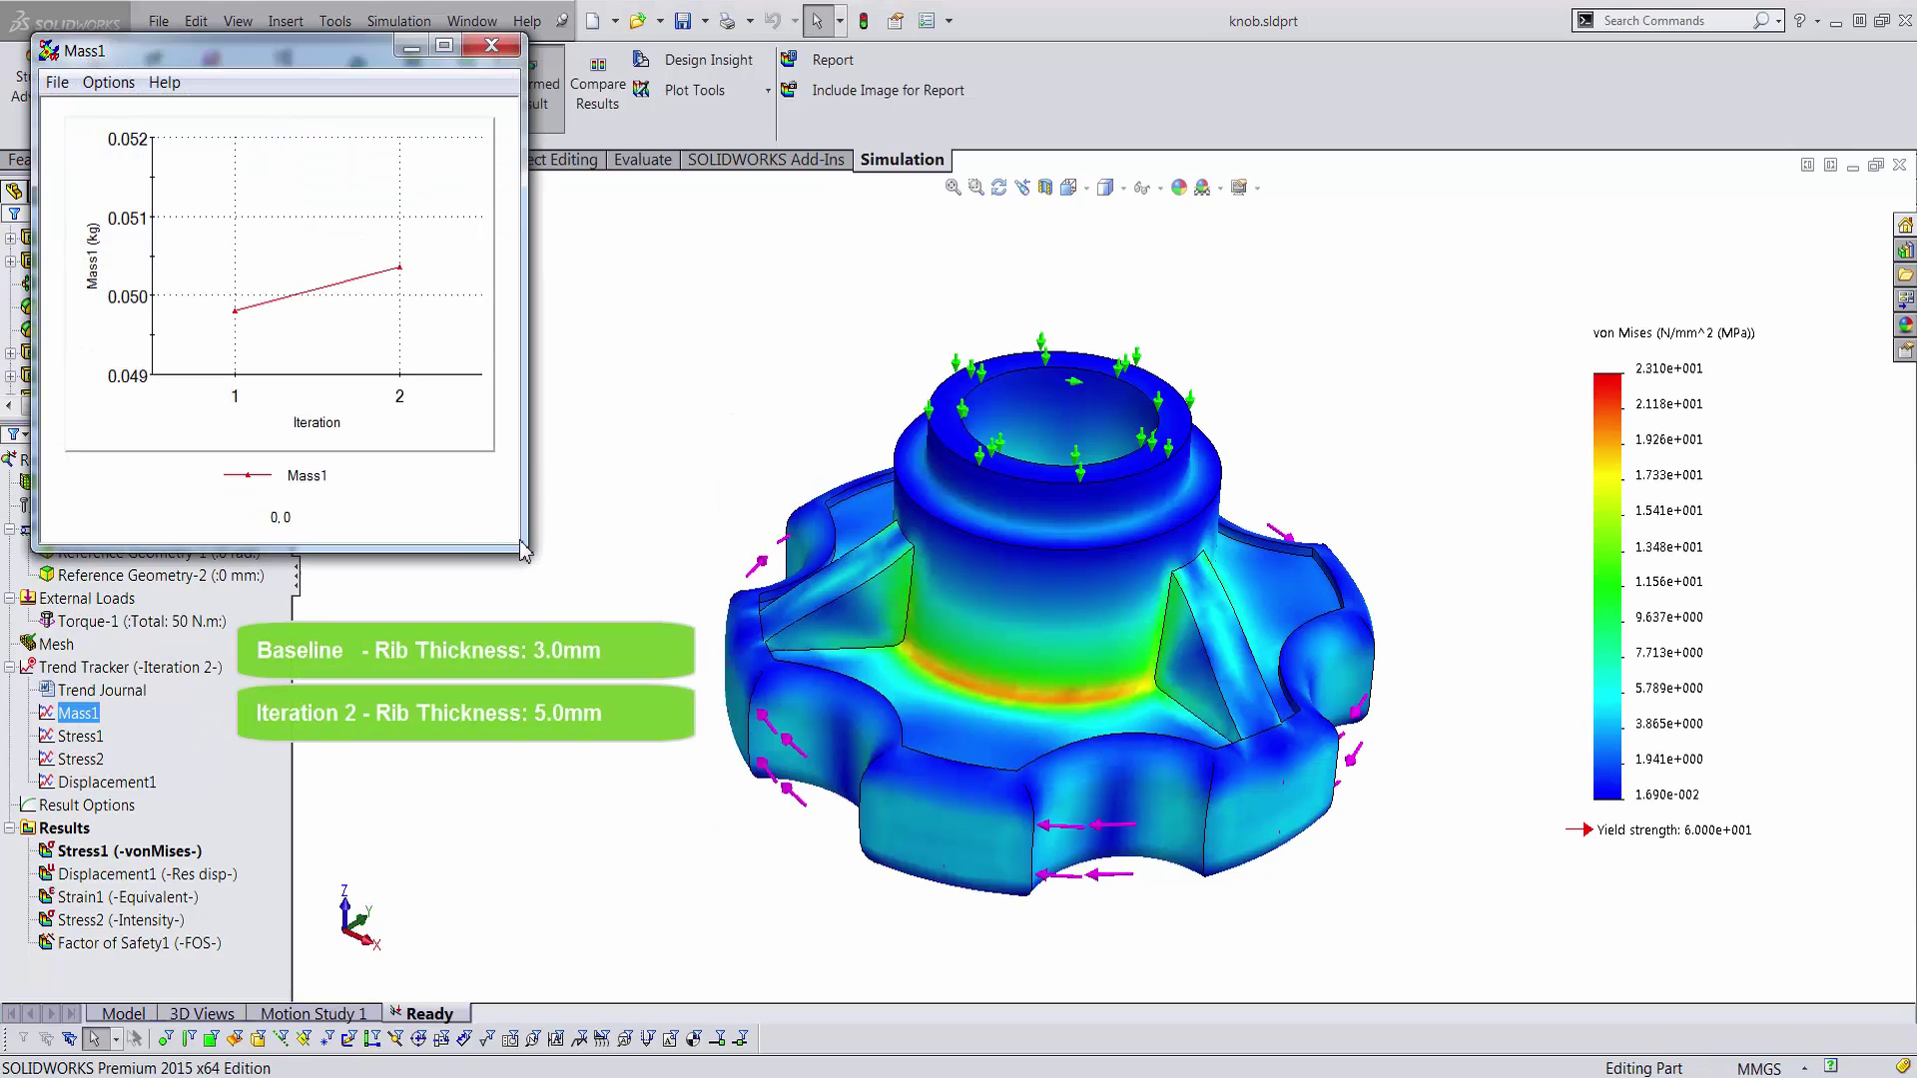
{"action": "left_click", "coordinate": [492, 48]}
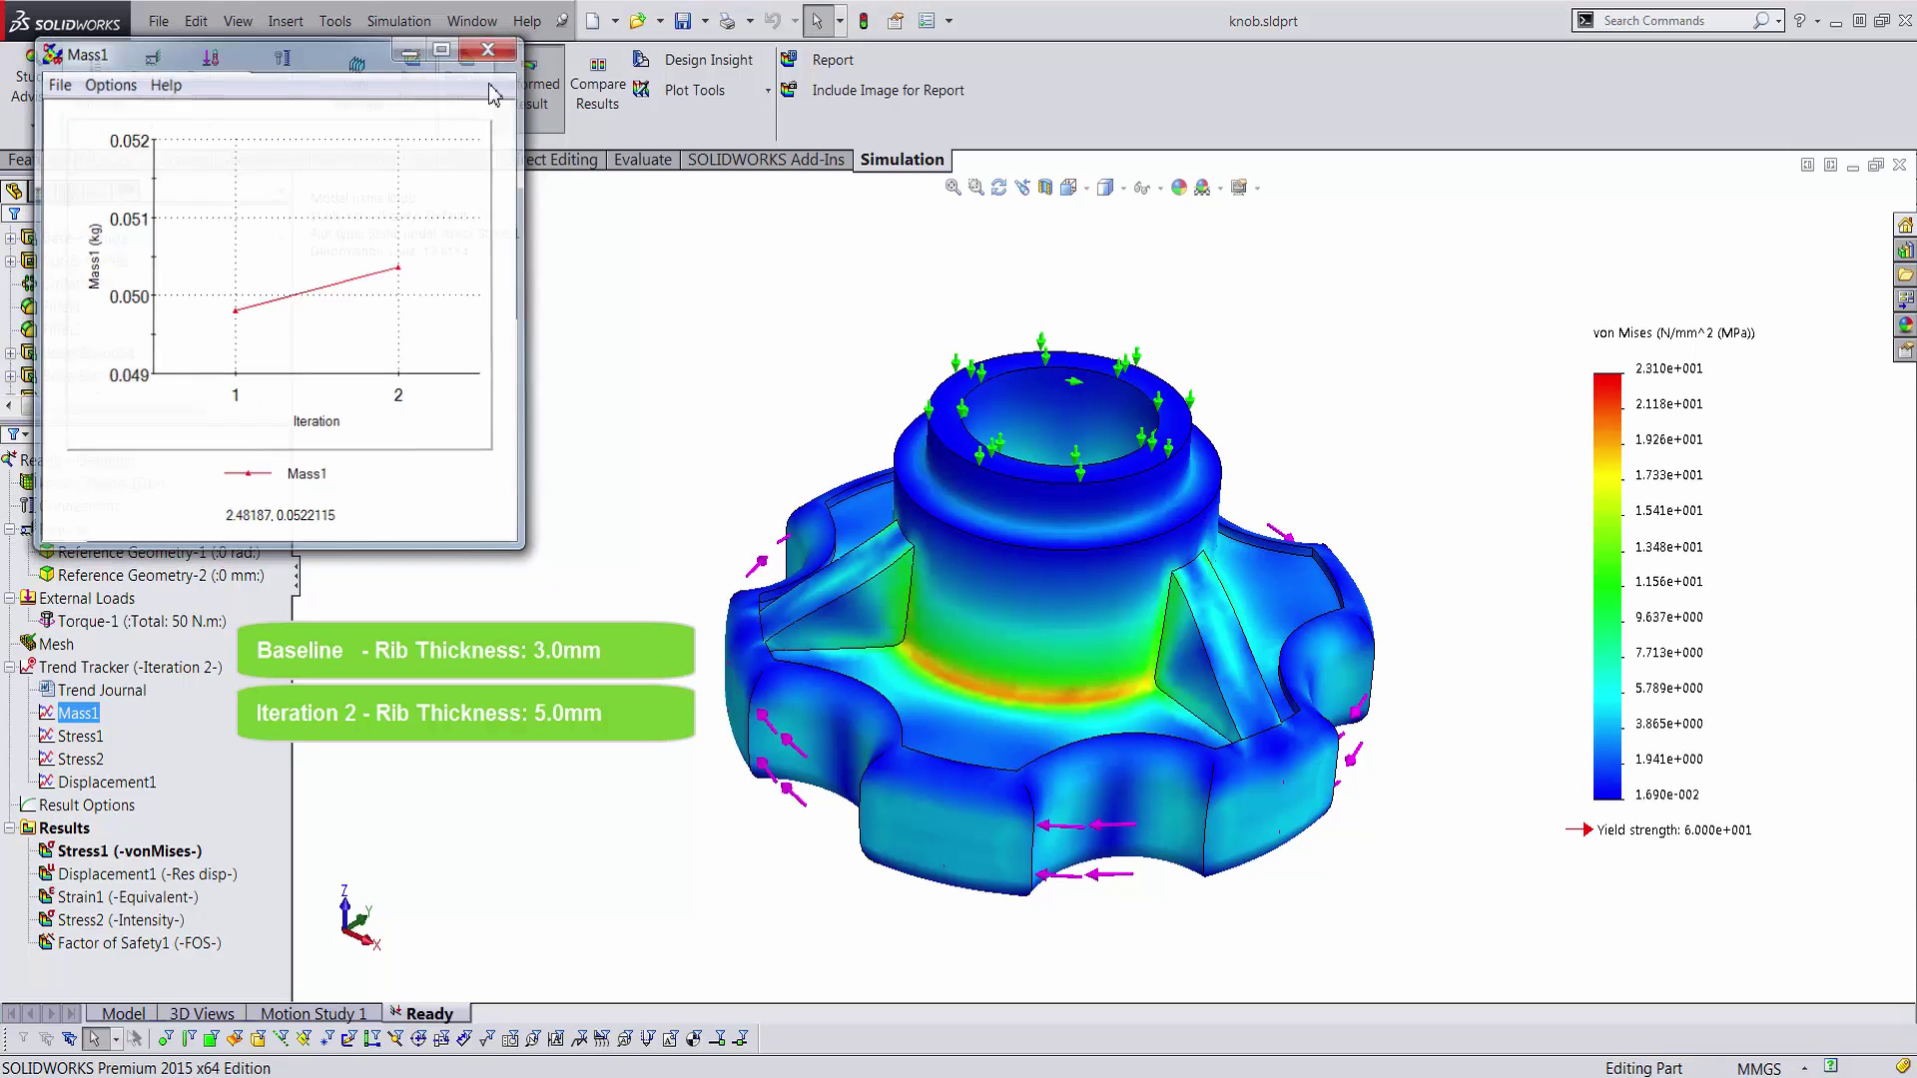
{"action": "double_click", "coordinate": [82, 739]}
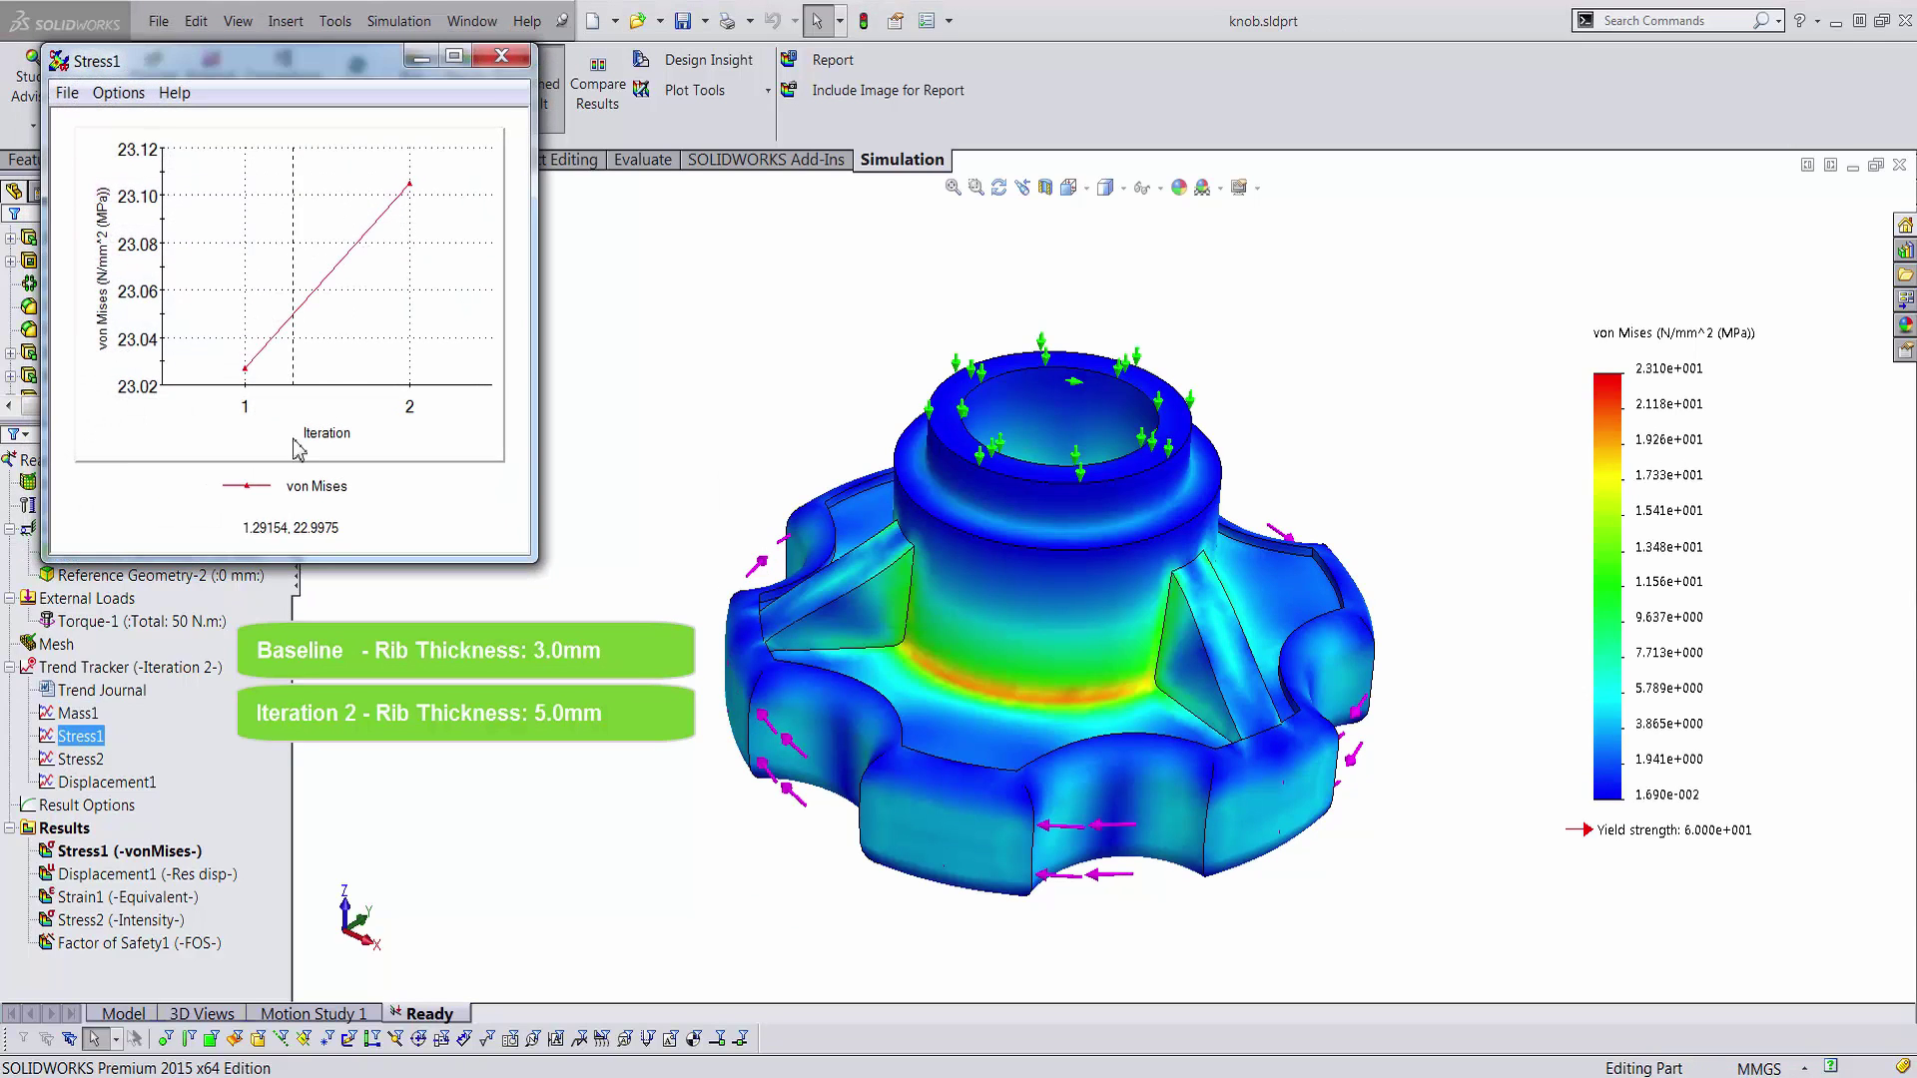
{"action": "left_click", "coordinate": [500, 60]}
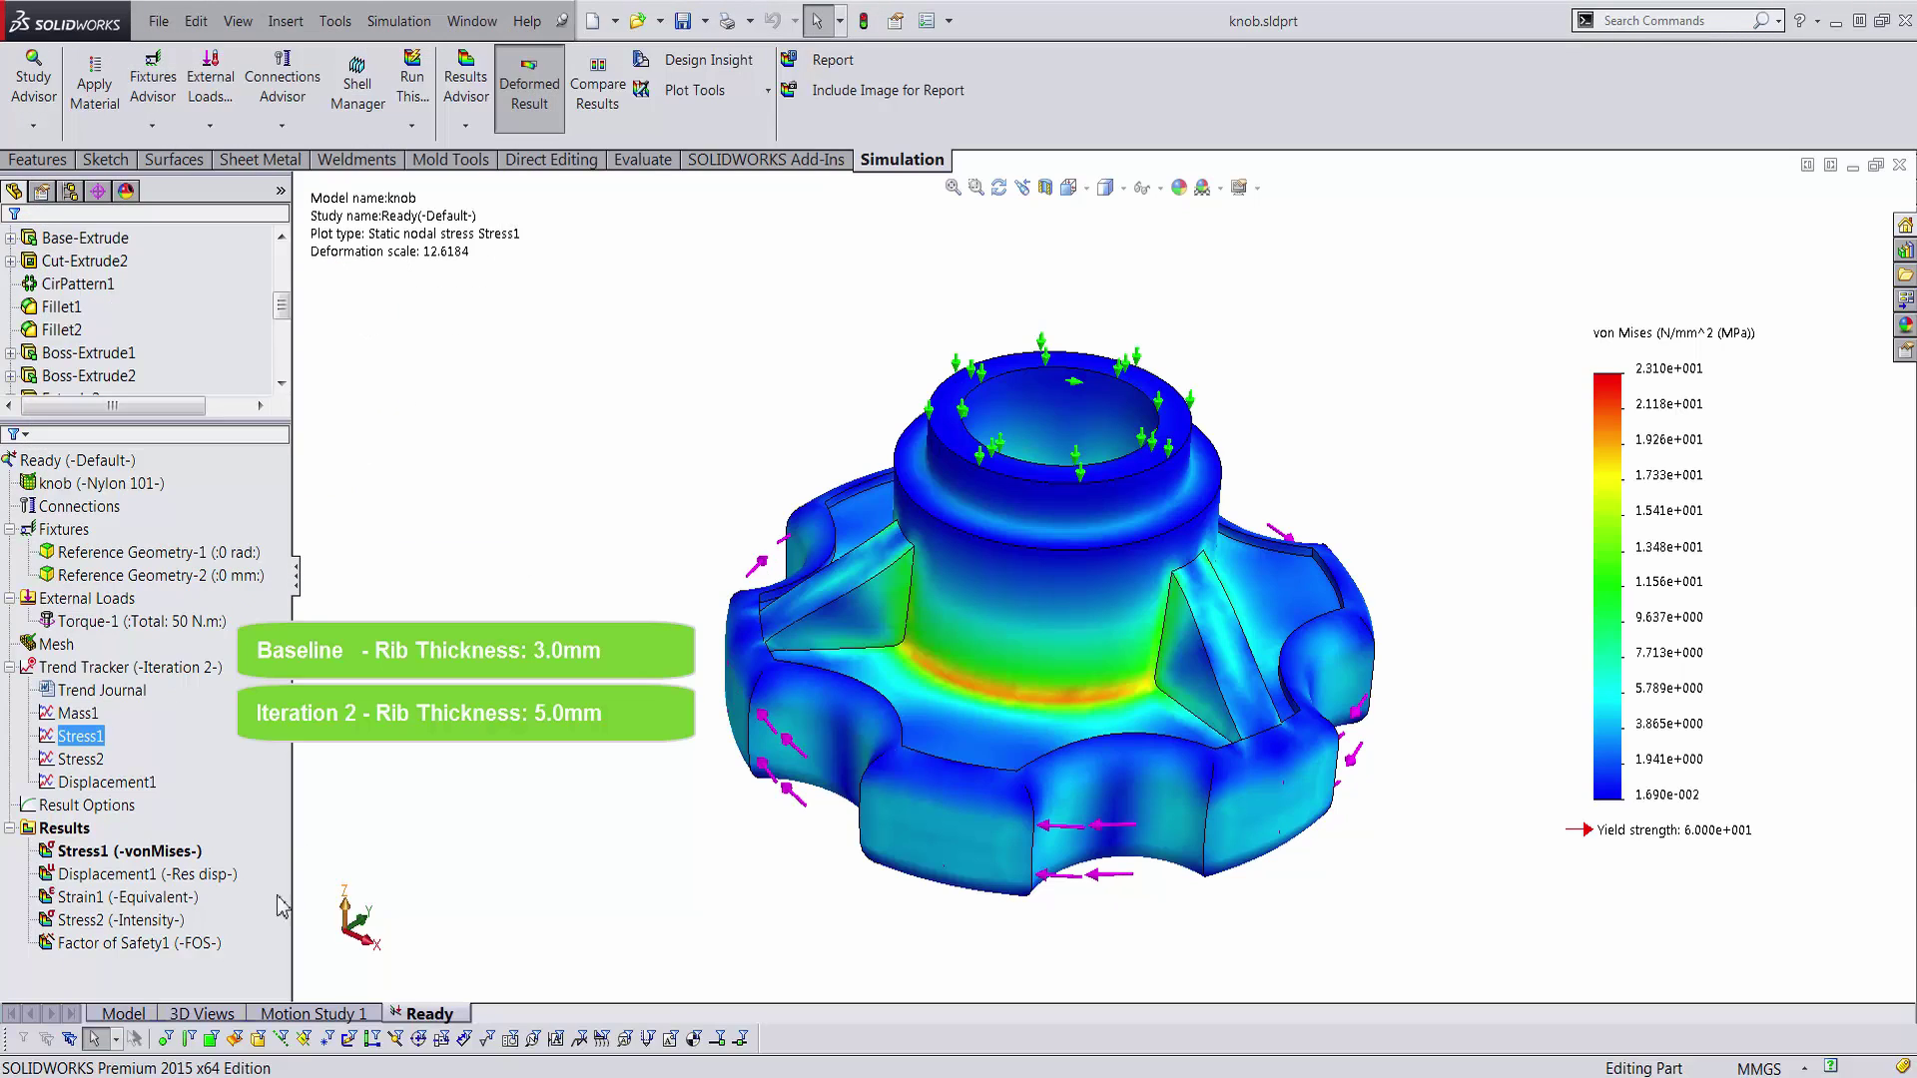
Step: Reduce the thickness of the knob's Rib4 feature to 2 mm
{"action": "left_click", "coordinate": [879, 614]}
{"action": "left_click", "coordinate": [1356, 431]}
{"action": "key", "text": "Return"}
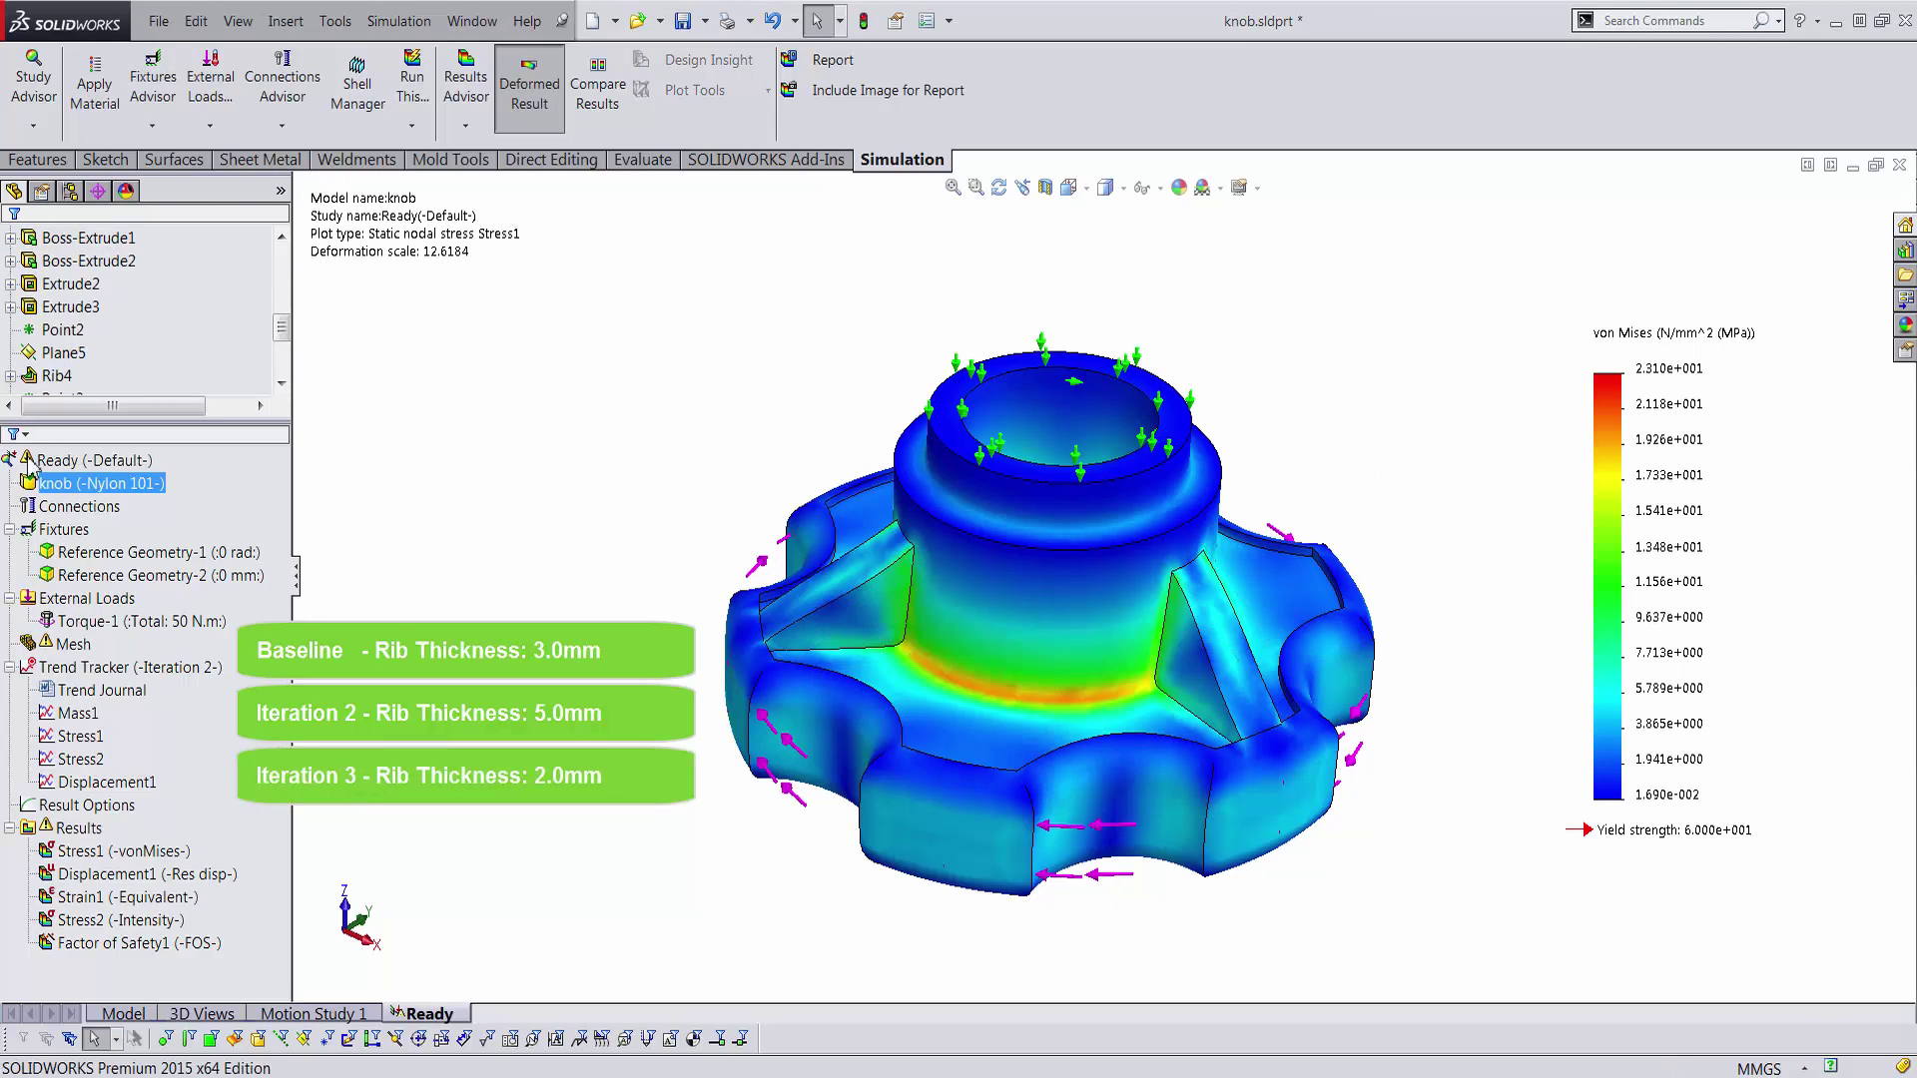
Step: Hide the Stress1 result plot and rerun the Ready study, accepting the new Trend Tracker iteration
{"action": "right_click", "coordinate": [159, 853]}
{"action": "right_click", "coordinate": [120, 850]}
{"action": "left_click", "coordinate": [201, 406]}
{"action": "right_click", "coordinate": [104, 461]}
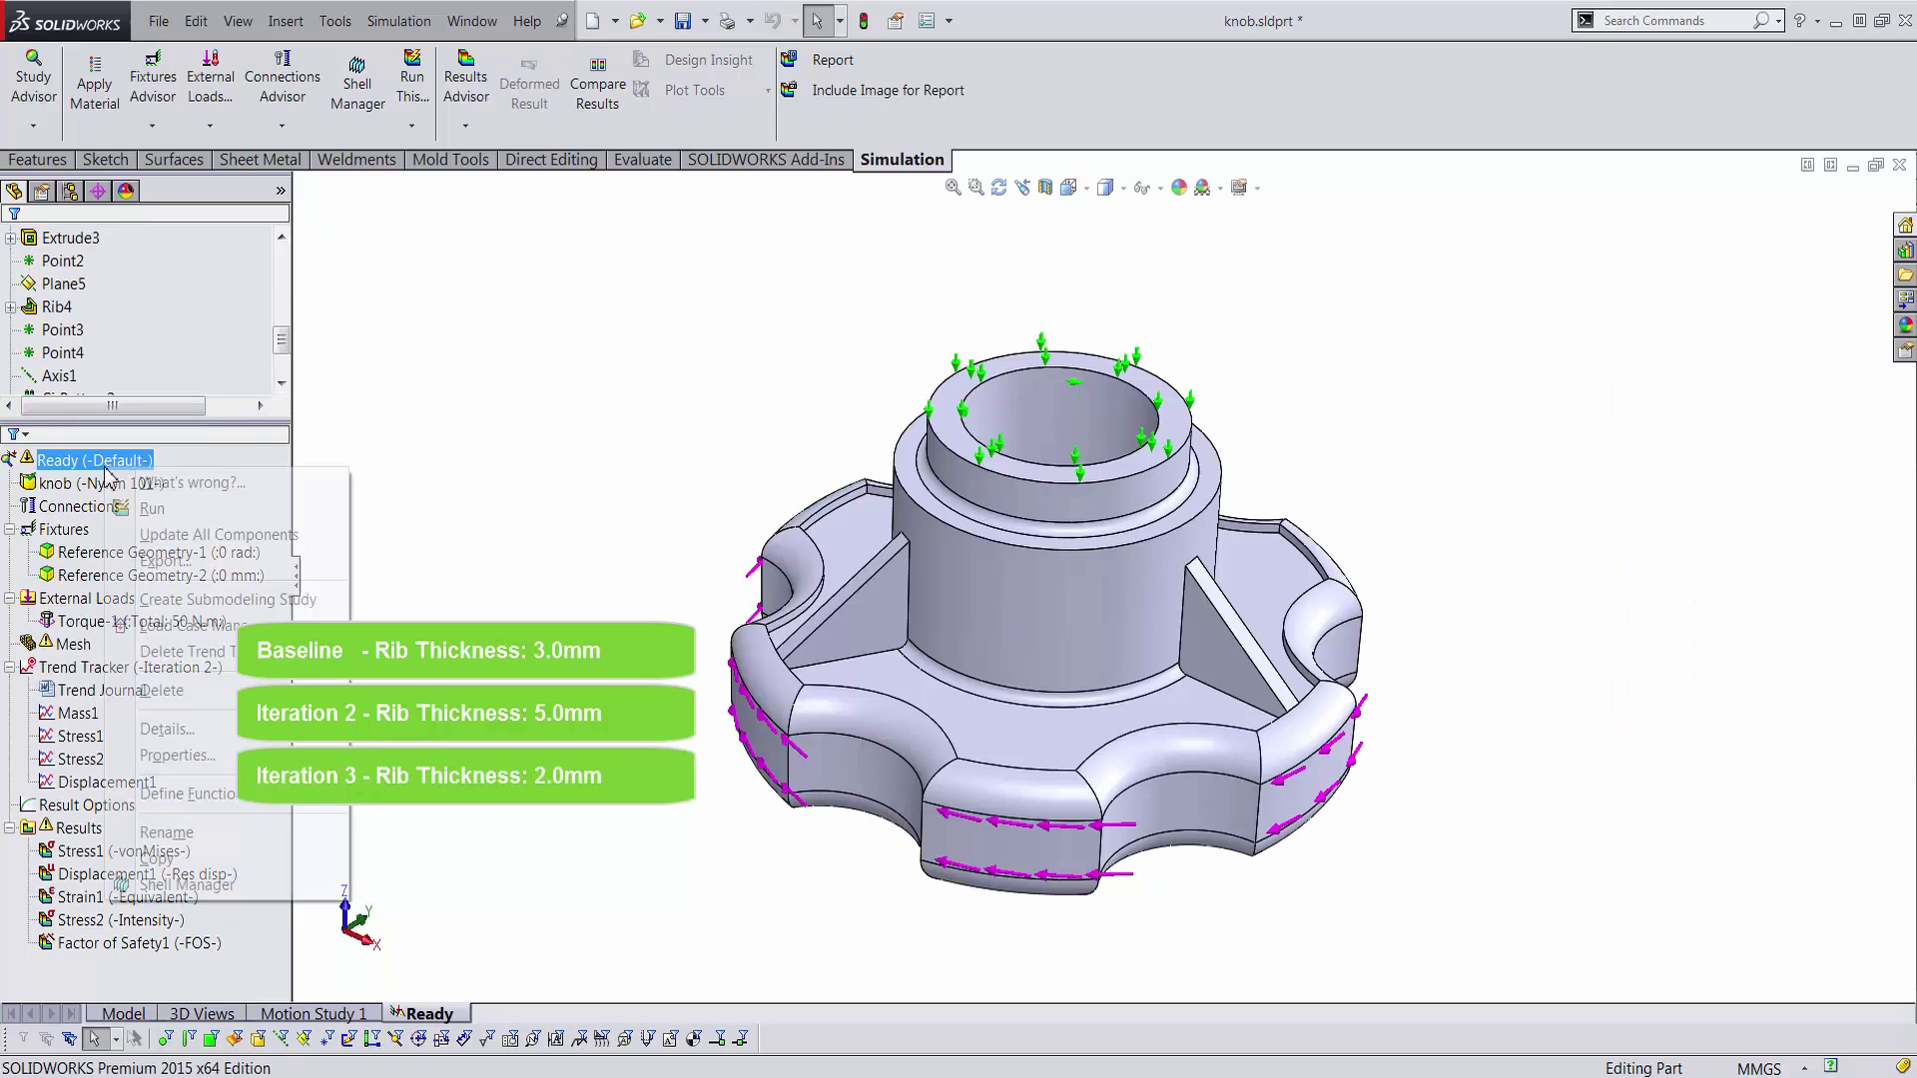
{"action": "left_click", "coordinate": [141, 505]}
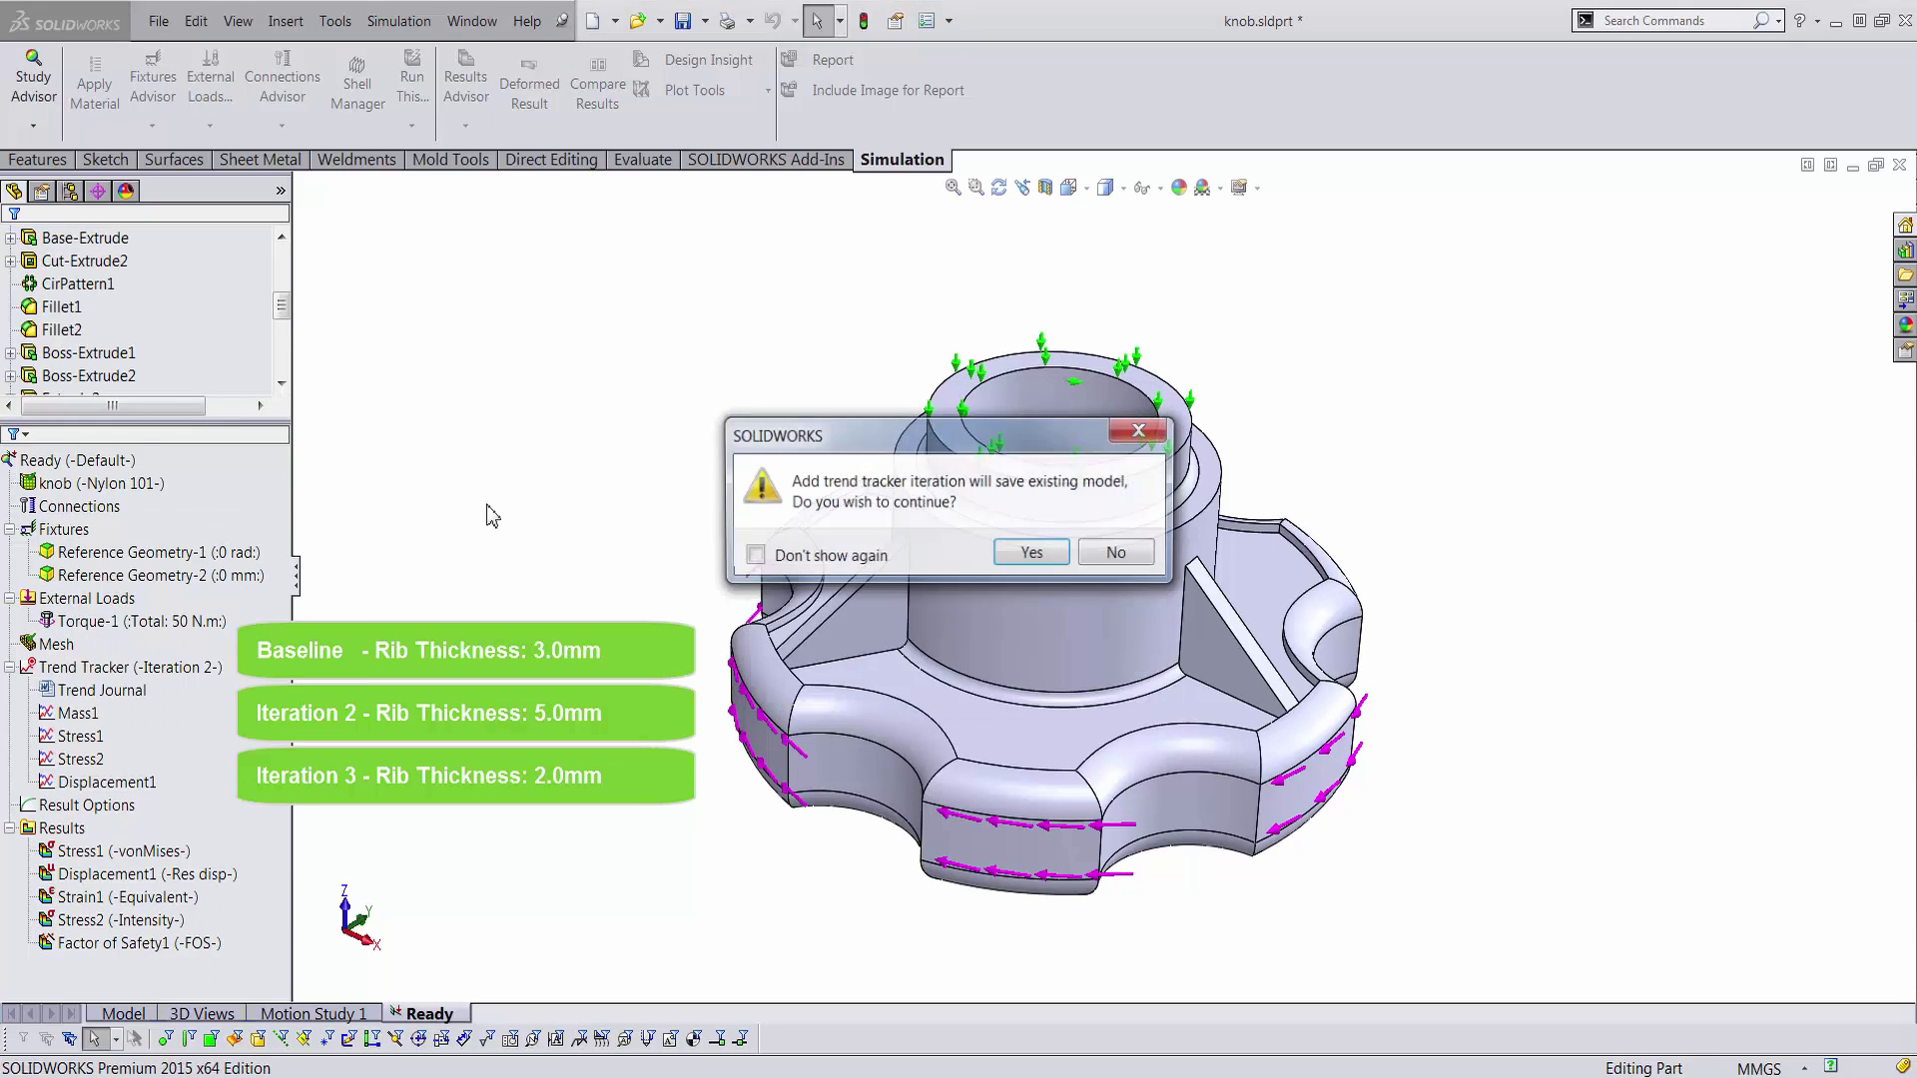
{"action": "key", "text": "Return"}
Step: Hide the von Mises stress plot and set the Rib4 thickness to 1.5 mm
{"action": "double_click", "coordinate": [143, 854]}
{"action": "right_click", "coordinate": [160, 852]}
{"action": "left_click", "coordinate": [206, 402]}
{"action": "left_click", "coordinate": [860, 606]}
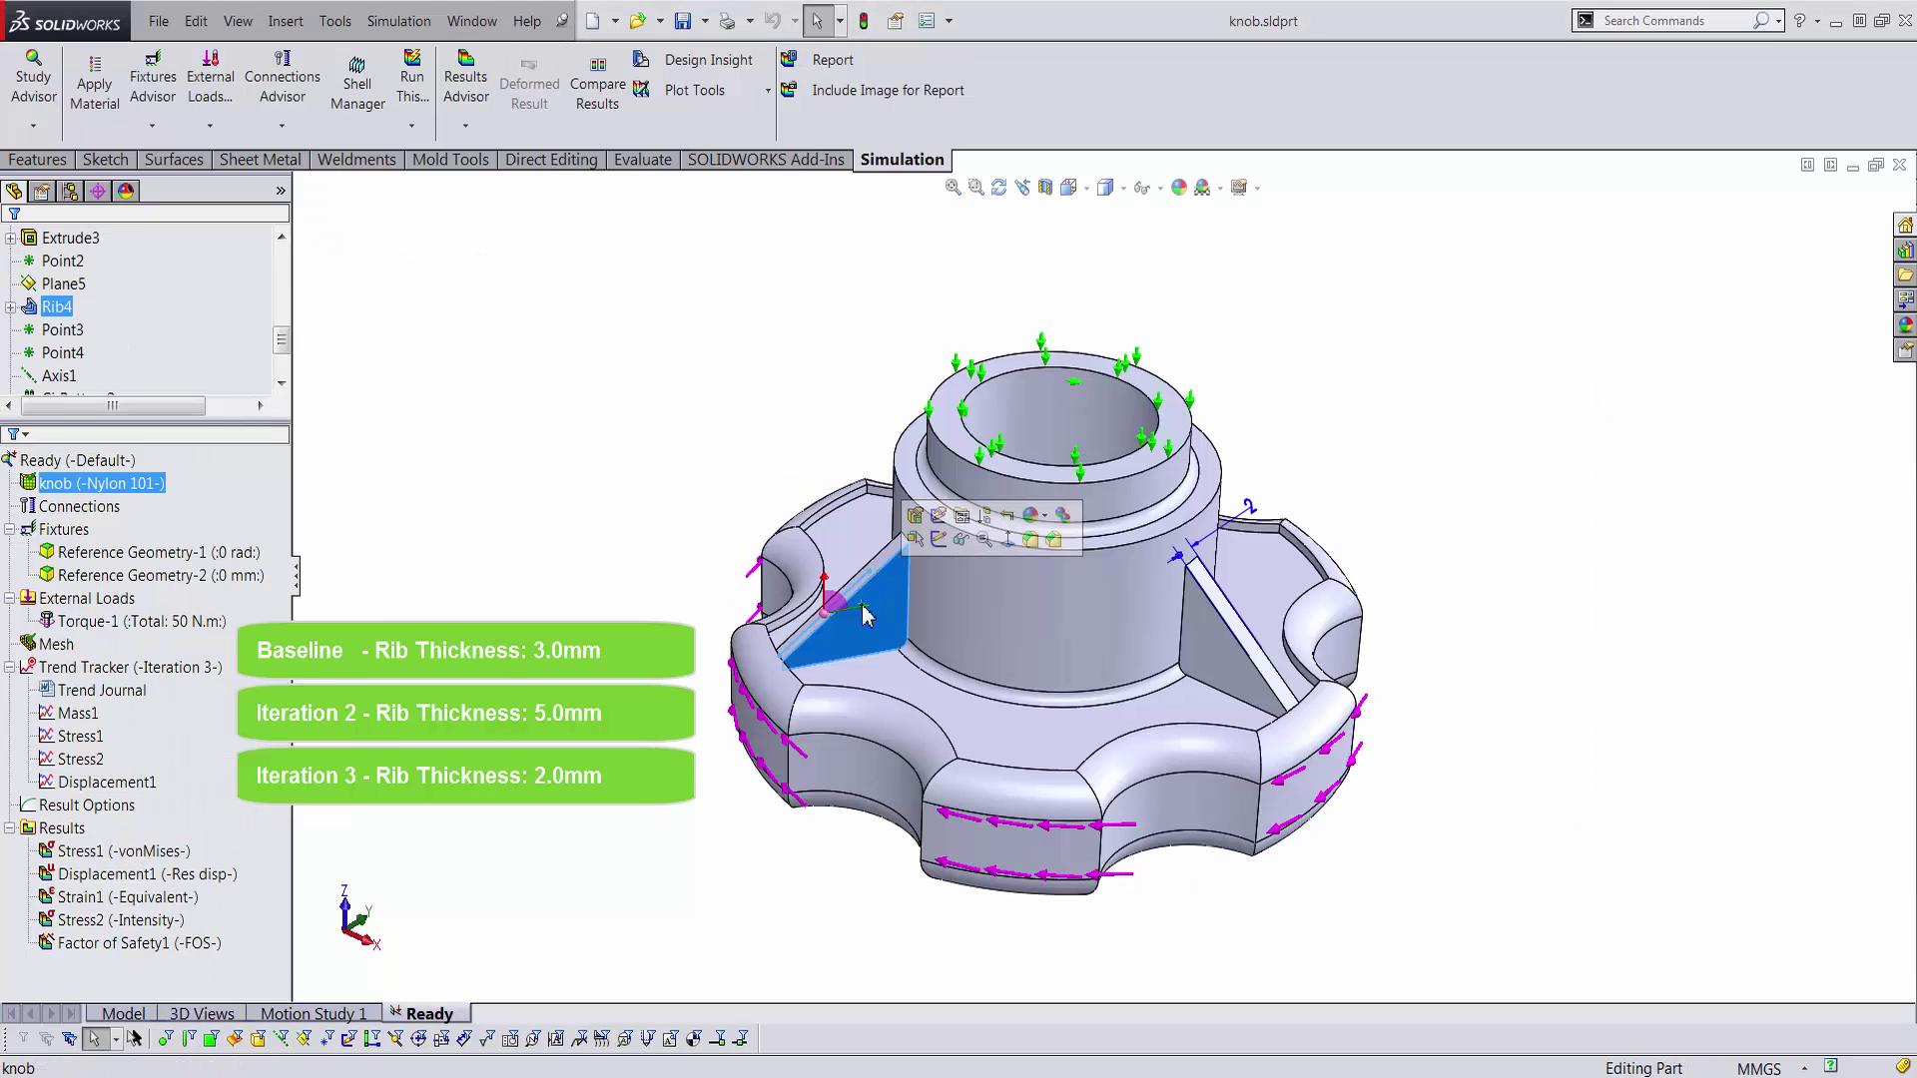
{"action": "left_click", "coordinate": [1242, 502]}
{"action": "type", "text": "1.5"}
{"action": "key", "text": "Return"}
{"action": "key", "text": "Return"}
Step: Run the Ready study again with the 1.5 mm rib and accept saving the Trend Tracker iteration
{"action": "right_click", "coordinate": [80, 460]}
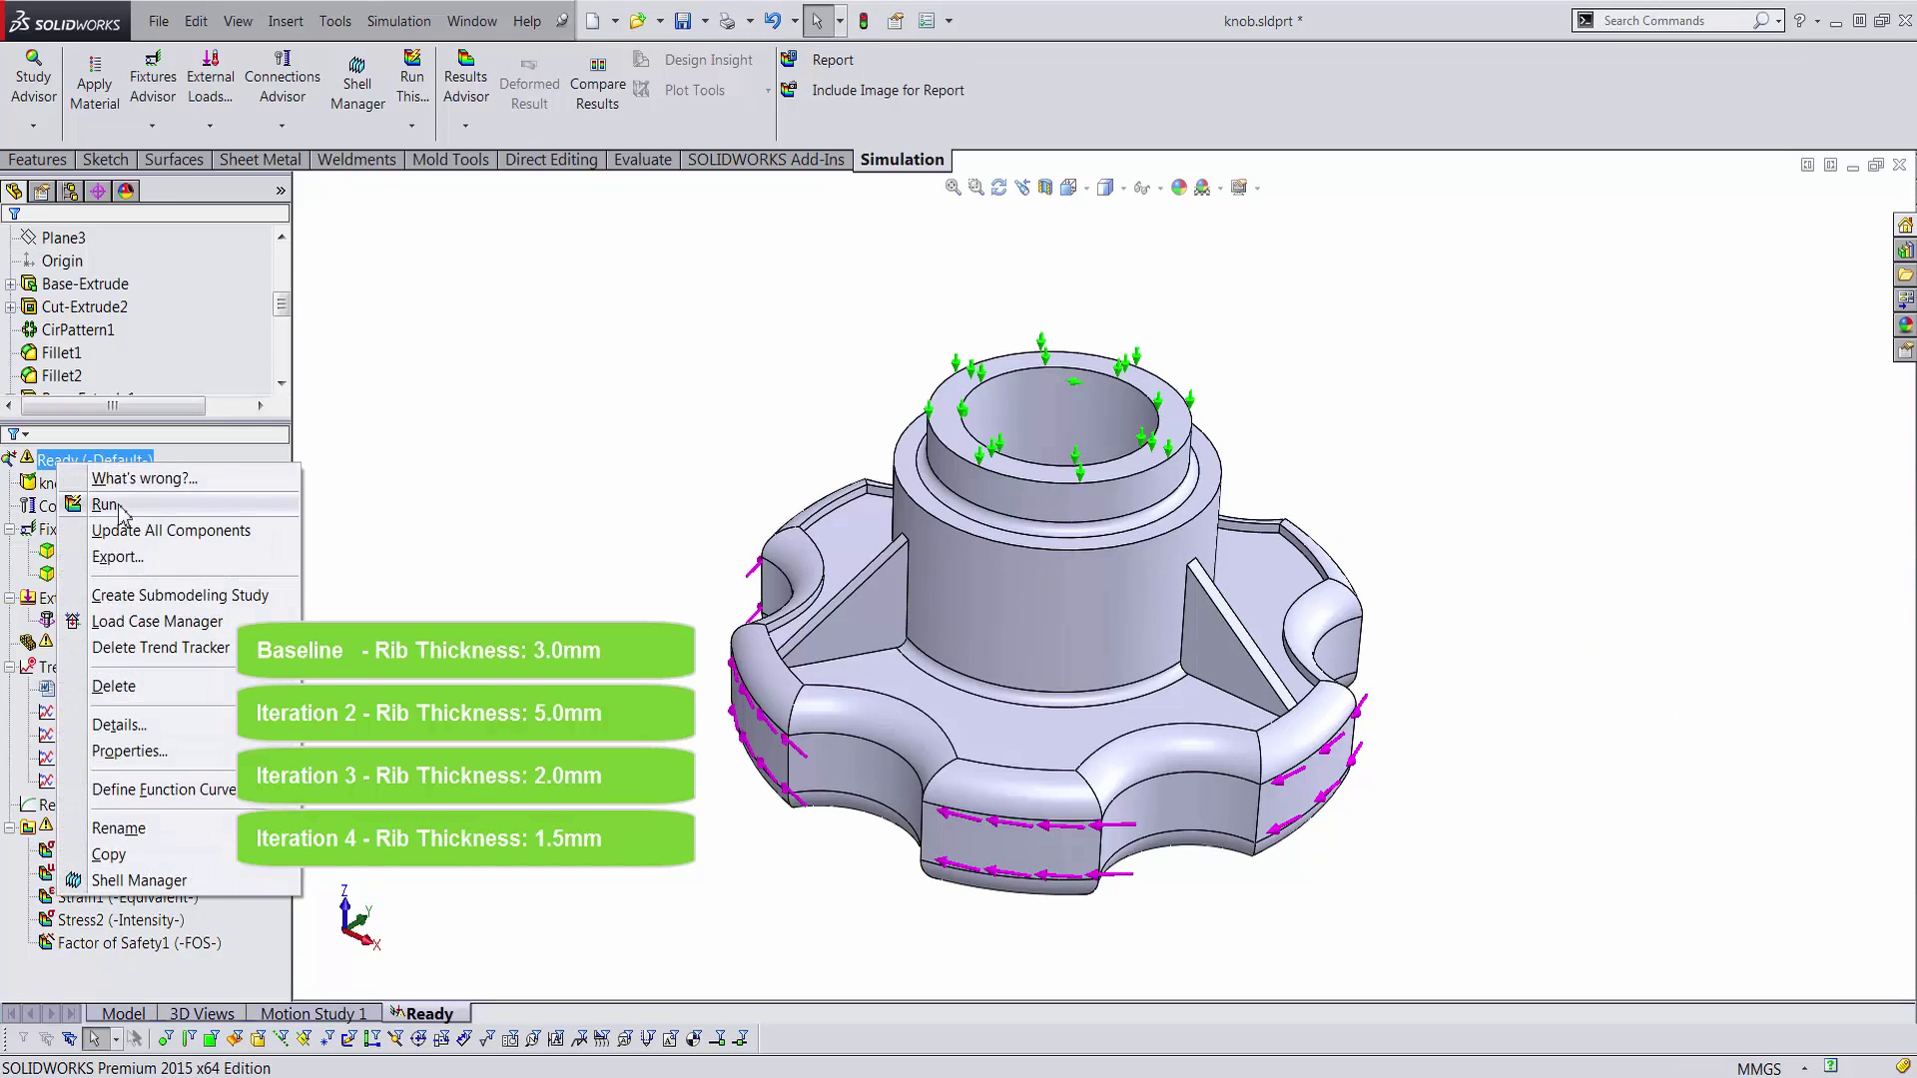
{"action": "left_click", "coordinate": [126, 516]}
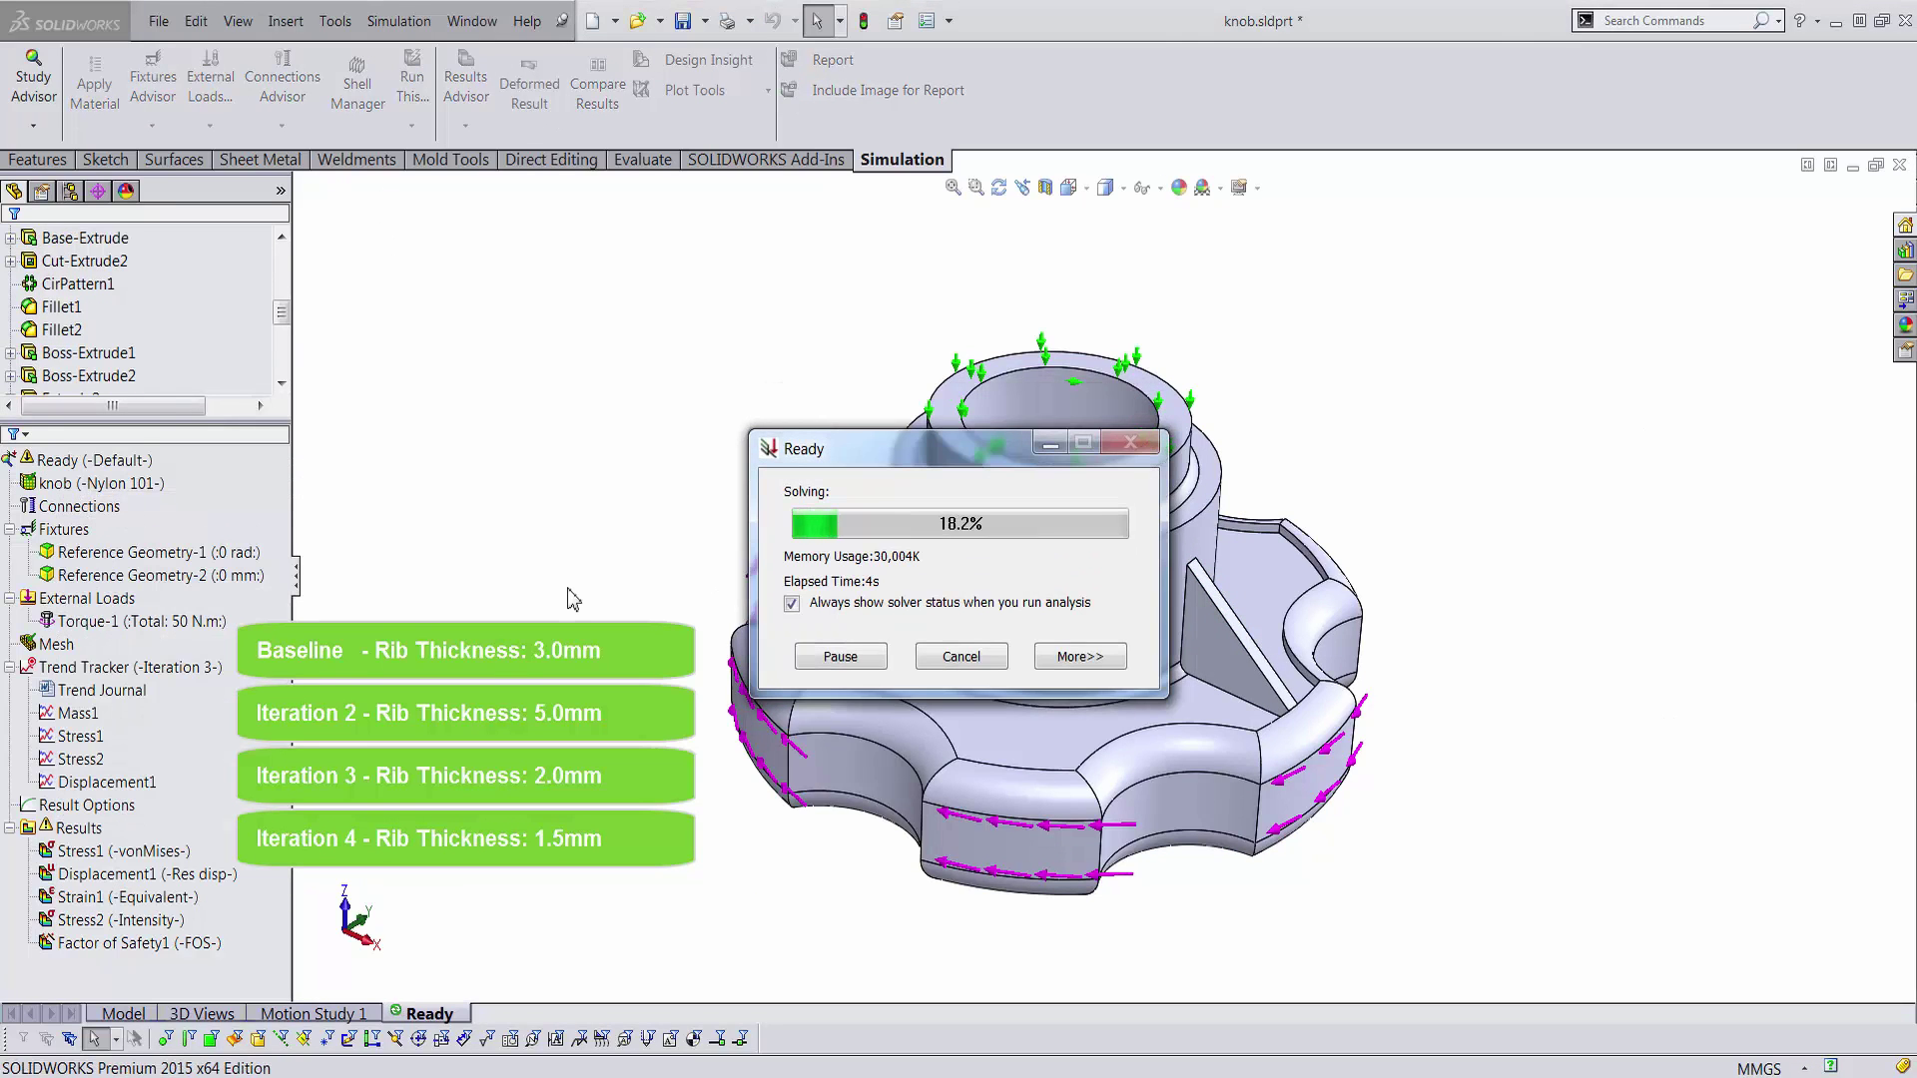
{"action": "key", "text": "Return"}
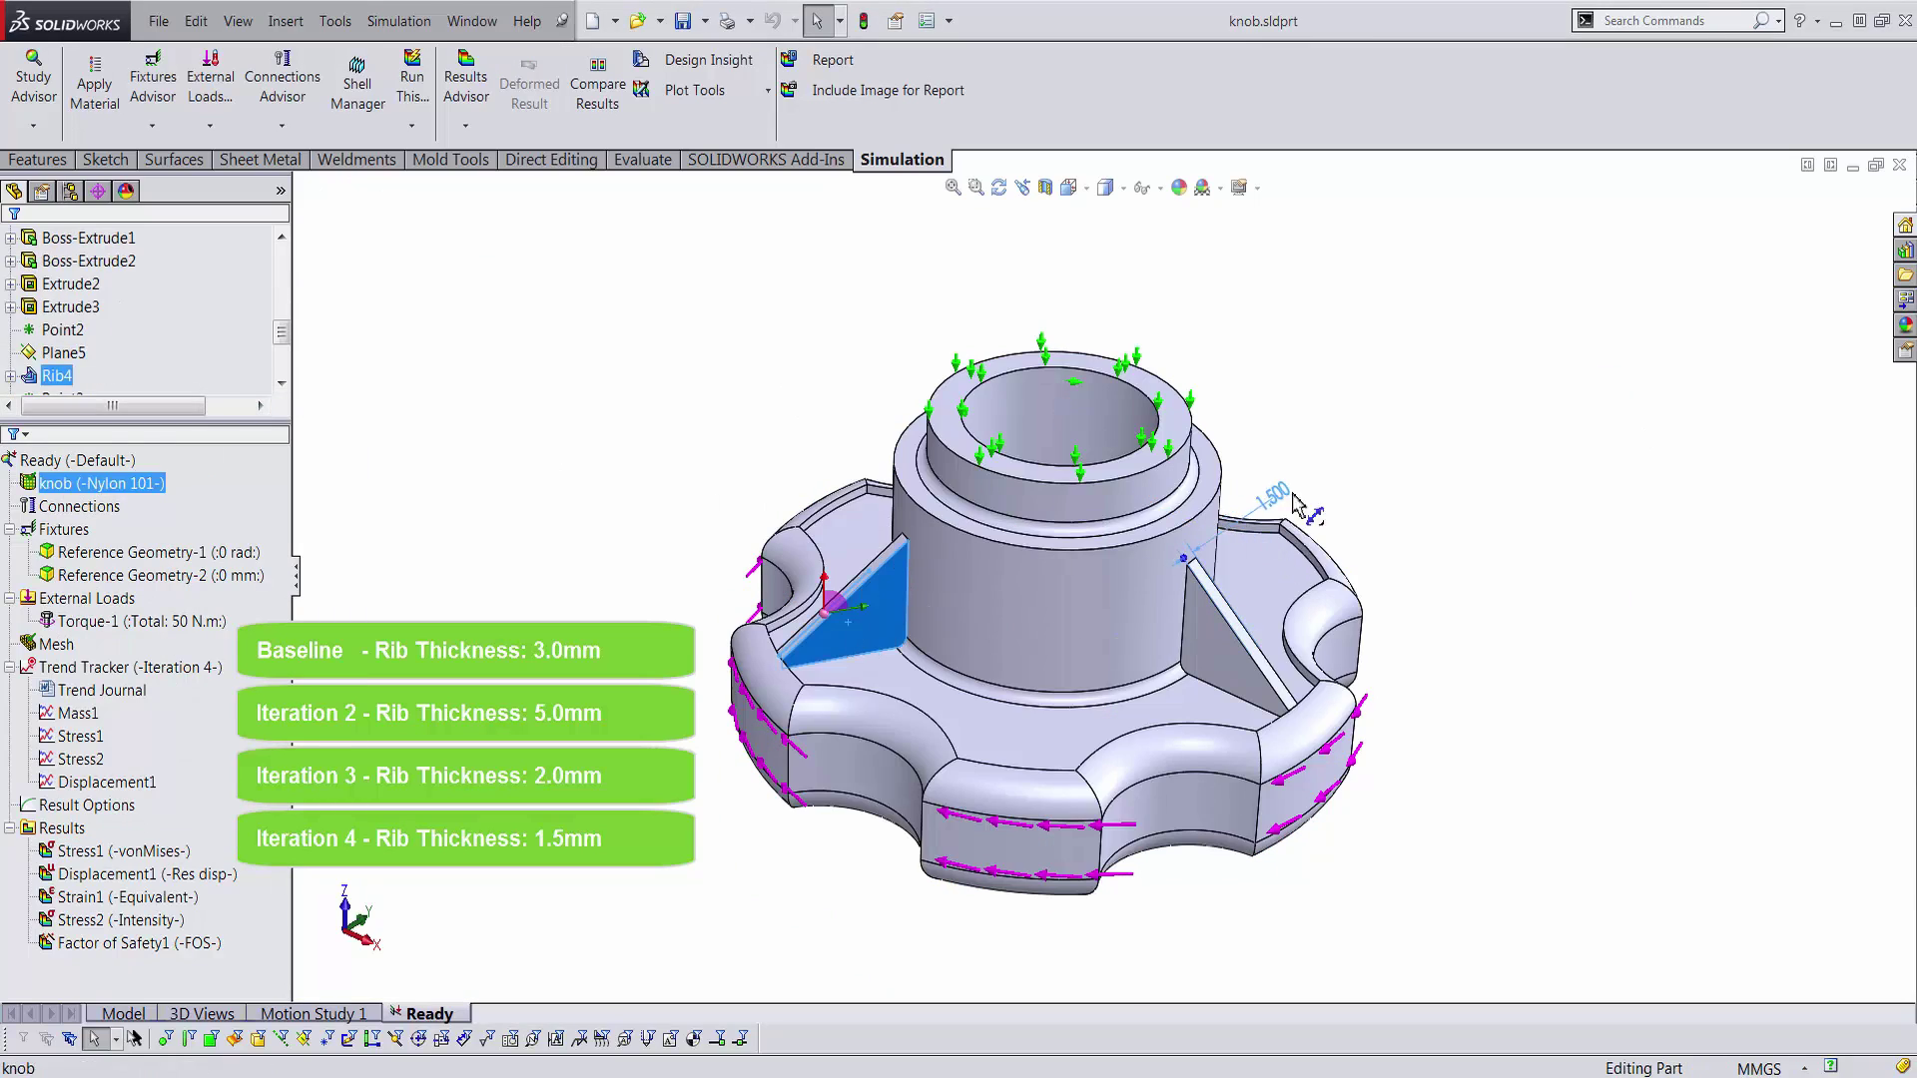
Step: Set the Rib4 thickness to 1 mm
{"action": "double_click", "coordinate": [1293, 495]}
{"action": "type", "text": "1.000mm"}
{"action": "key", "text": "Return"}
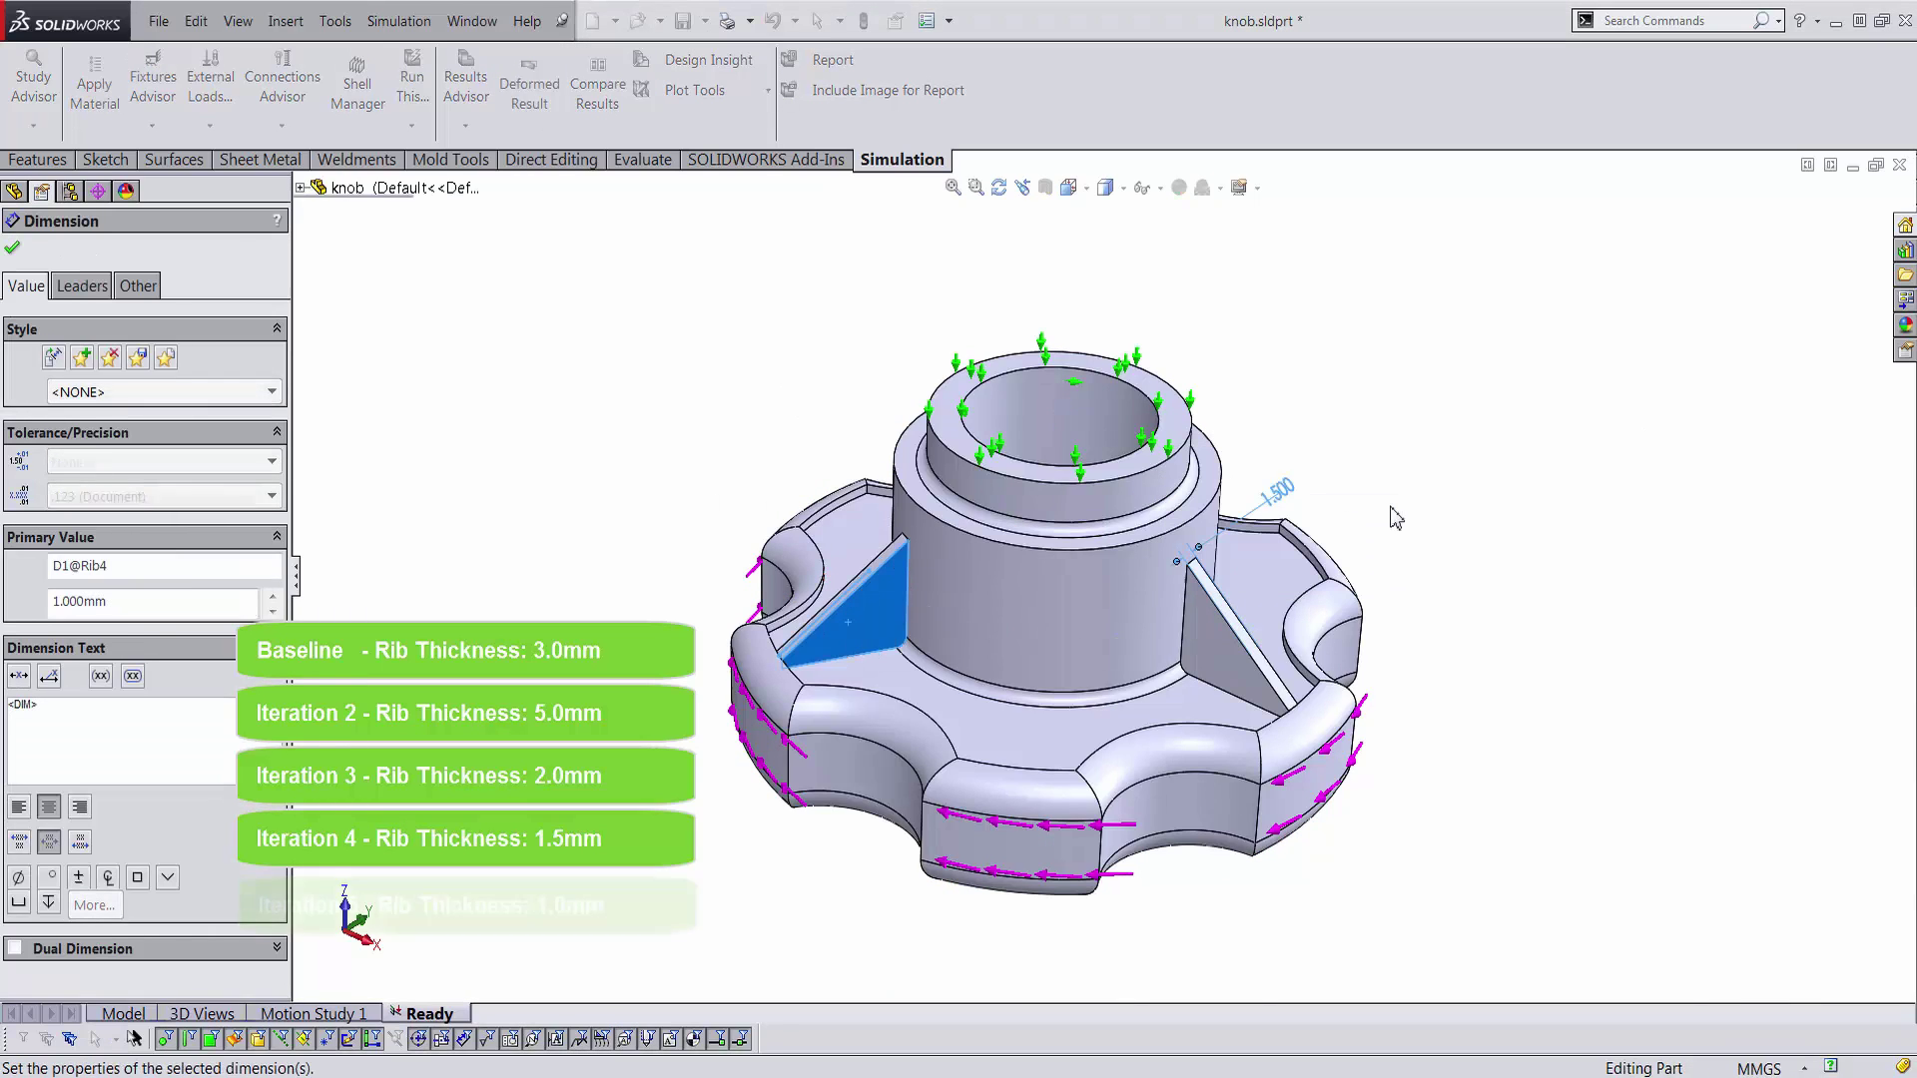
{"action": "left_click", "coordinate": [1402, 492]}
Step: Run the Ready study with the 1 mm rib and accept saving the Trend Tracker iteration
{"action": "right_click", "coordinate": [80, 461]}
{"action": "left_click", "coordinate": [118, 513]}
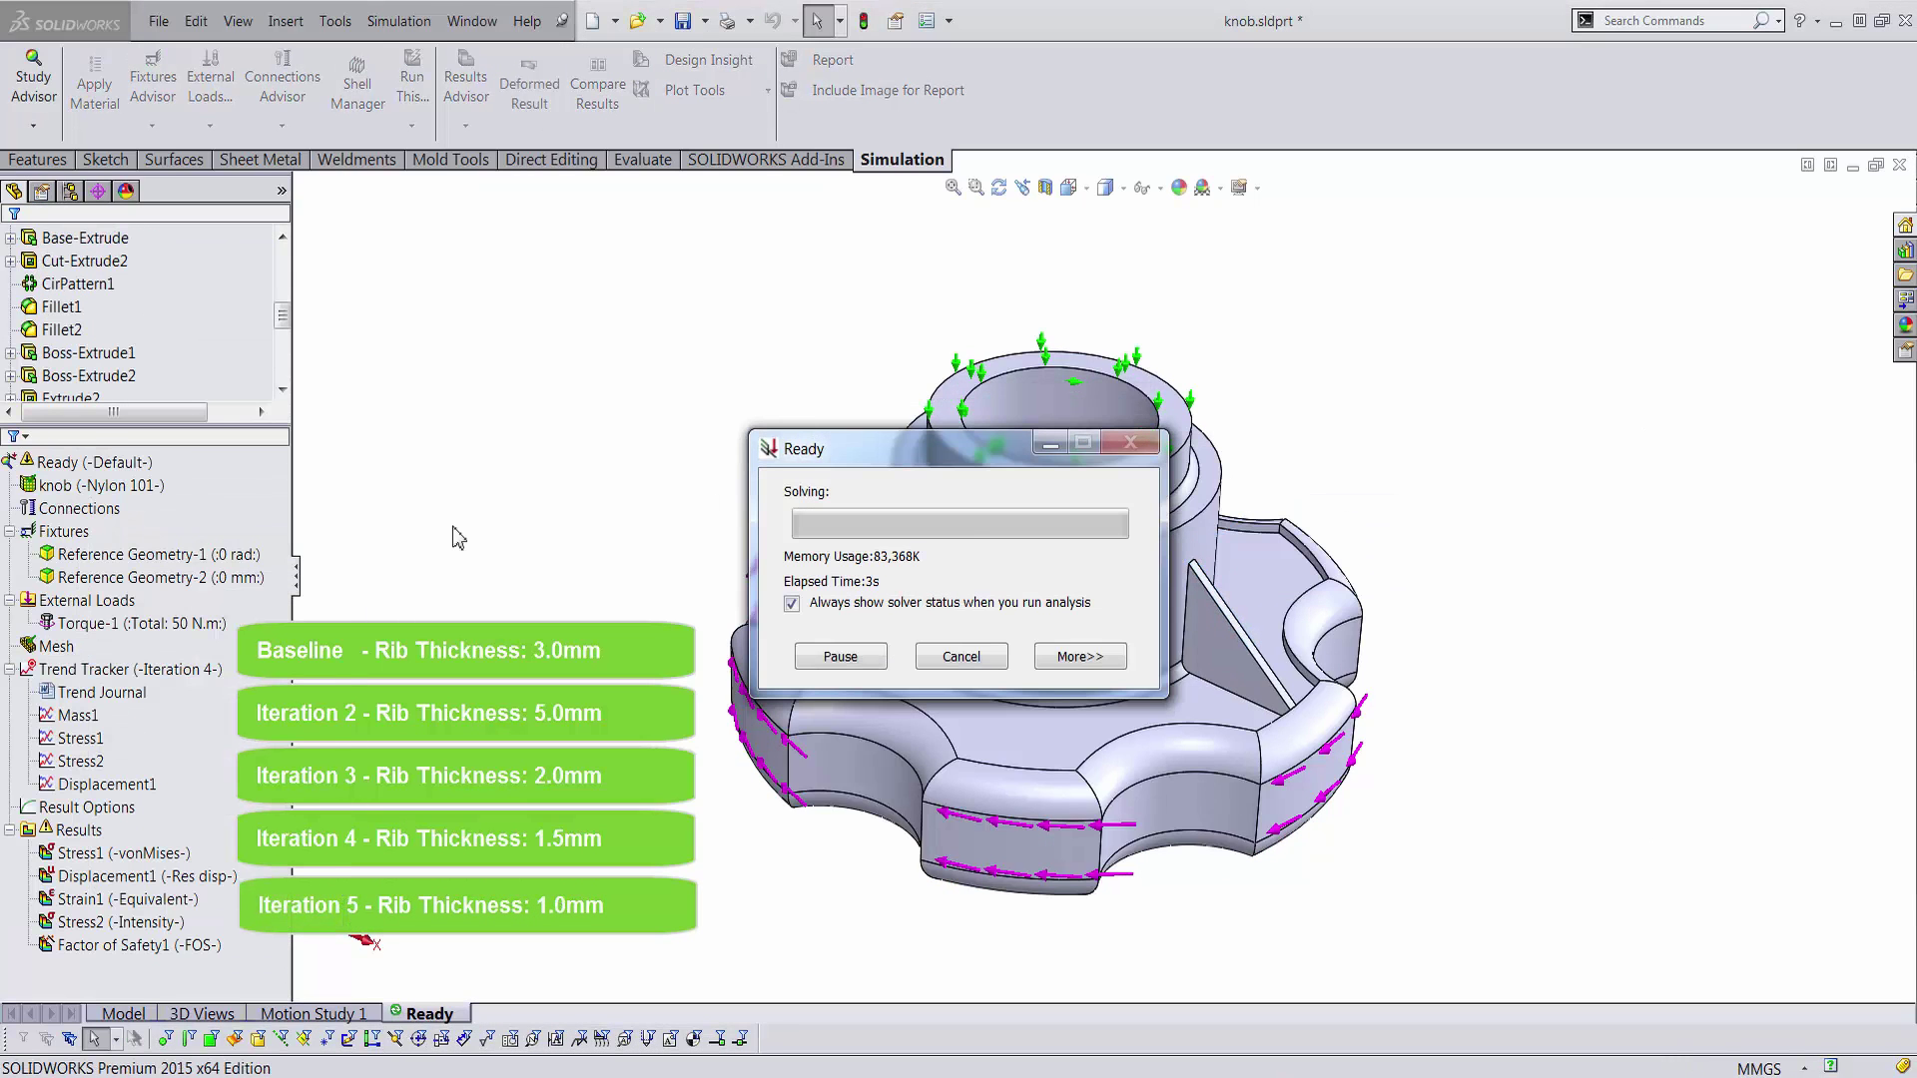
{"action": "key", "text": "Return"}
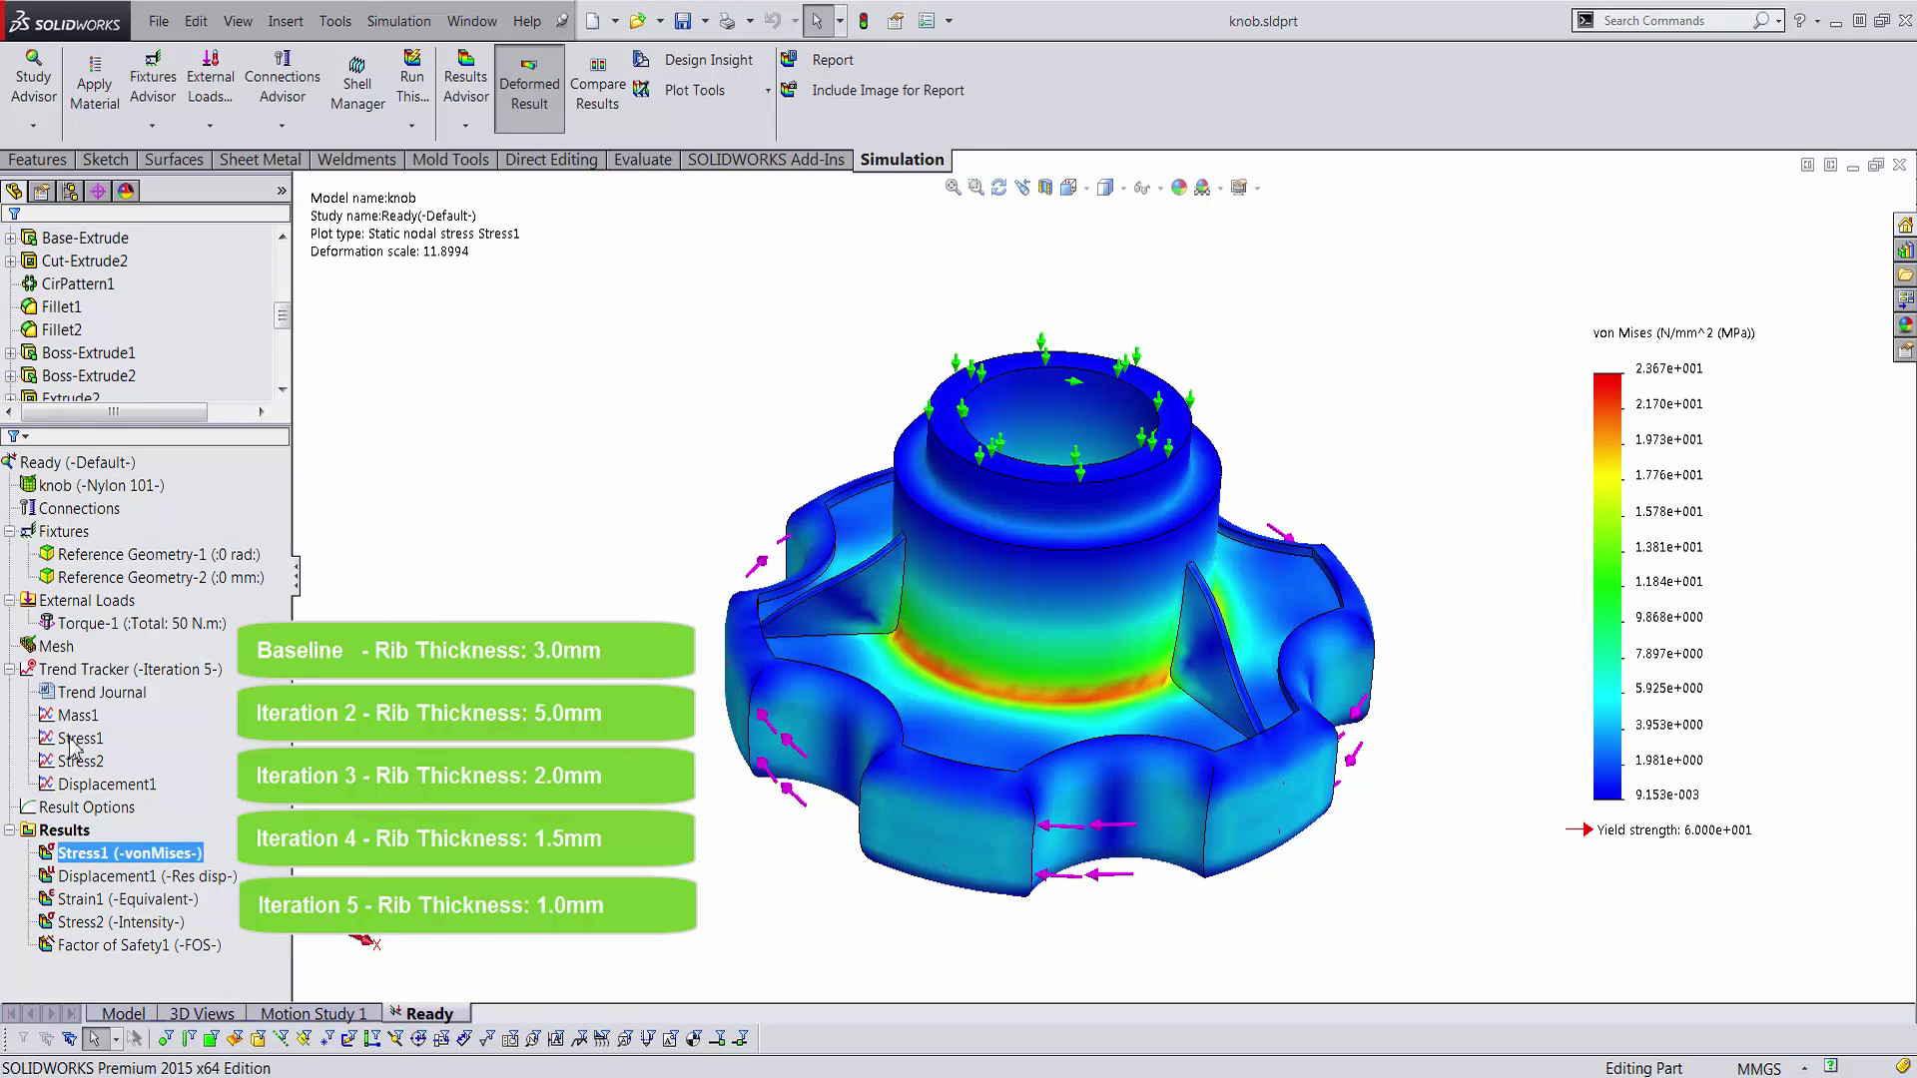
Step: Compare all iterations in the Stress1, Stress2 and Displacement1 trend graphs
{"action": "double_click", "coordinate": [70, 739]}
{"action": "left_click_drag", "start_coordinate": [319, 92], "coordinate": [824, 186]}
{"action": "left_click", "coordinate": [1035, 175]}
{"action": "double_click", "coordinate": [70, 763]}
{"action": "left_click", "coordinate": [532, 86]}
{"action": "double_click", "coordinate": [80, 784]}
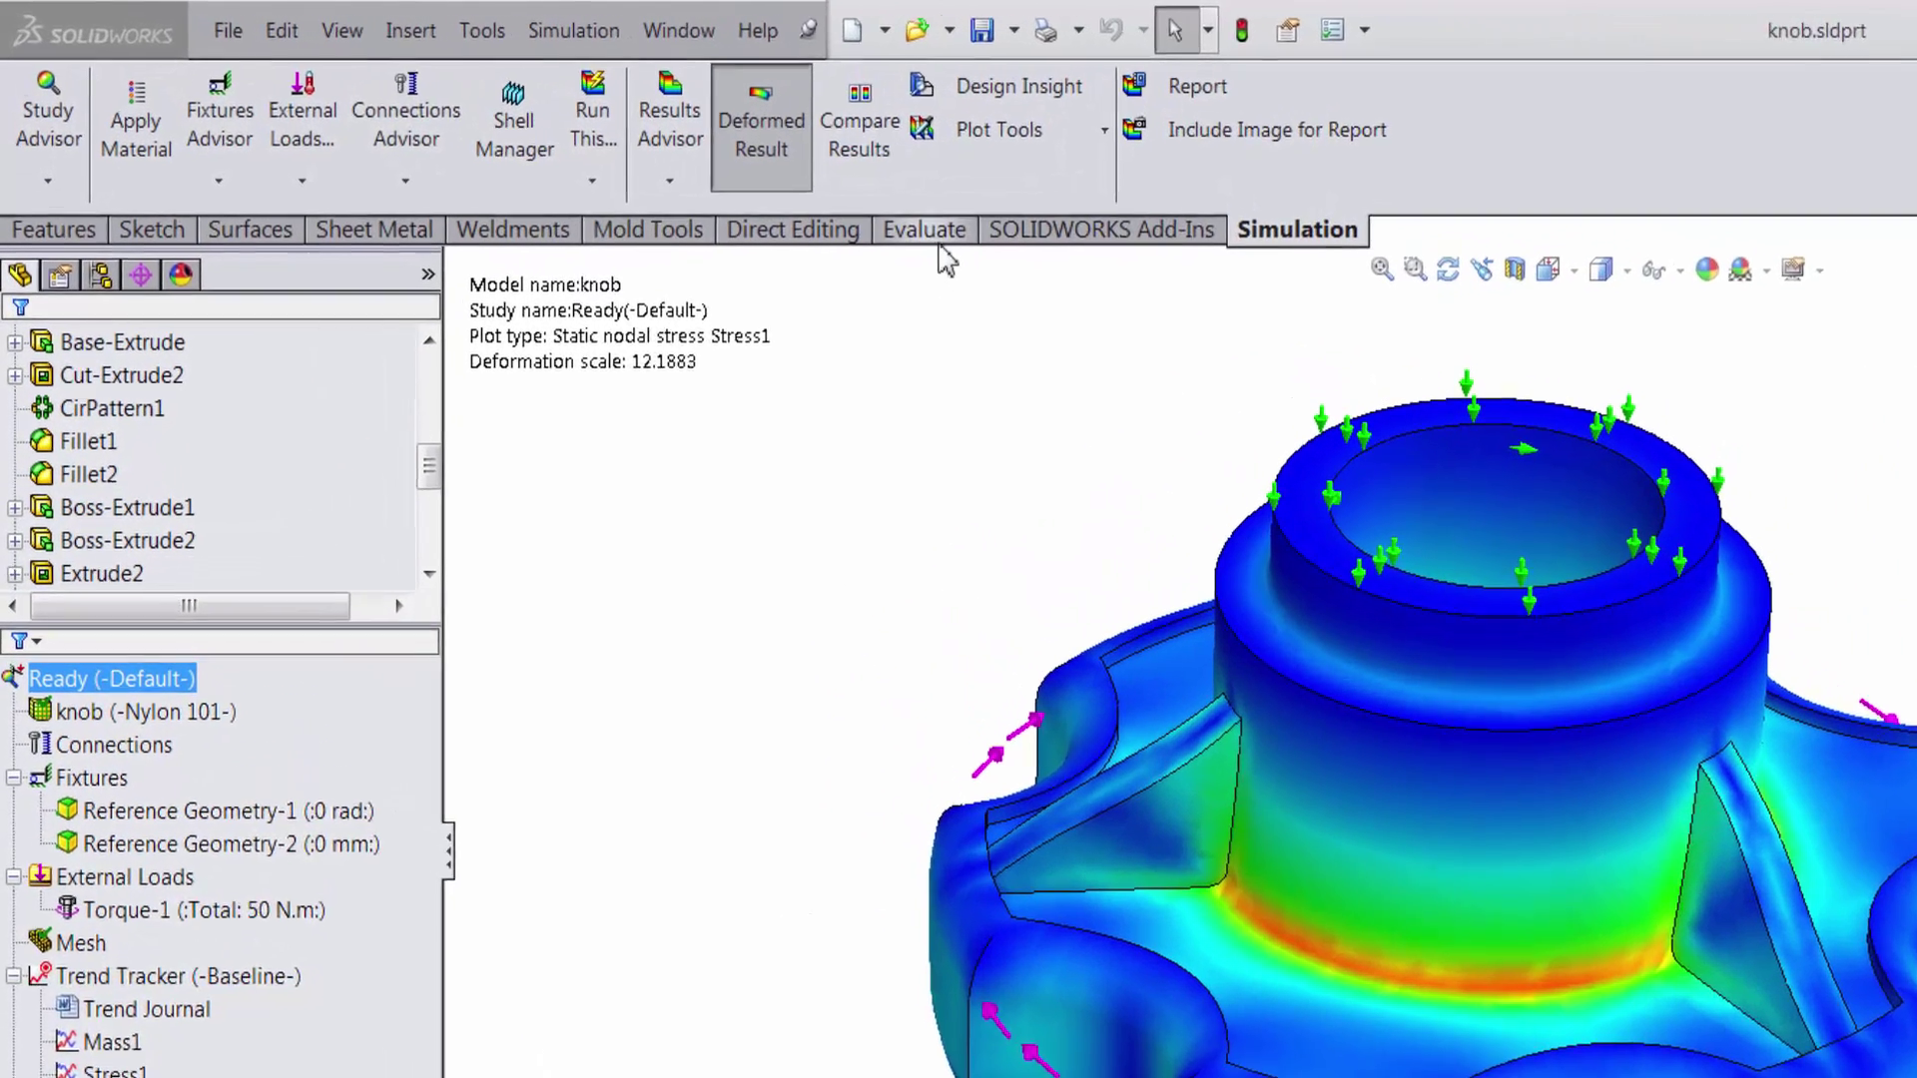
Step: Create a Simulation Data sensor that tracks Factor of Safety as Model Min across all steps
{"action": "left_click", "coordinate": [645, 165]}
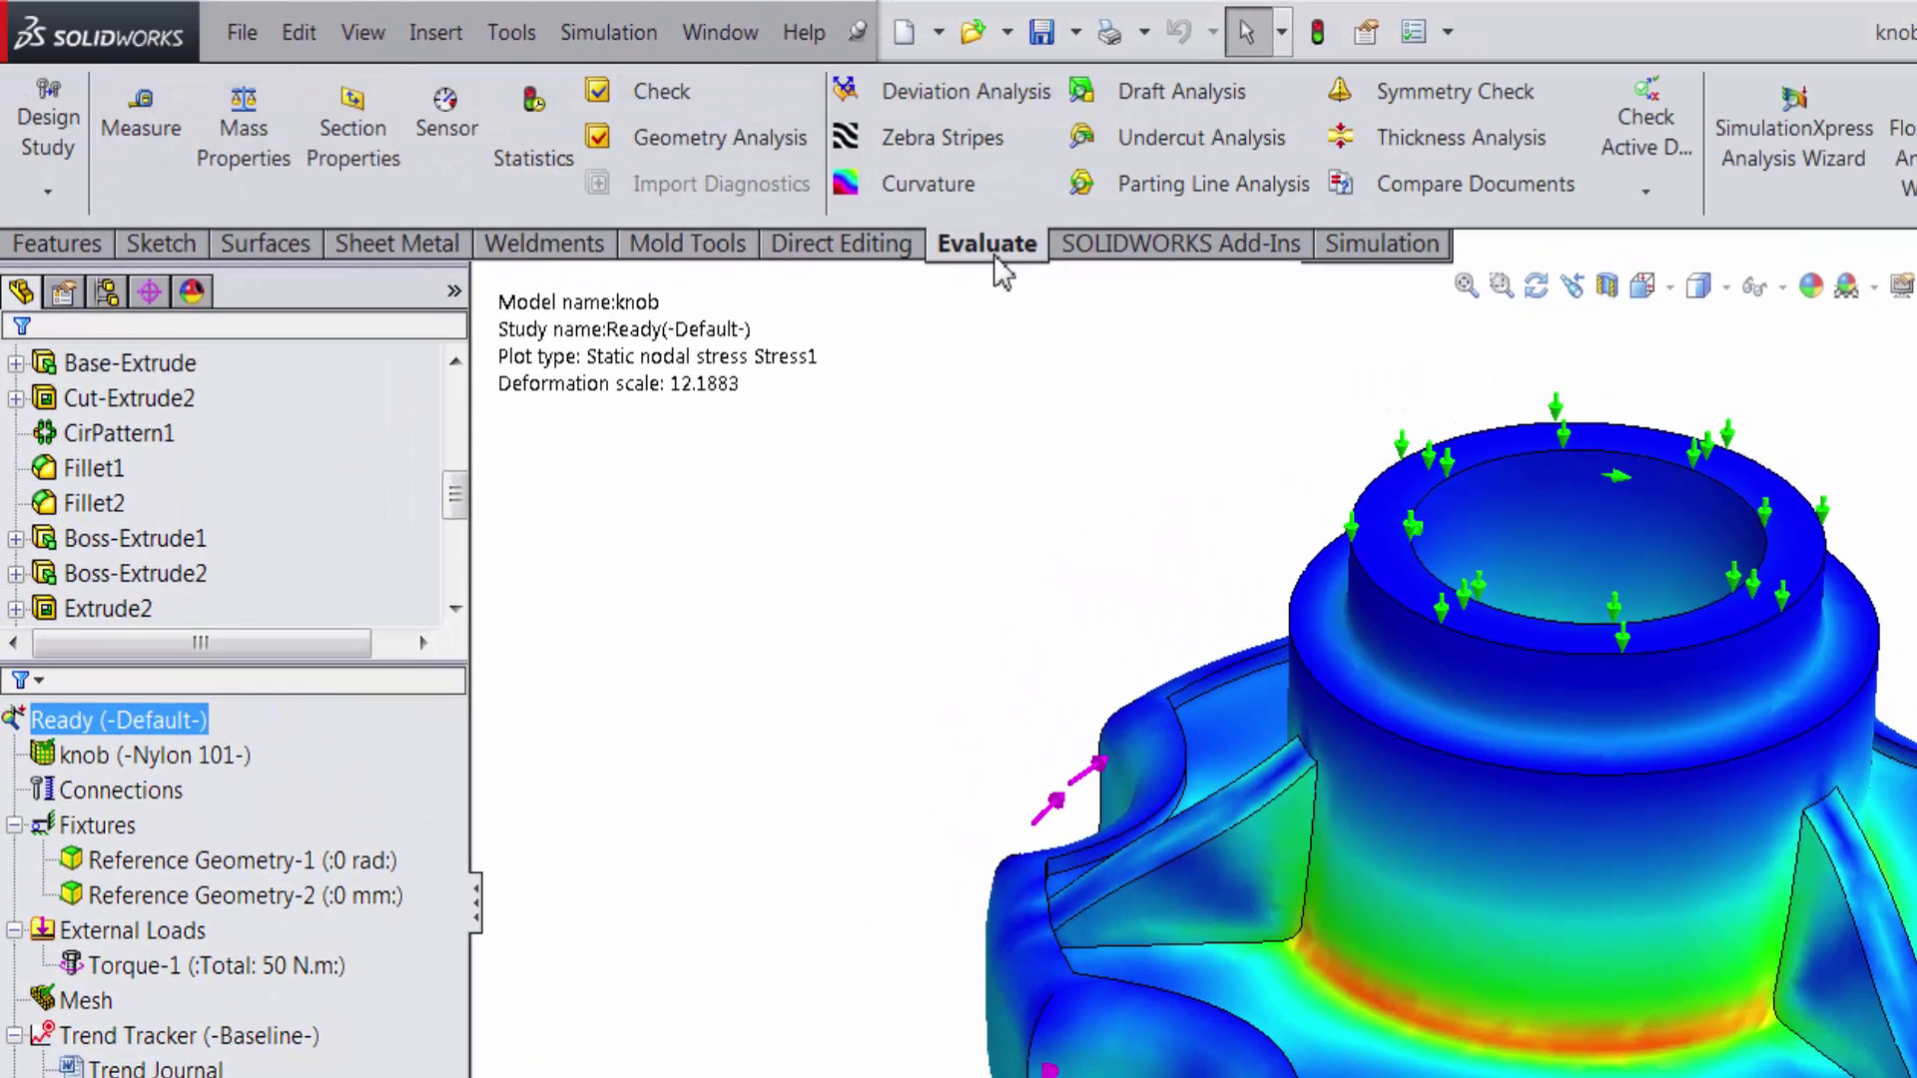
{"action": "left_click", "coordinate": [441, 152]}
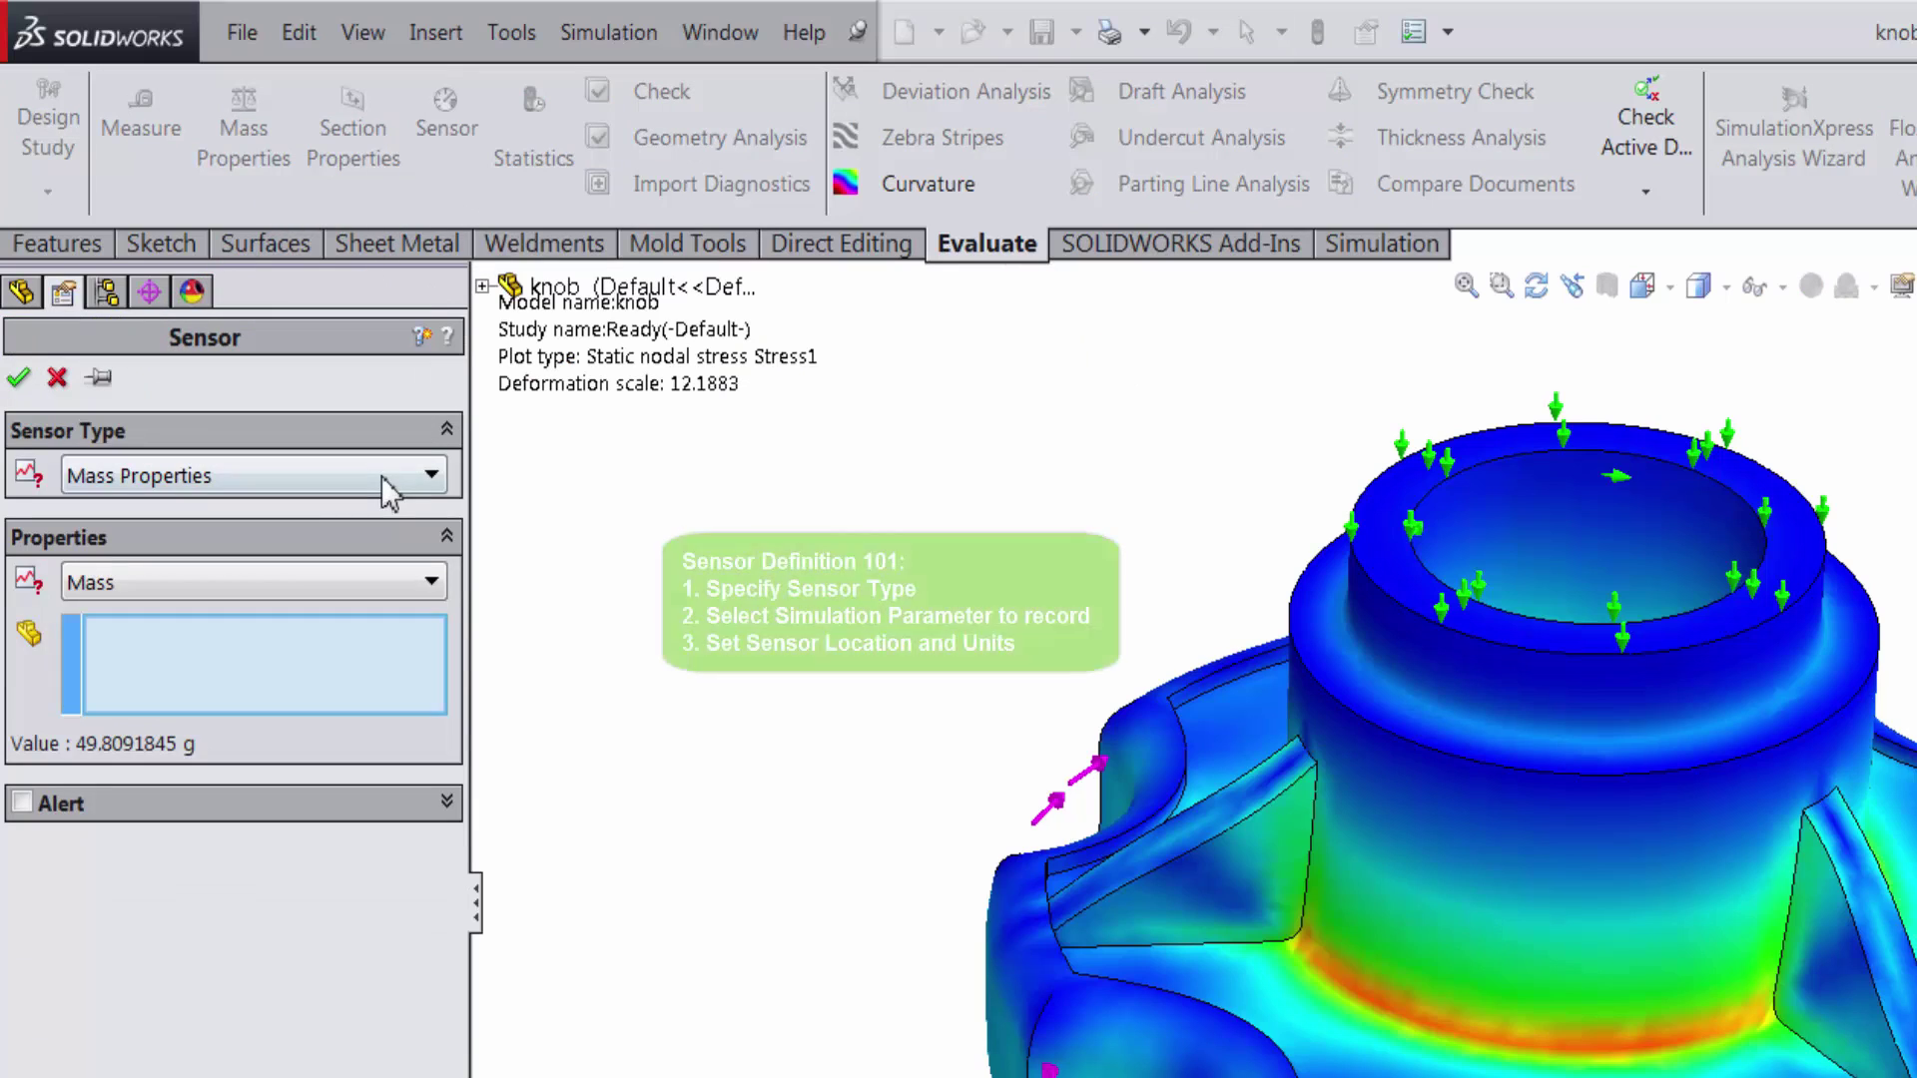
{"action": "left_click", "coordinate": [381, 476]}
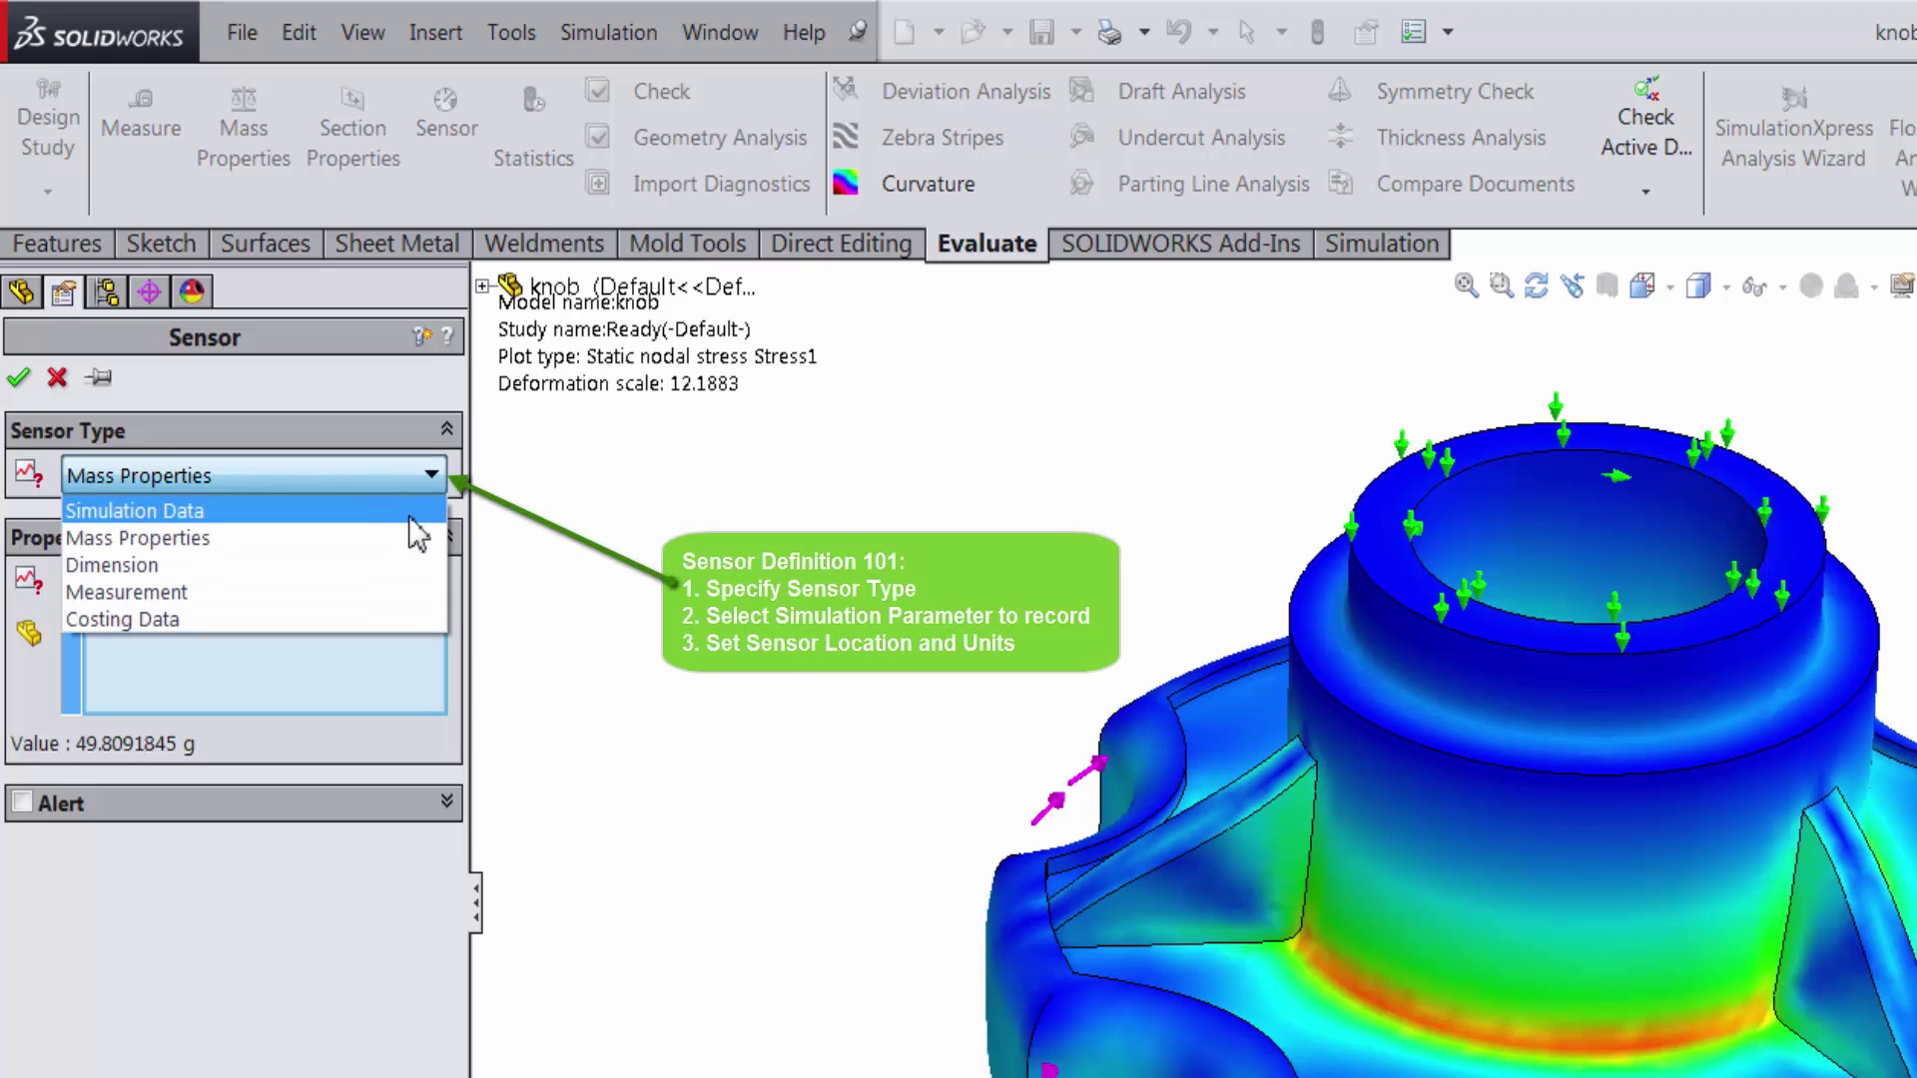
{"action": "left_click", "coordinate": [369, 511]}
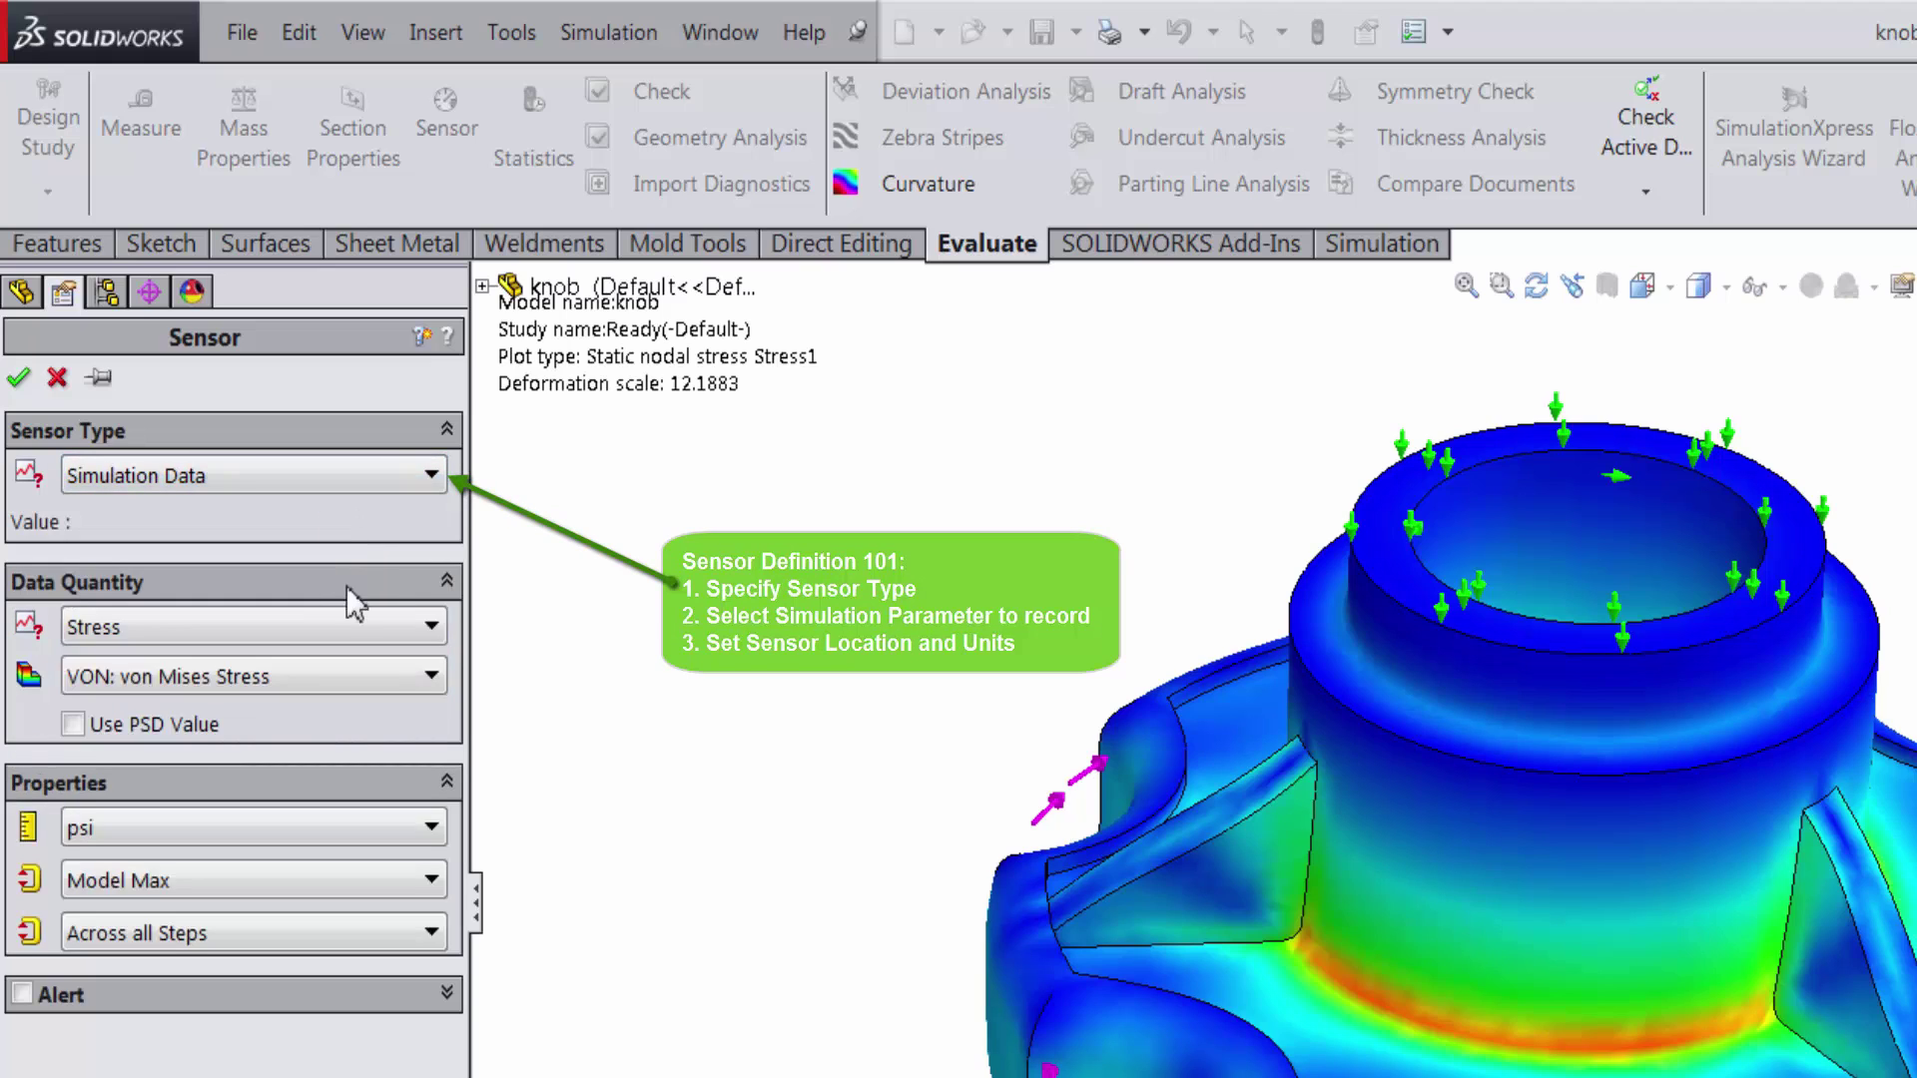
{"action": "left_click", "coordinate": [343, 619]}
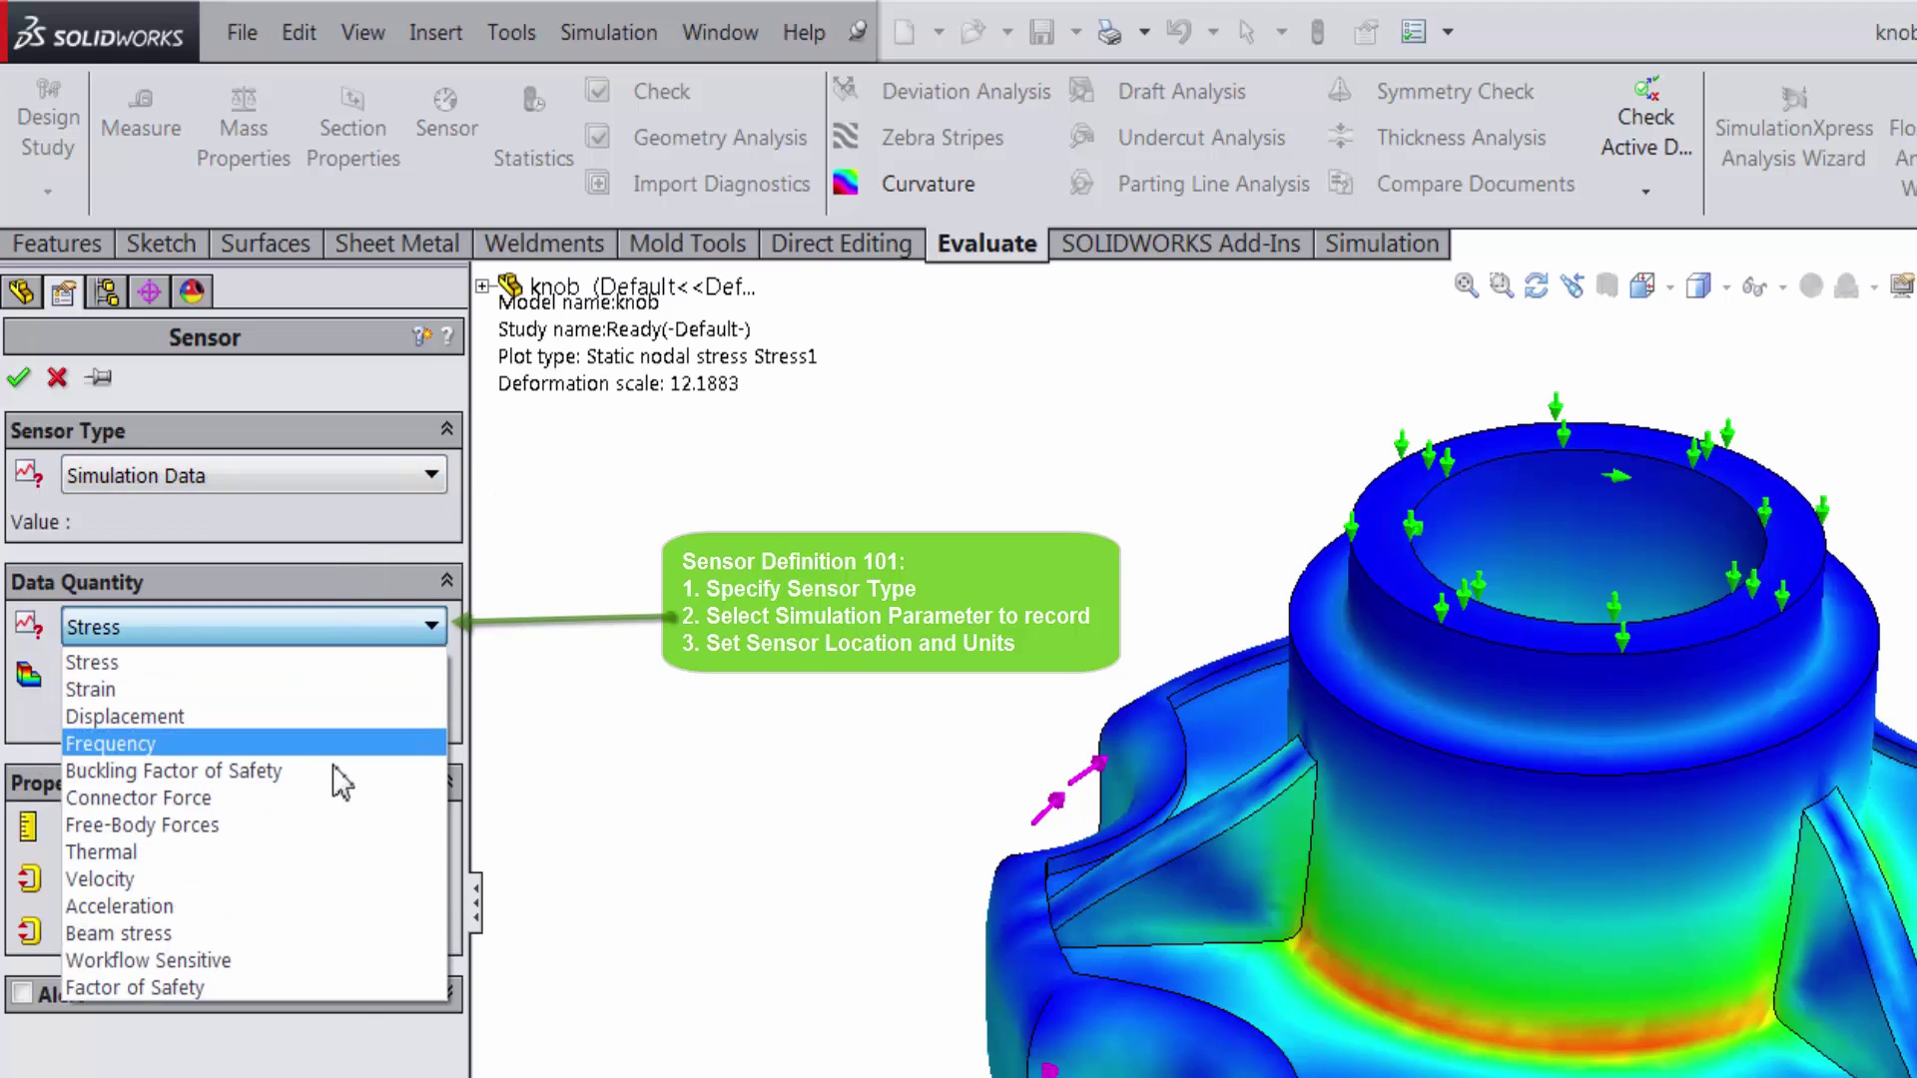
{"action": "left_click", "coordinate": [350, 989]}
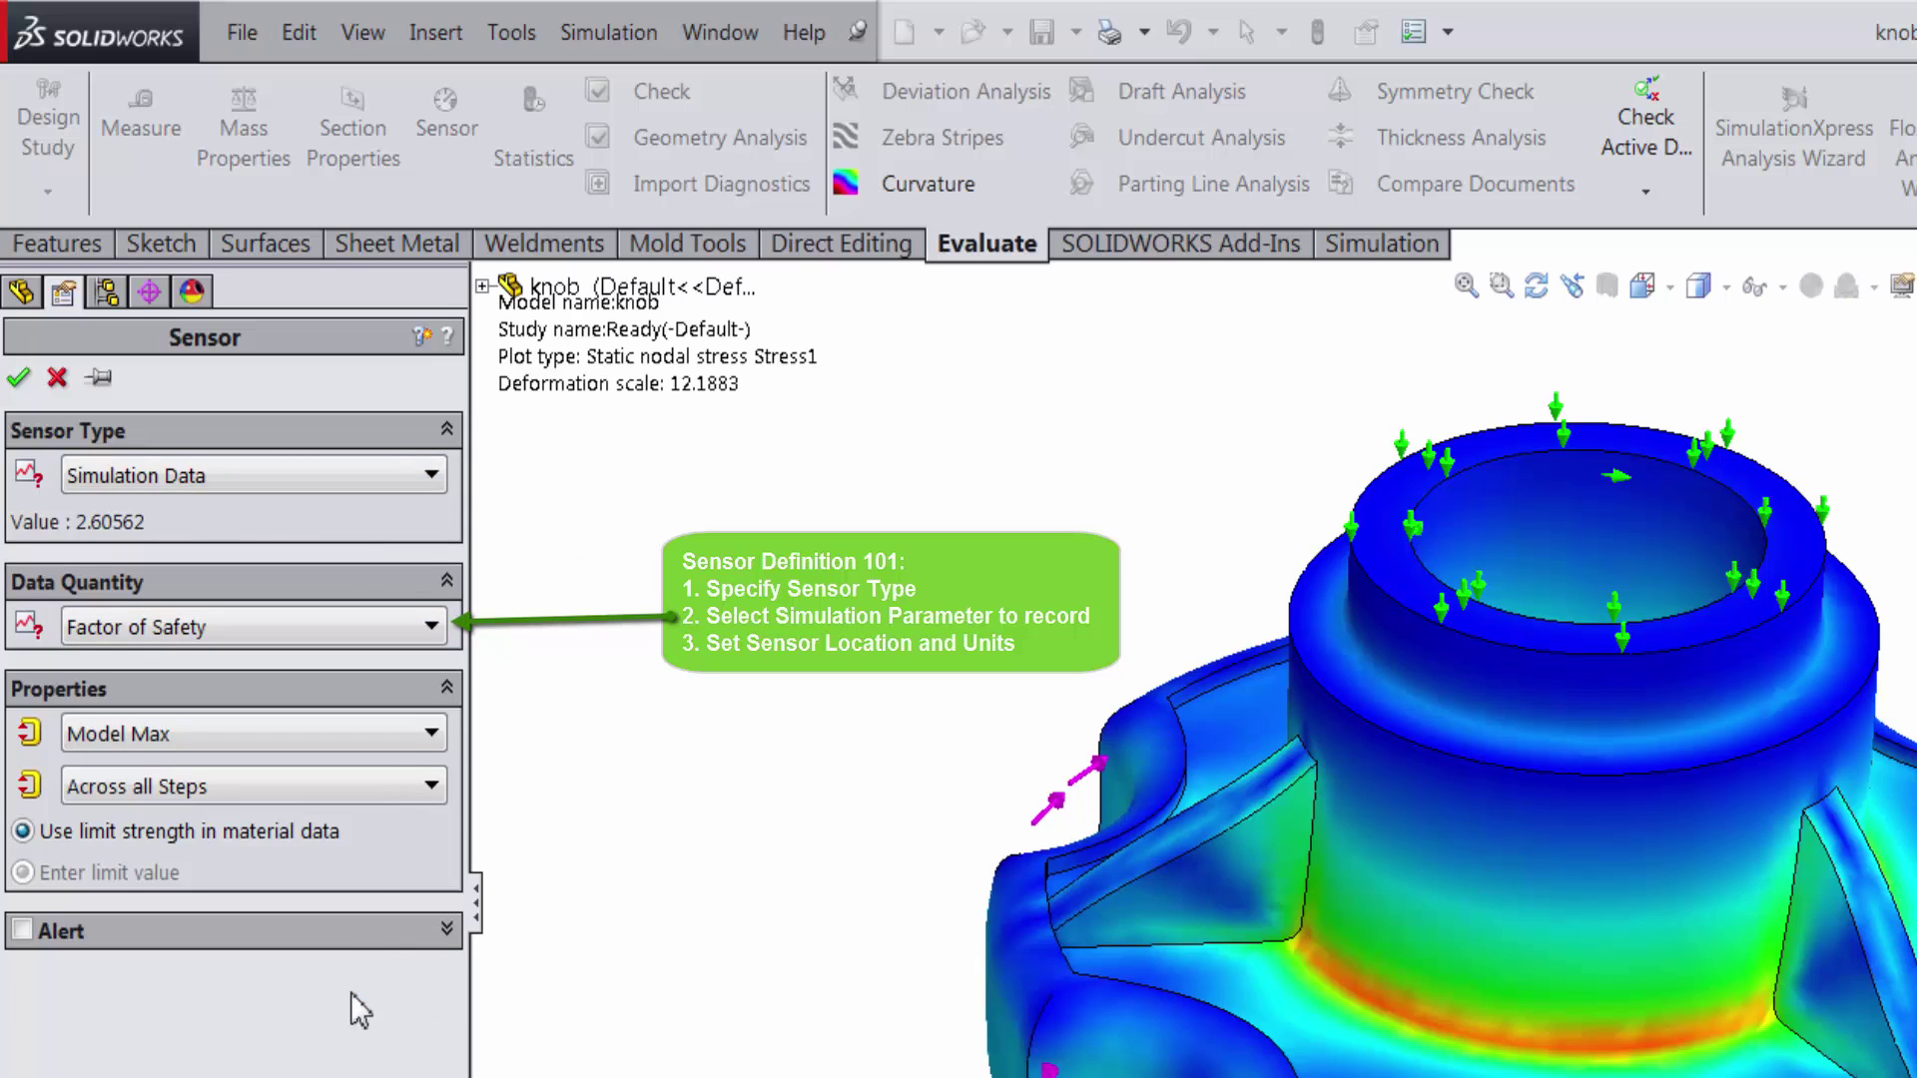
{"action": "left_click", "coordinate": [381, 730]}
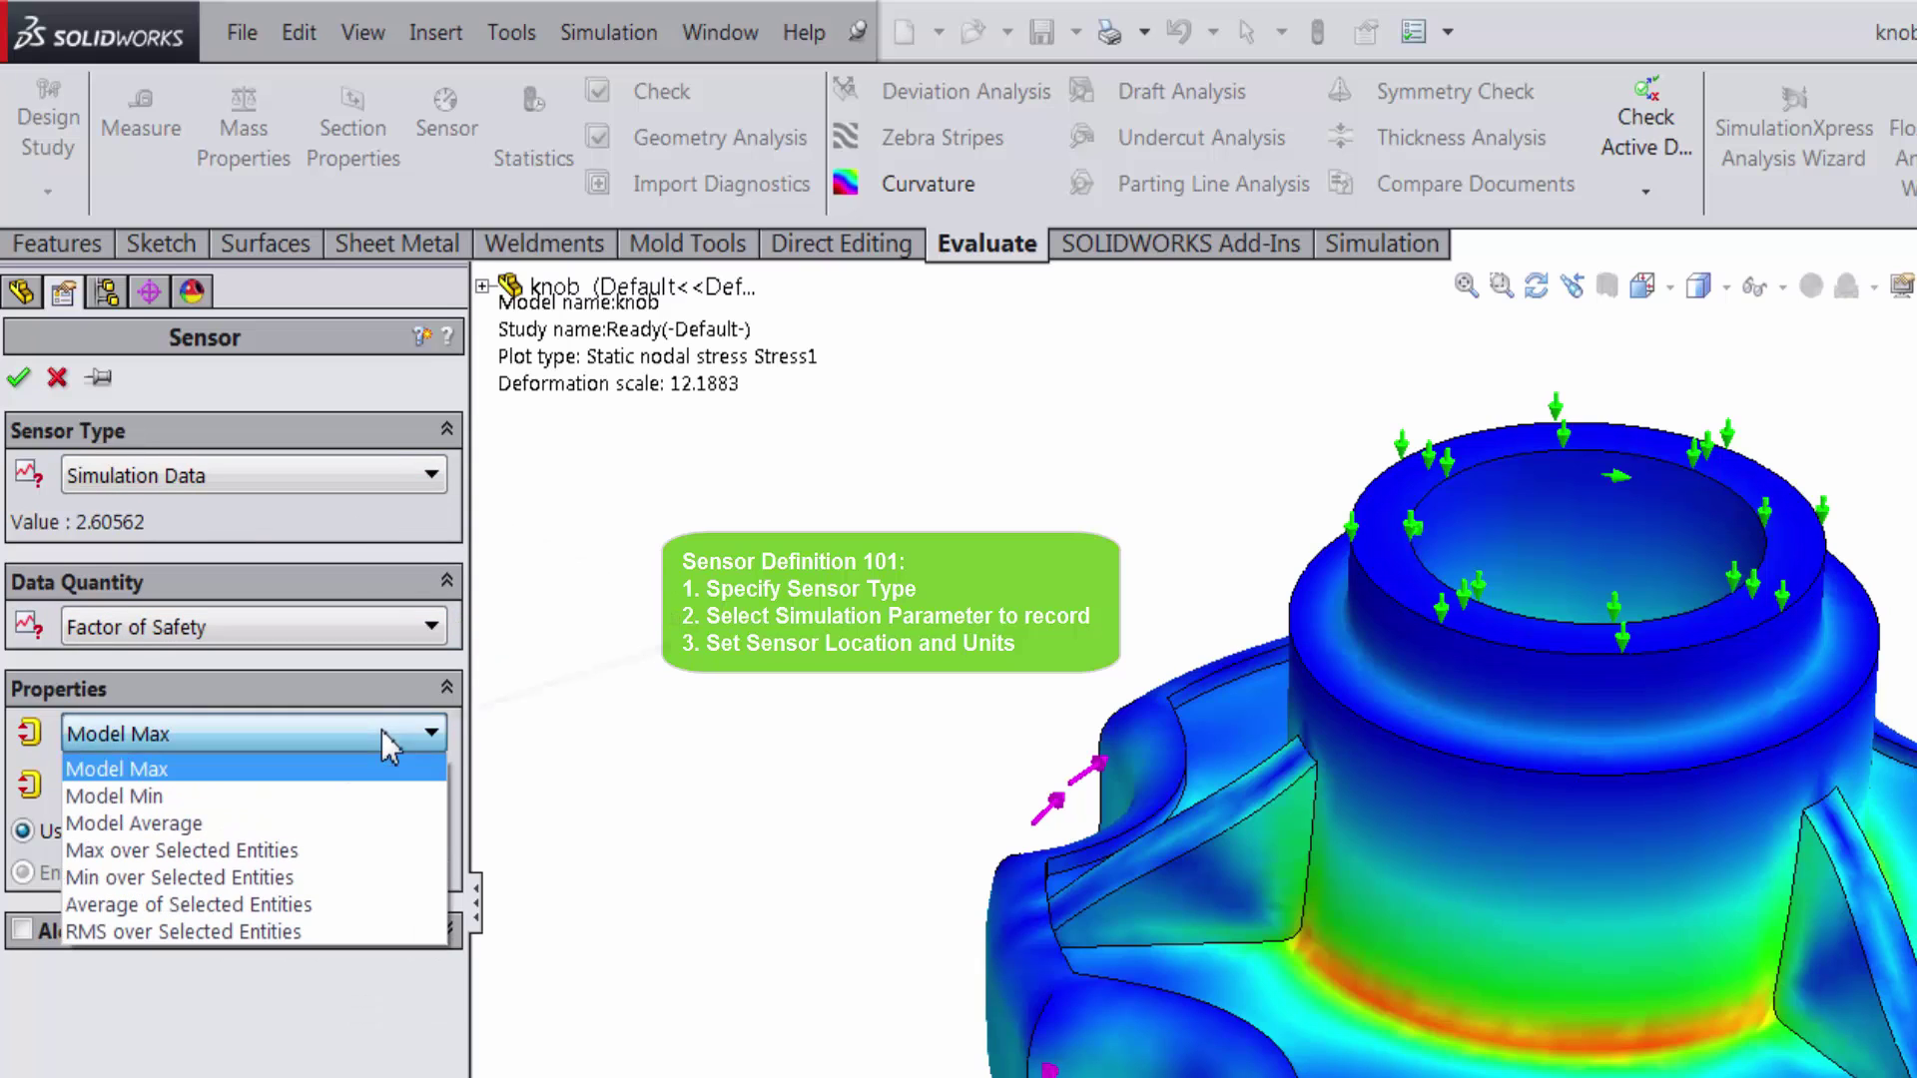
{"action": "left_click", "coordinate": [359, 791]}
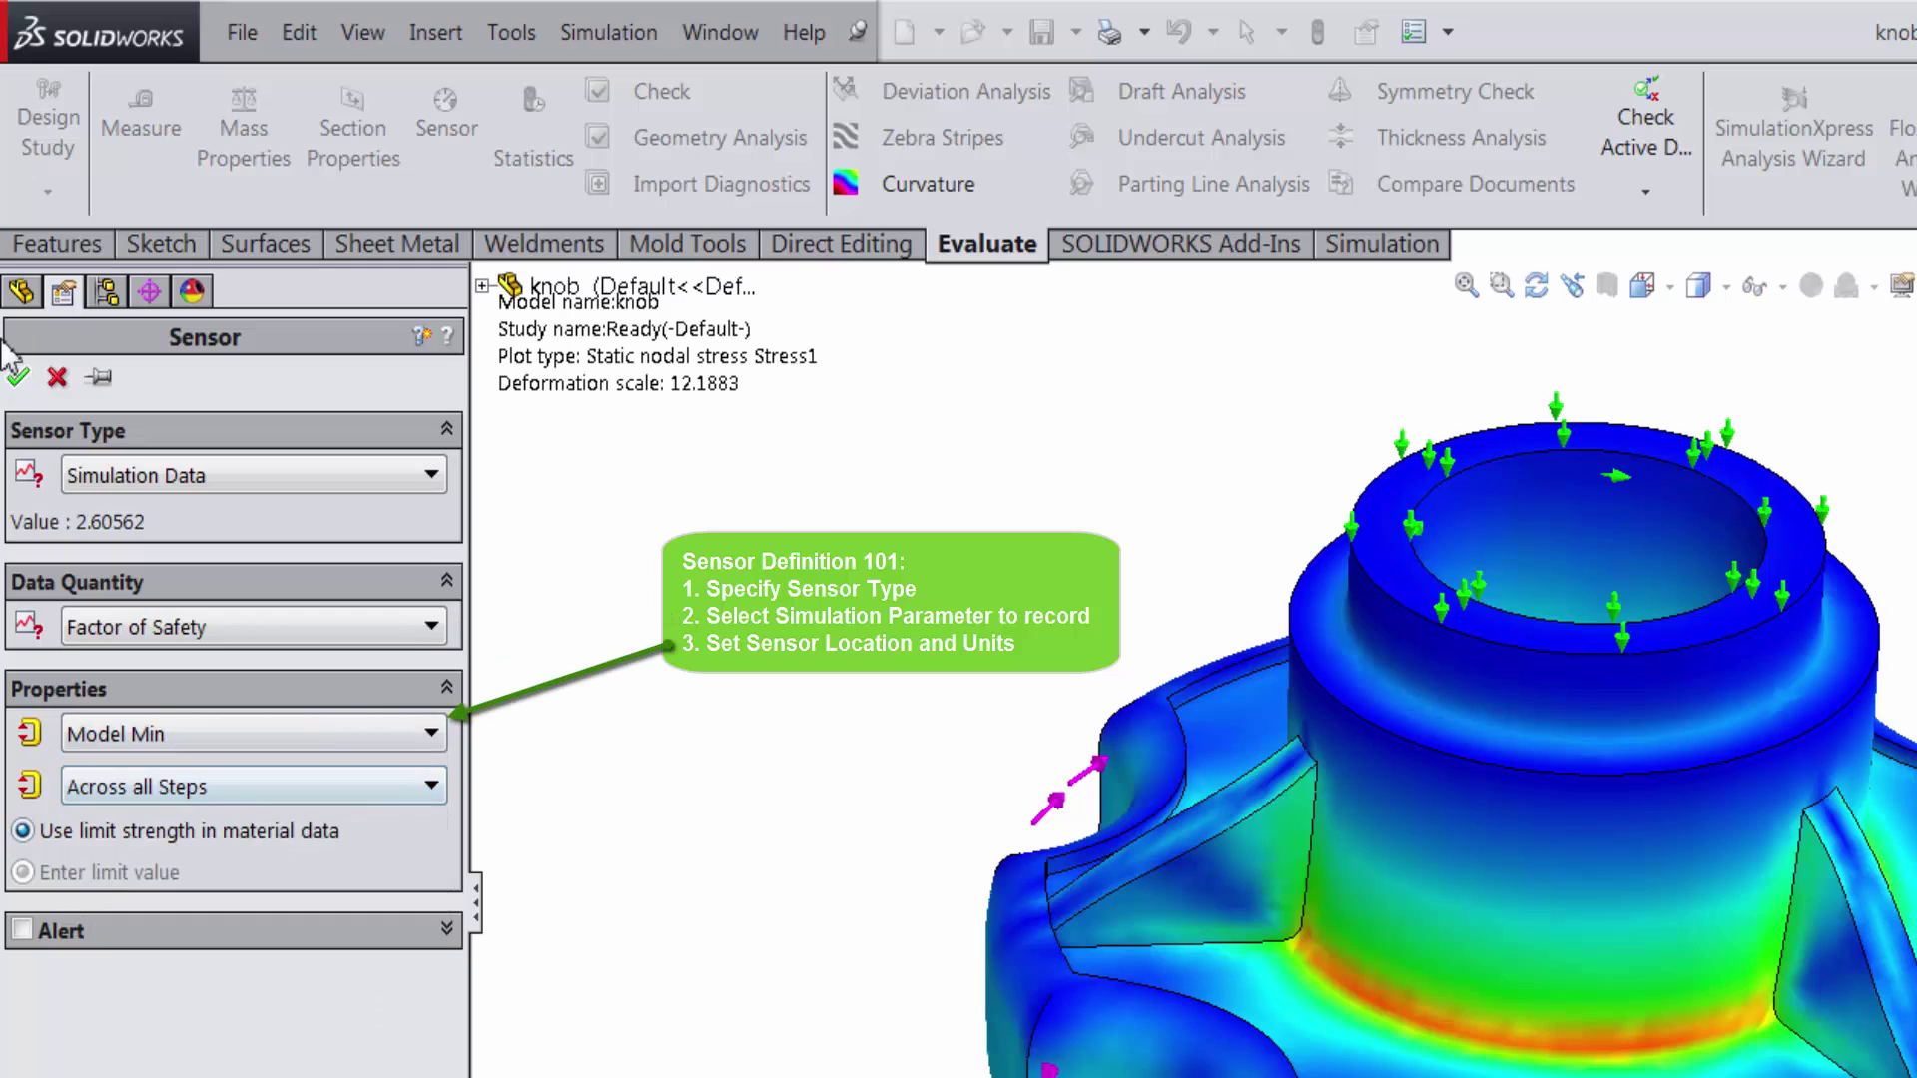
{"action": "left_click", "coordinate": [19, 379]}
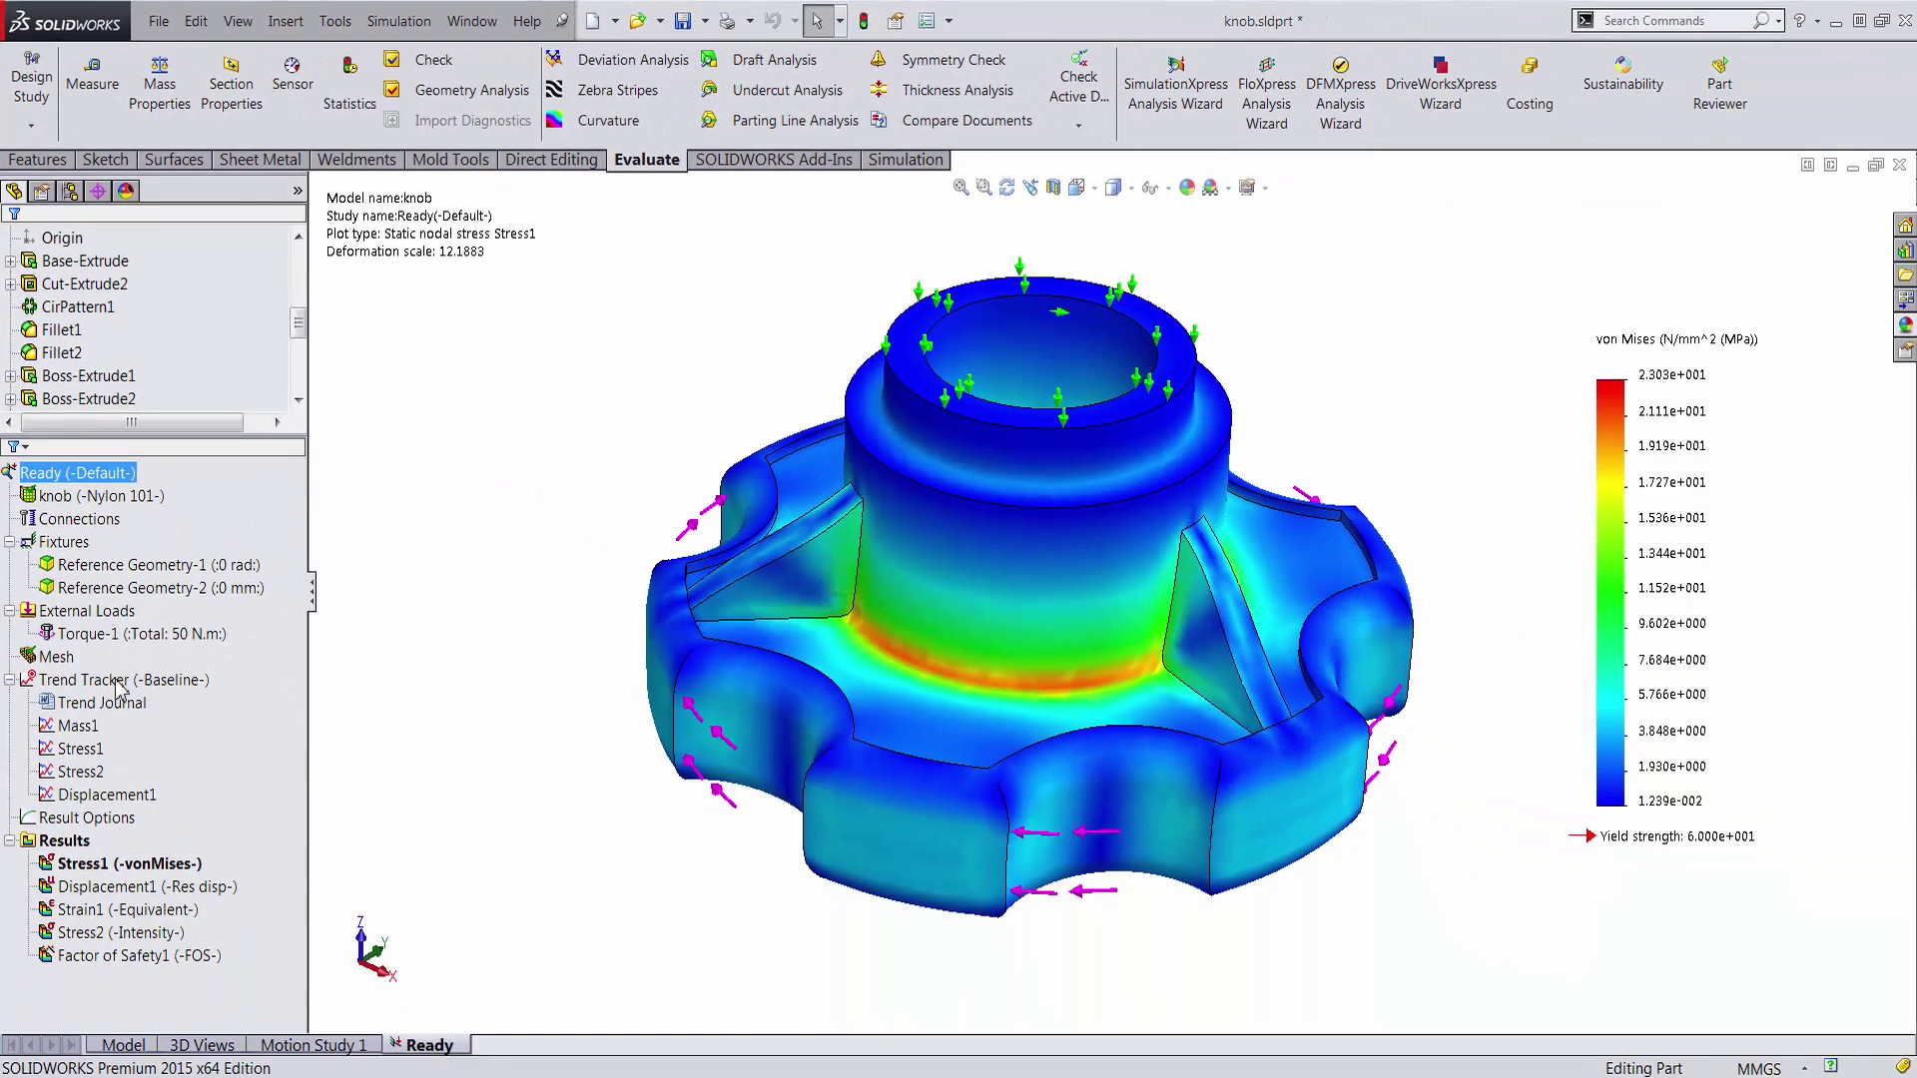
Step: Add a tracked data graph for Minimum Factor of Safety1 to the Trend Tracker and view it
{"action": "right_click", "coordinate": [120, 682]}
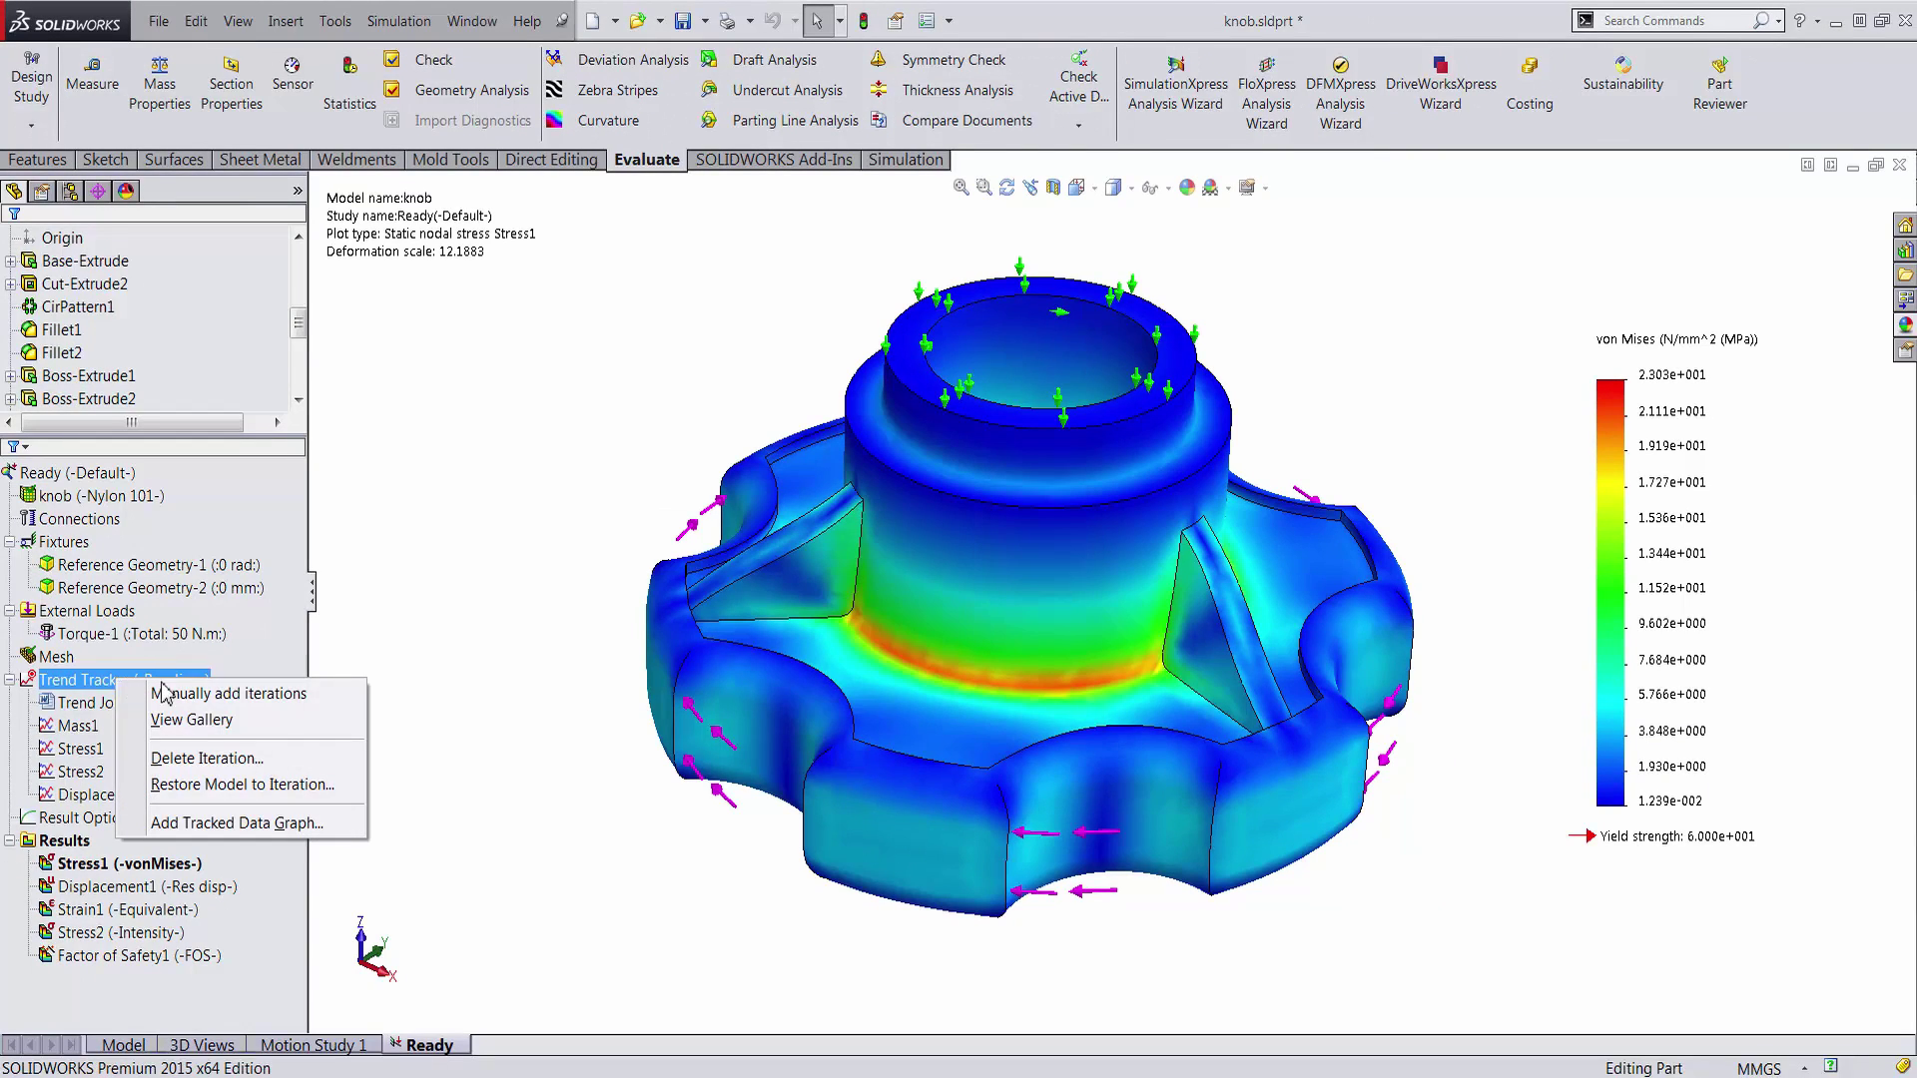
{"action": "left_click", "coordinate": [305, 825]}
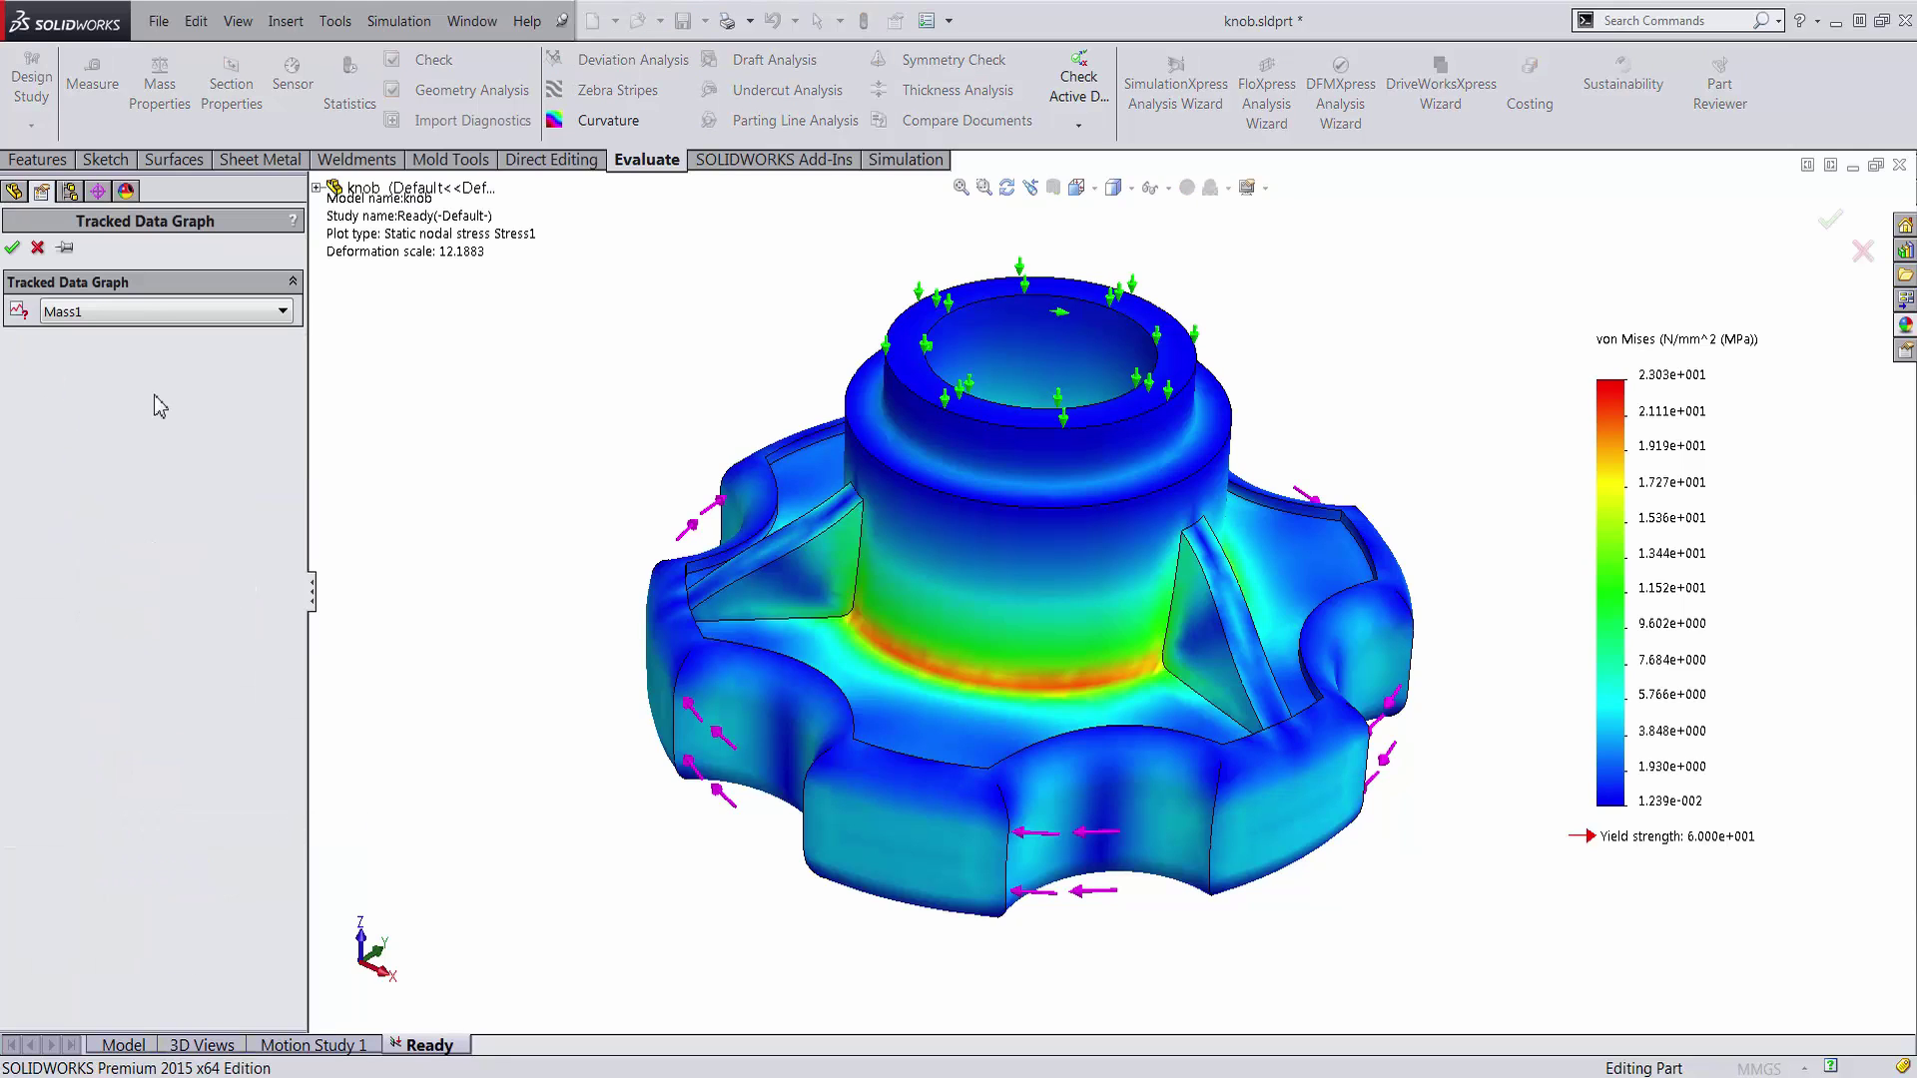
{"action": "left_click", "coordinate": [168, 314]}
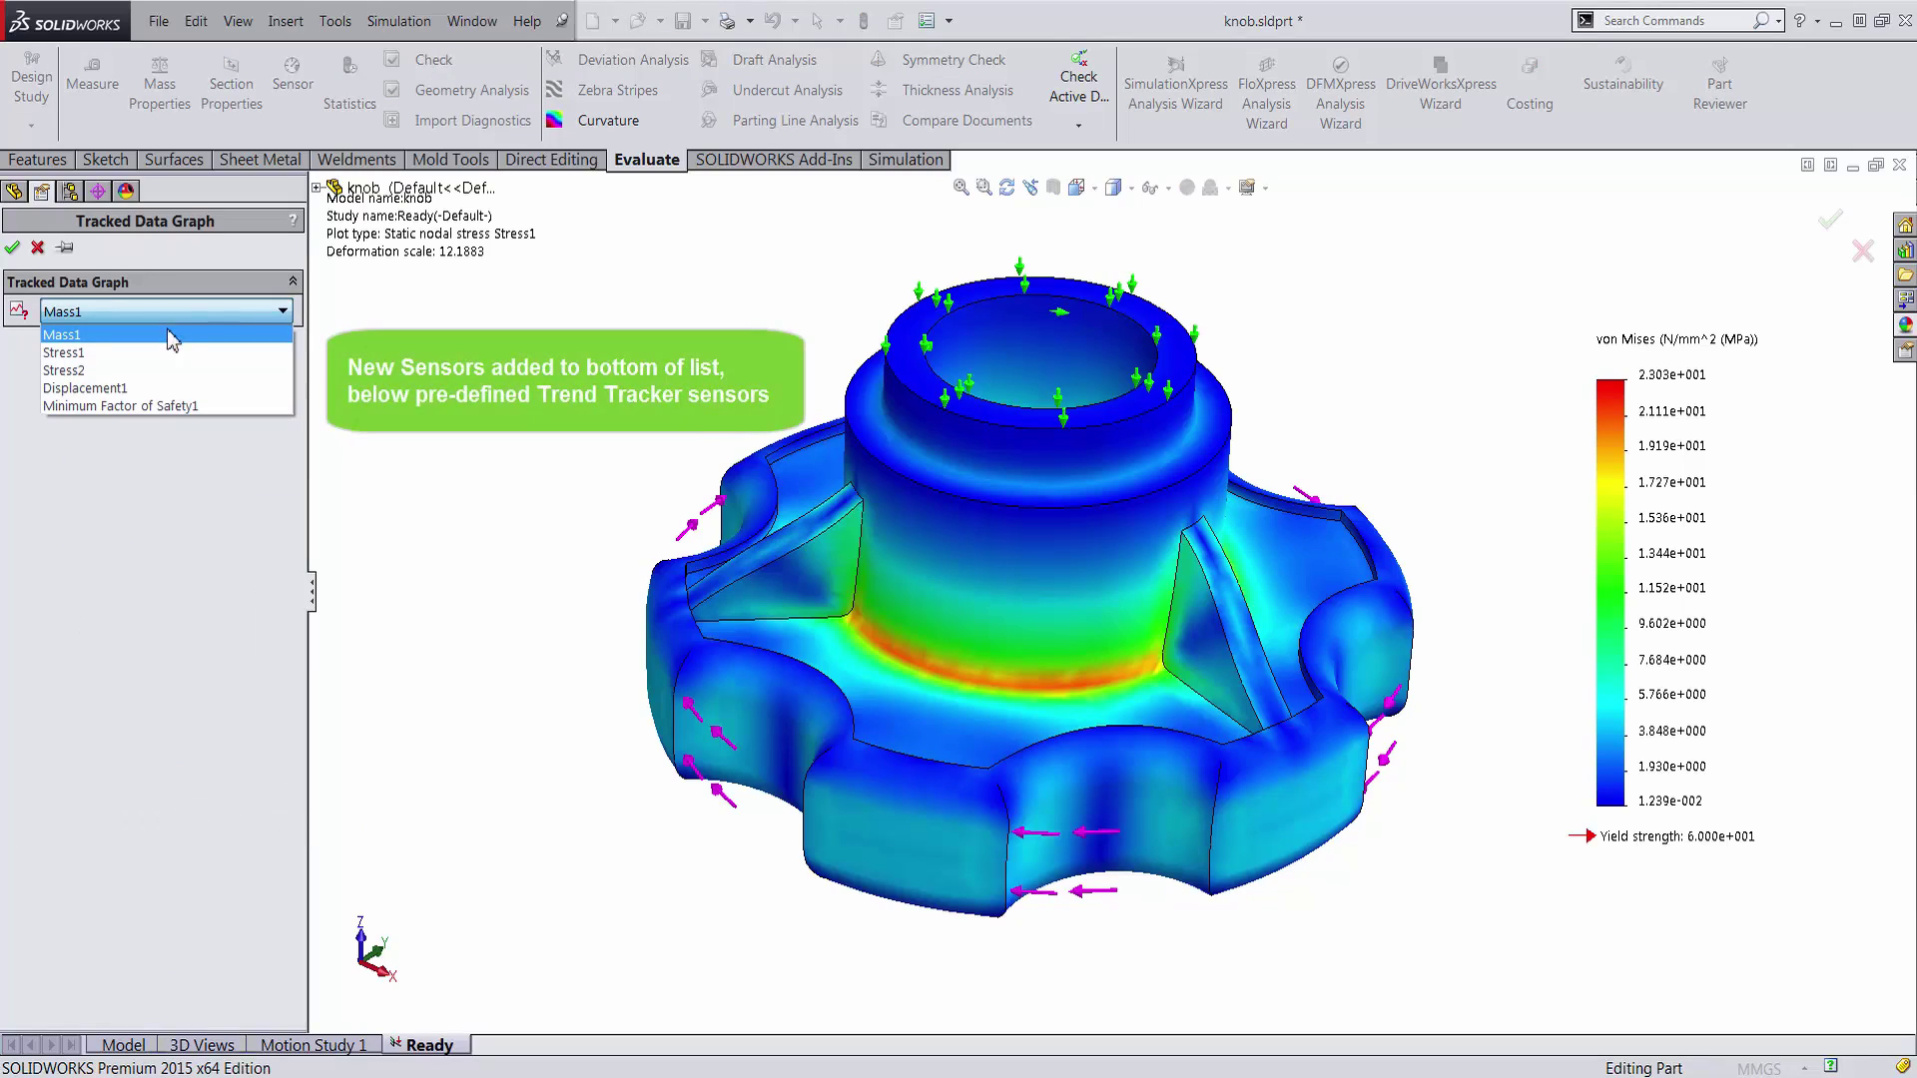
{"action": "left_click", "coordinate": [236, 418]}
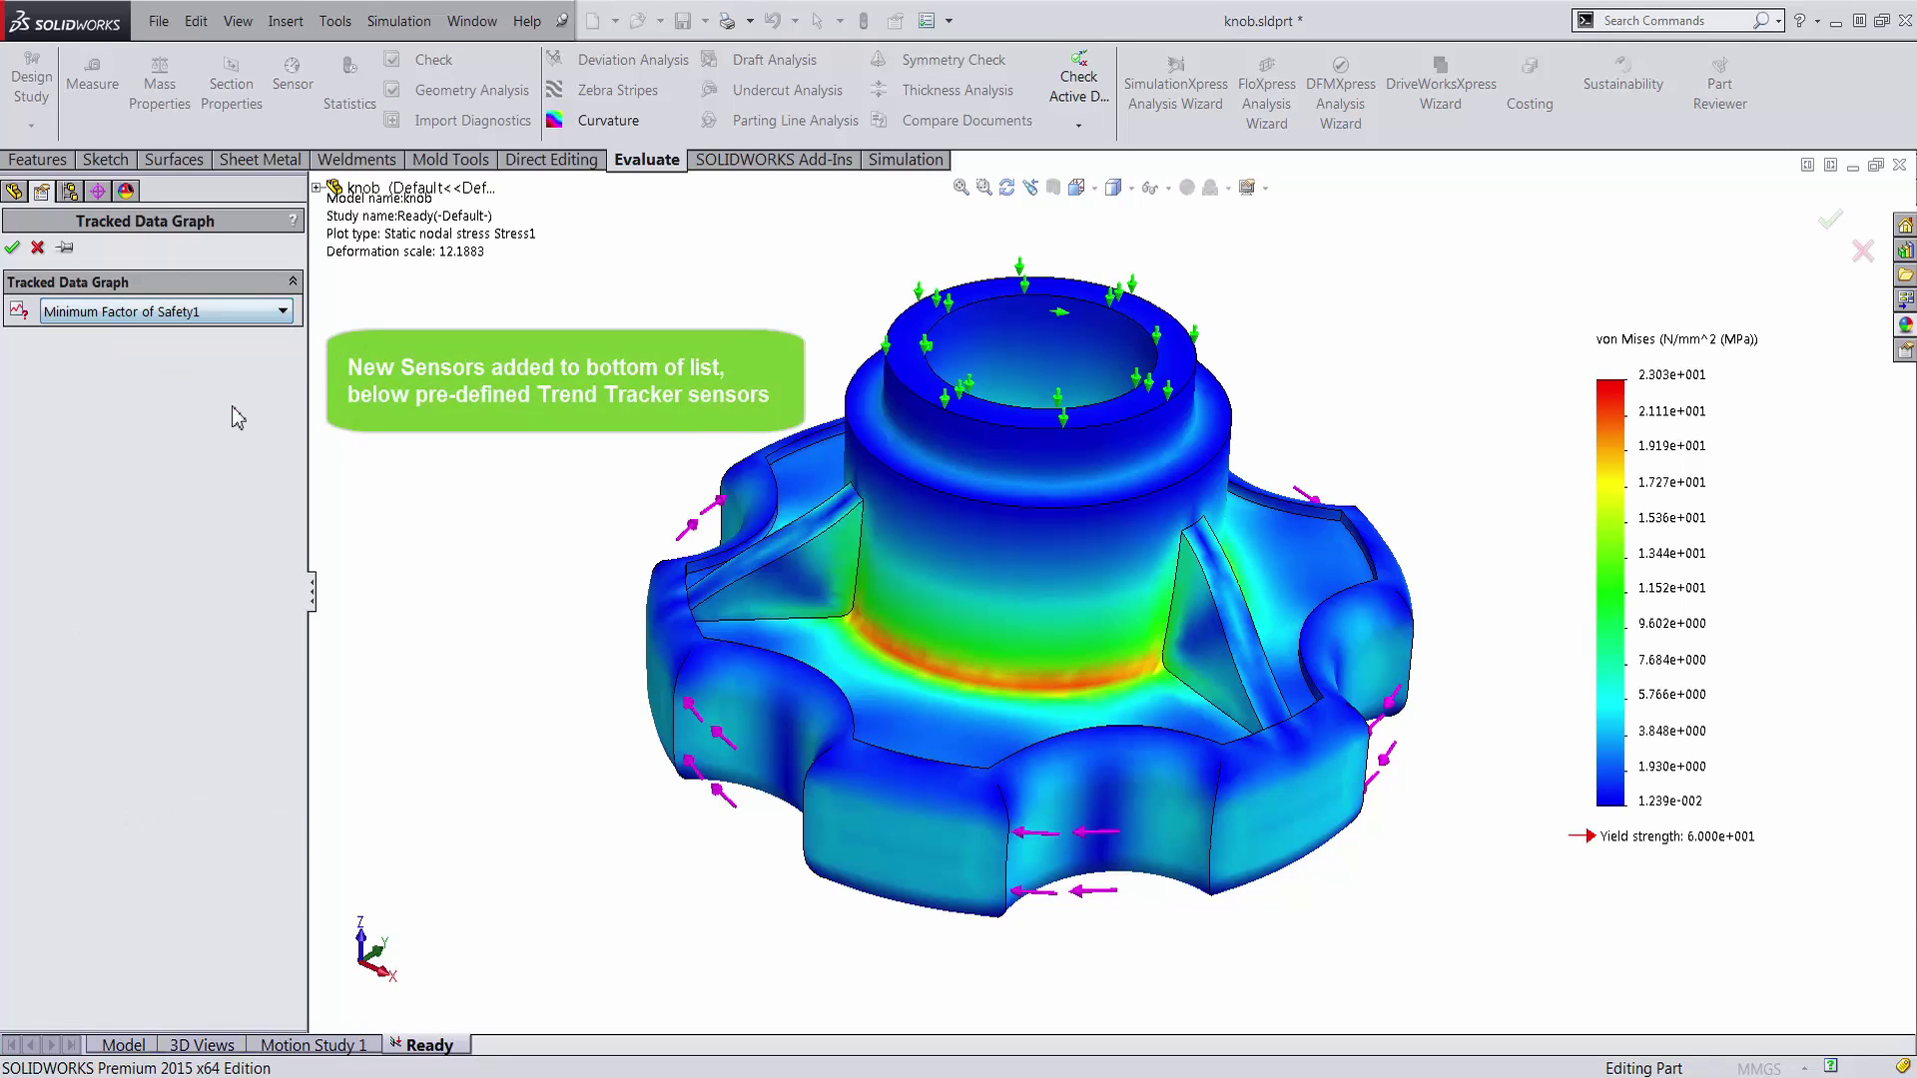
{"action": "left_click", "coordinate": [13, 248]}
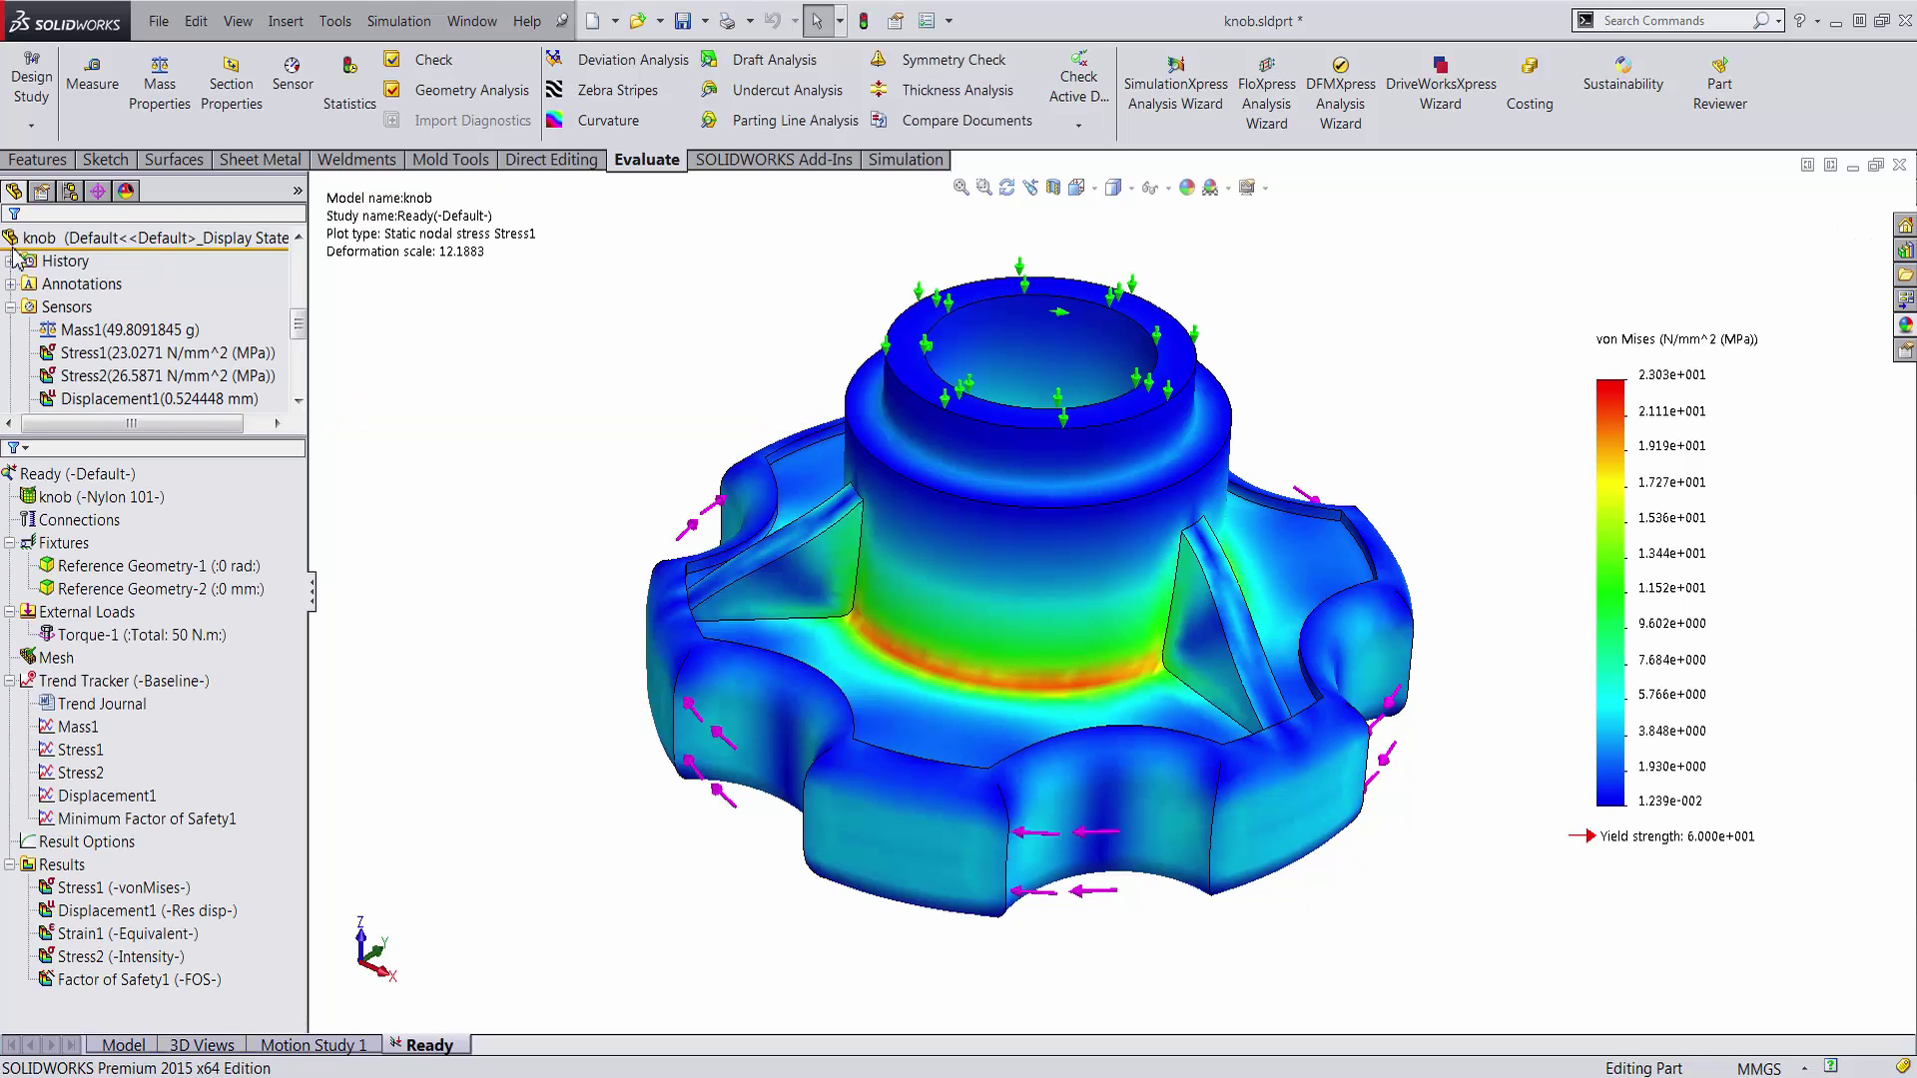
{"action": "double_click", "coordinate": [180, 818]}
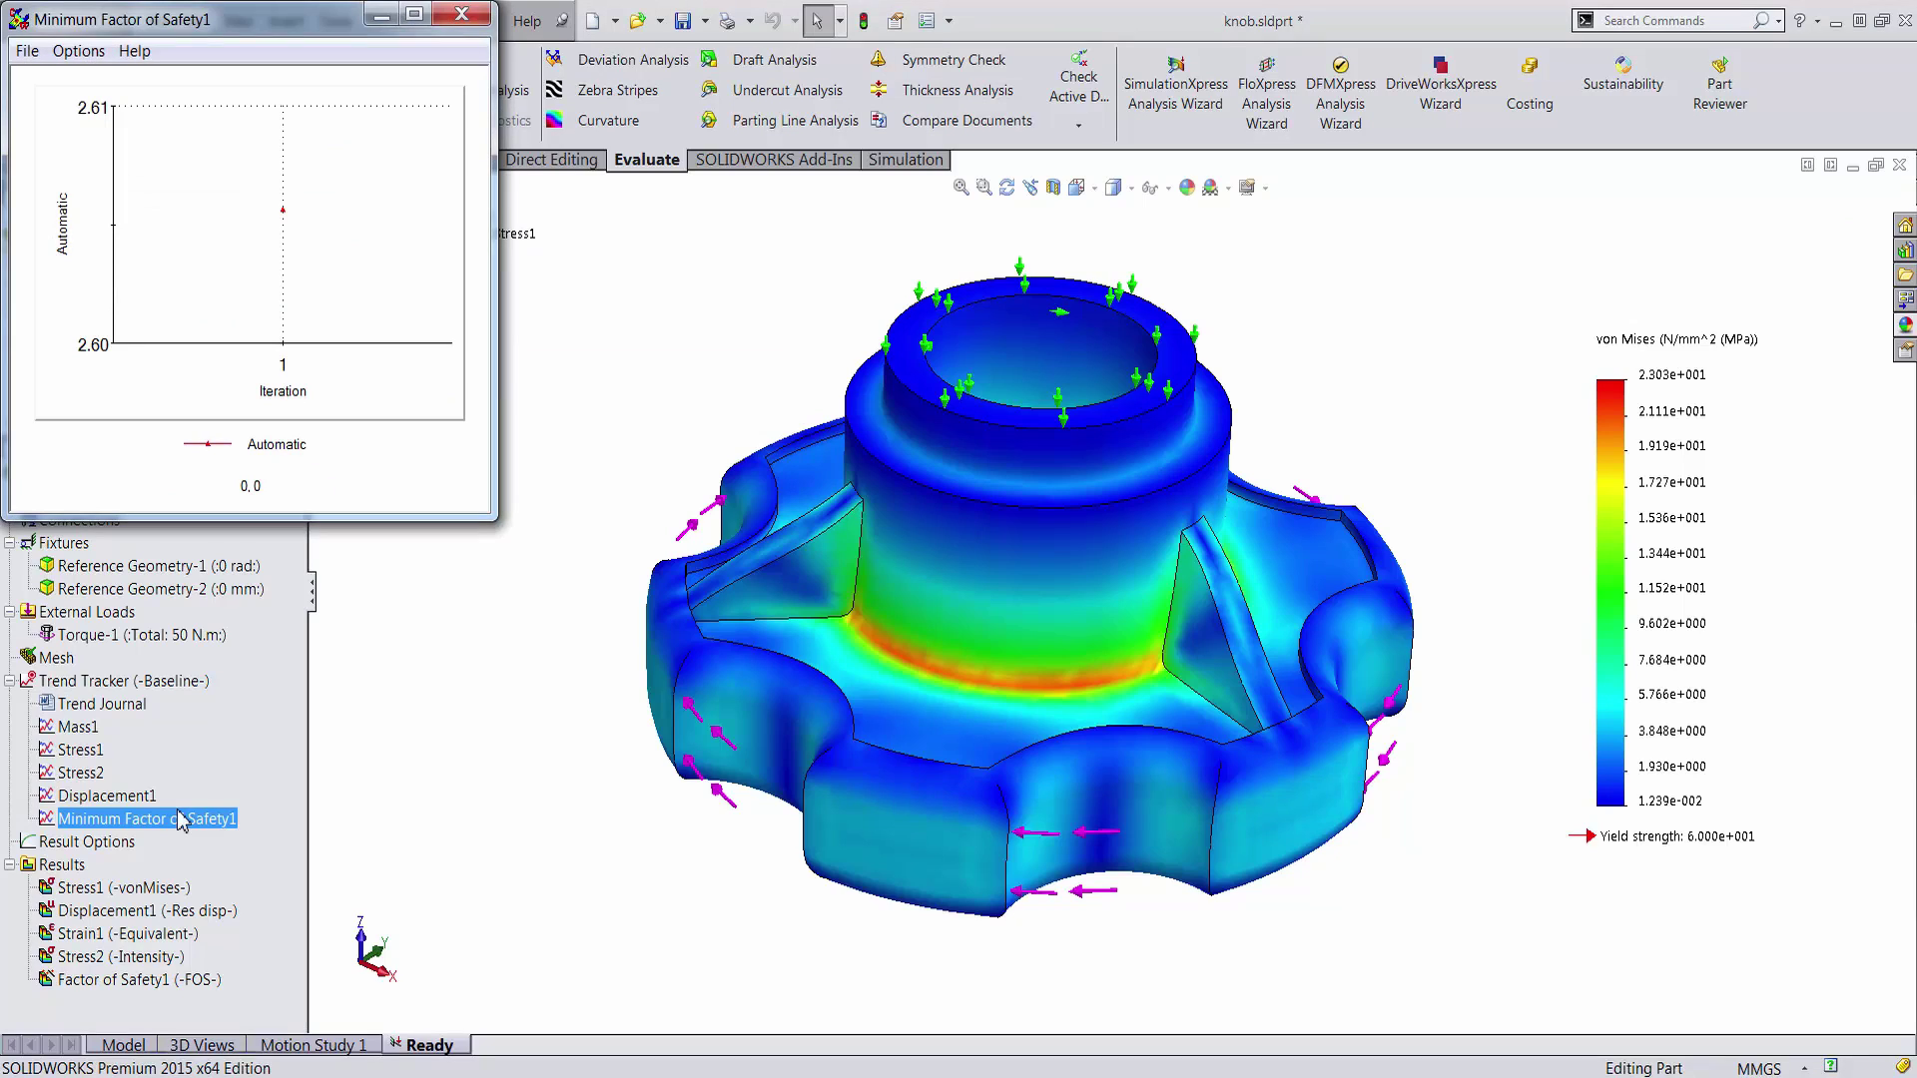
{"action": "left_click", "coordinate": [462, 15]}
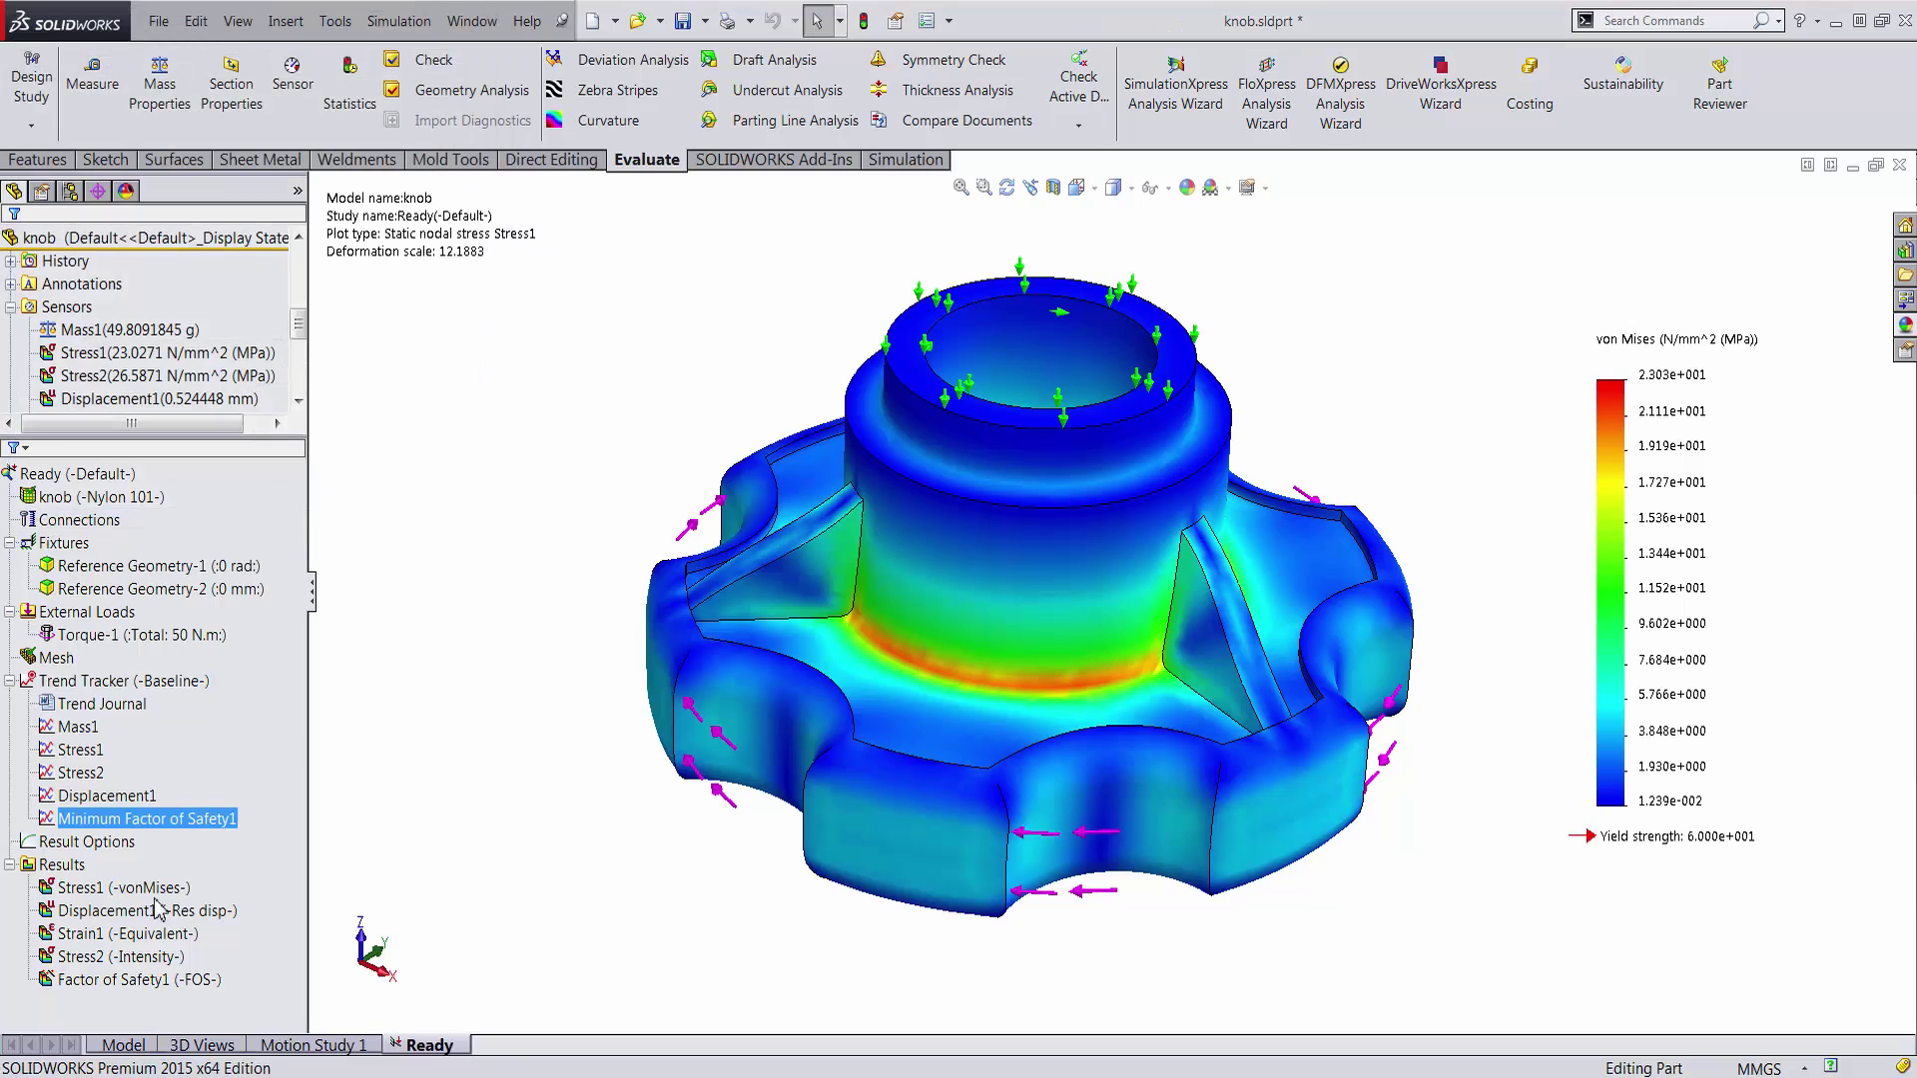
Step: Hide the Stress1 plot and set the Rib4 thickness to 1.5 mm
{"action": "right_click", "coordinate": [141, 889]}
{"action": "left_click", "coordinate": [204, 705]}
{"action": "right_click", "coordinate": [144, 889]}
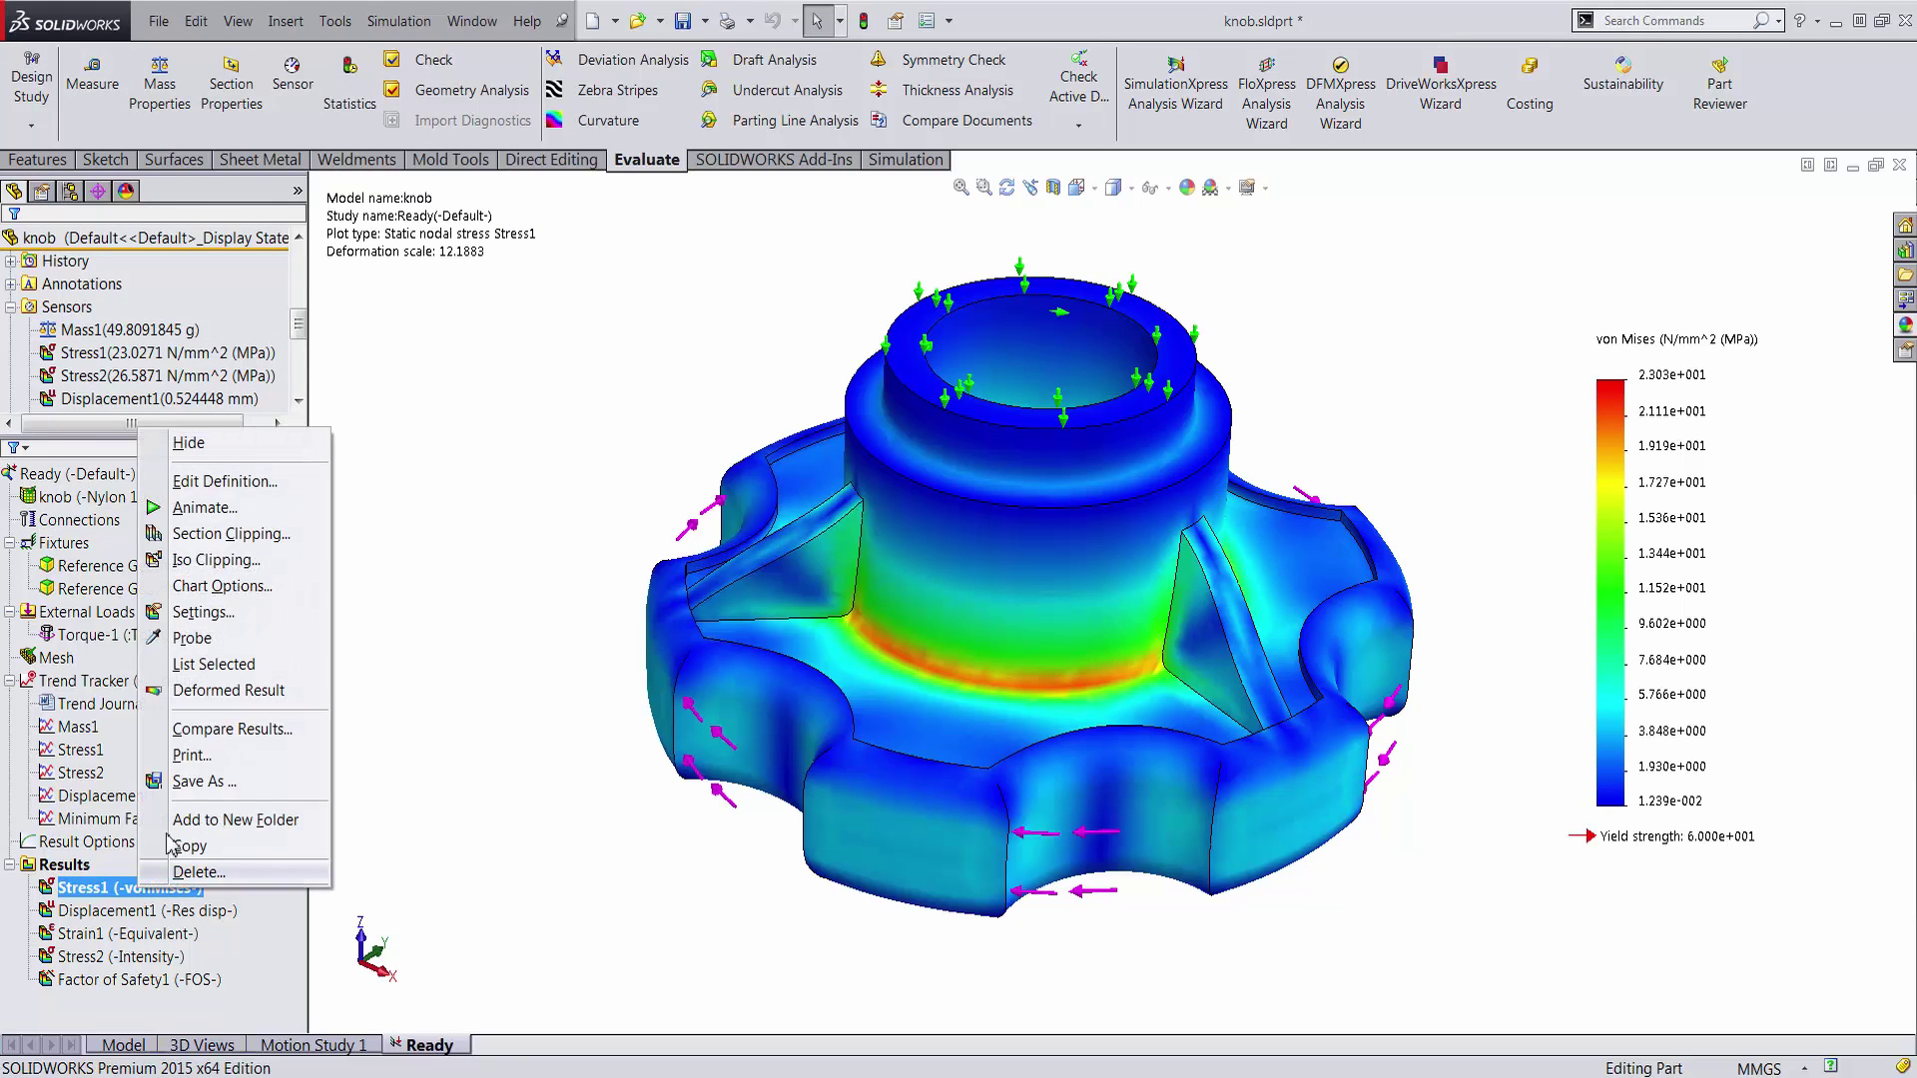
{"action": "left_click", "coordinate": [189, 442]}
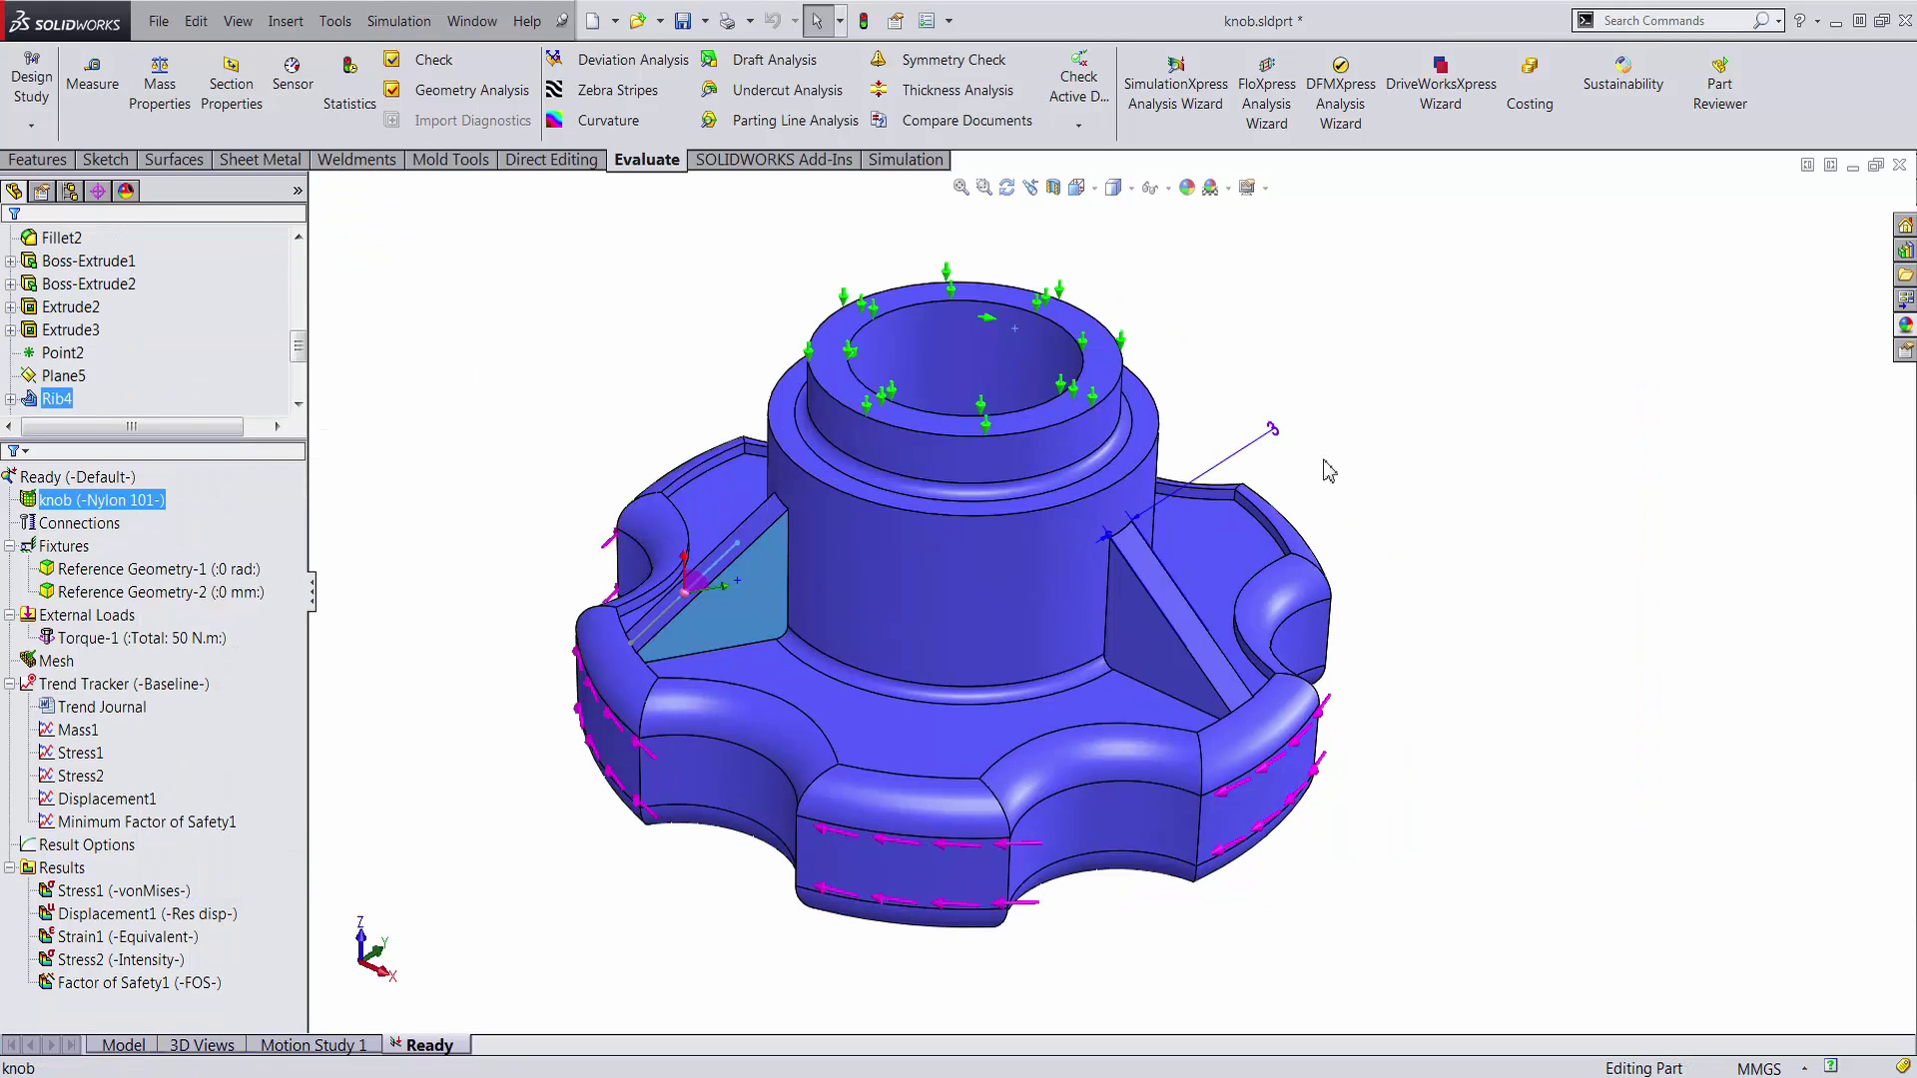
{"action": "double_click", "coordinate": [1279, 429]}
{"action": "type", "text": "1.5"}
{"action": "left_click", "coordinate": [1178, 418]}
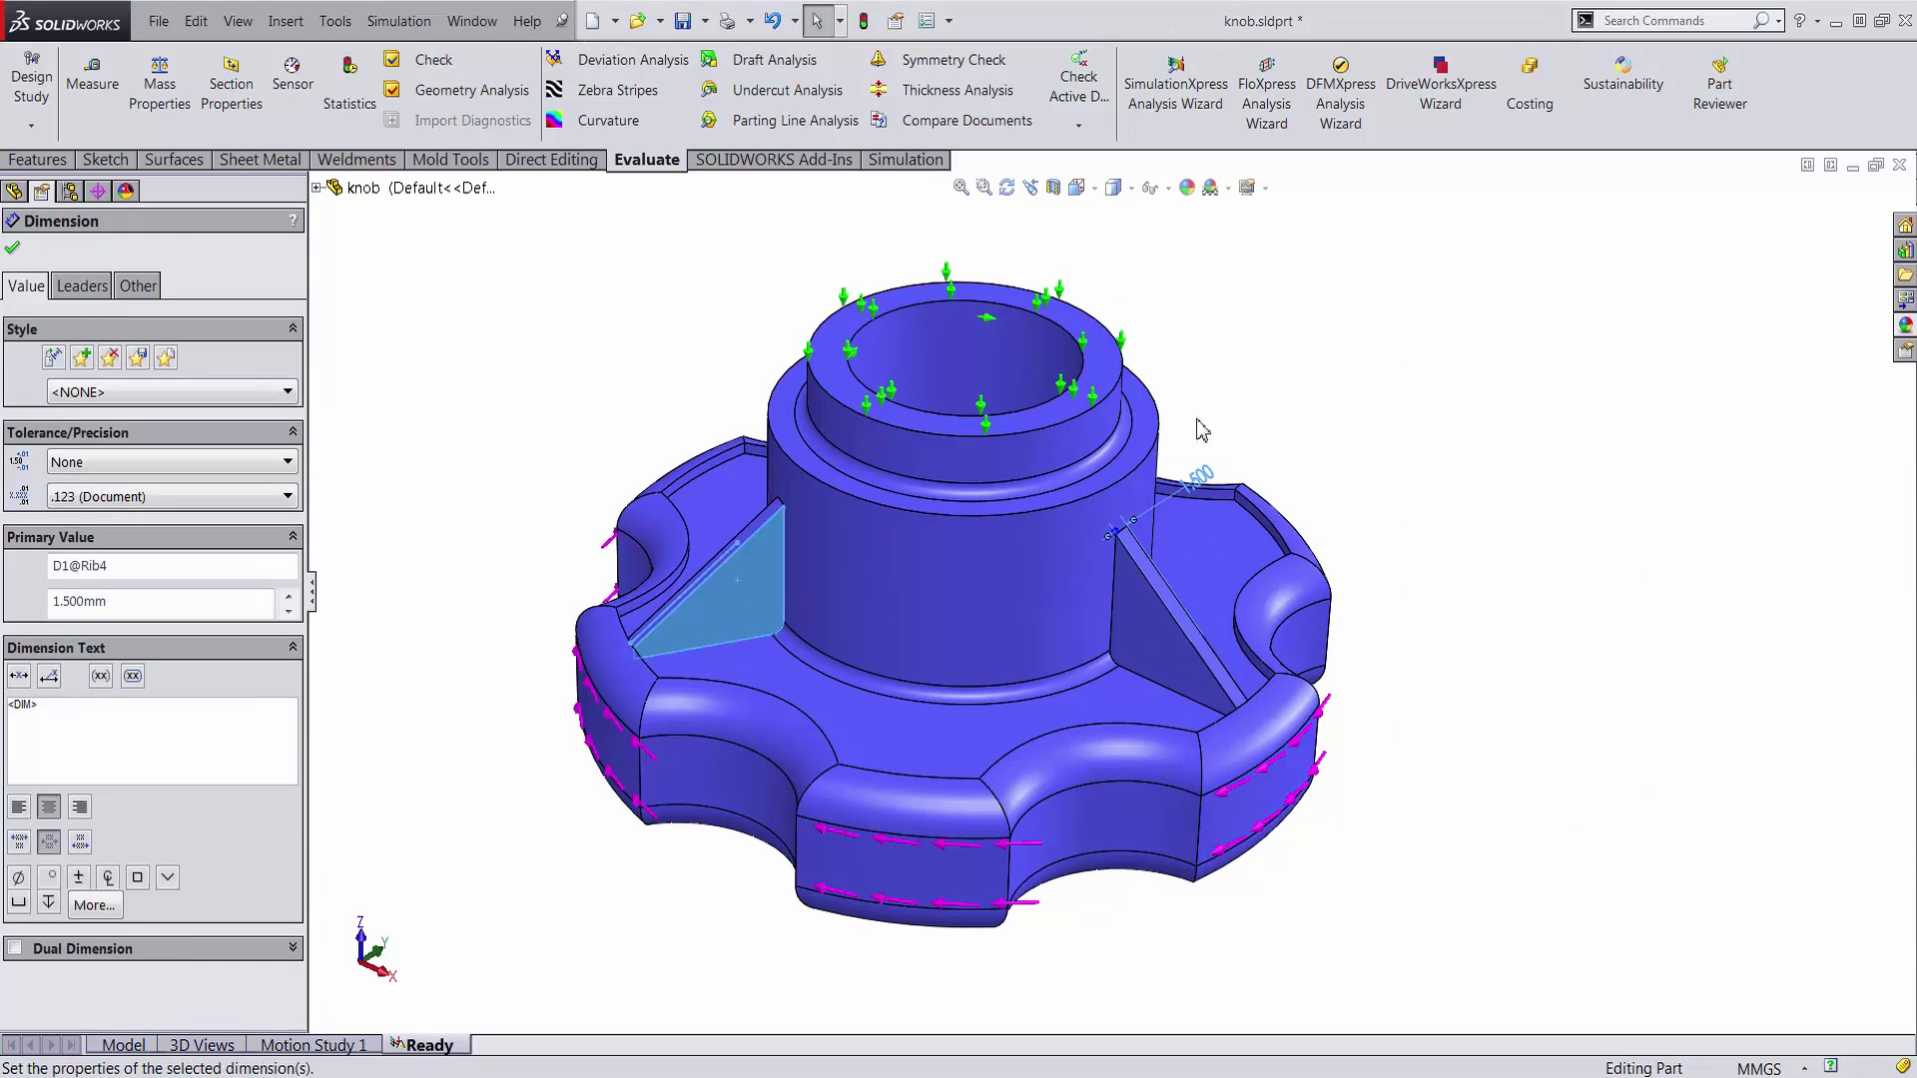
{"action": "left_click", "coordinate": [12, 247]}
Step: Run the Ready study with the 1.5 mm rib and check the Minimum Factor of Safety1 trend graph
{"action": "right_click", "coordinate": [42, 477]}
{"action": "left_click", "coordinate": [90, 486]}
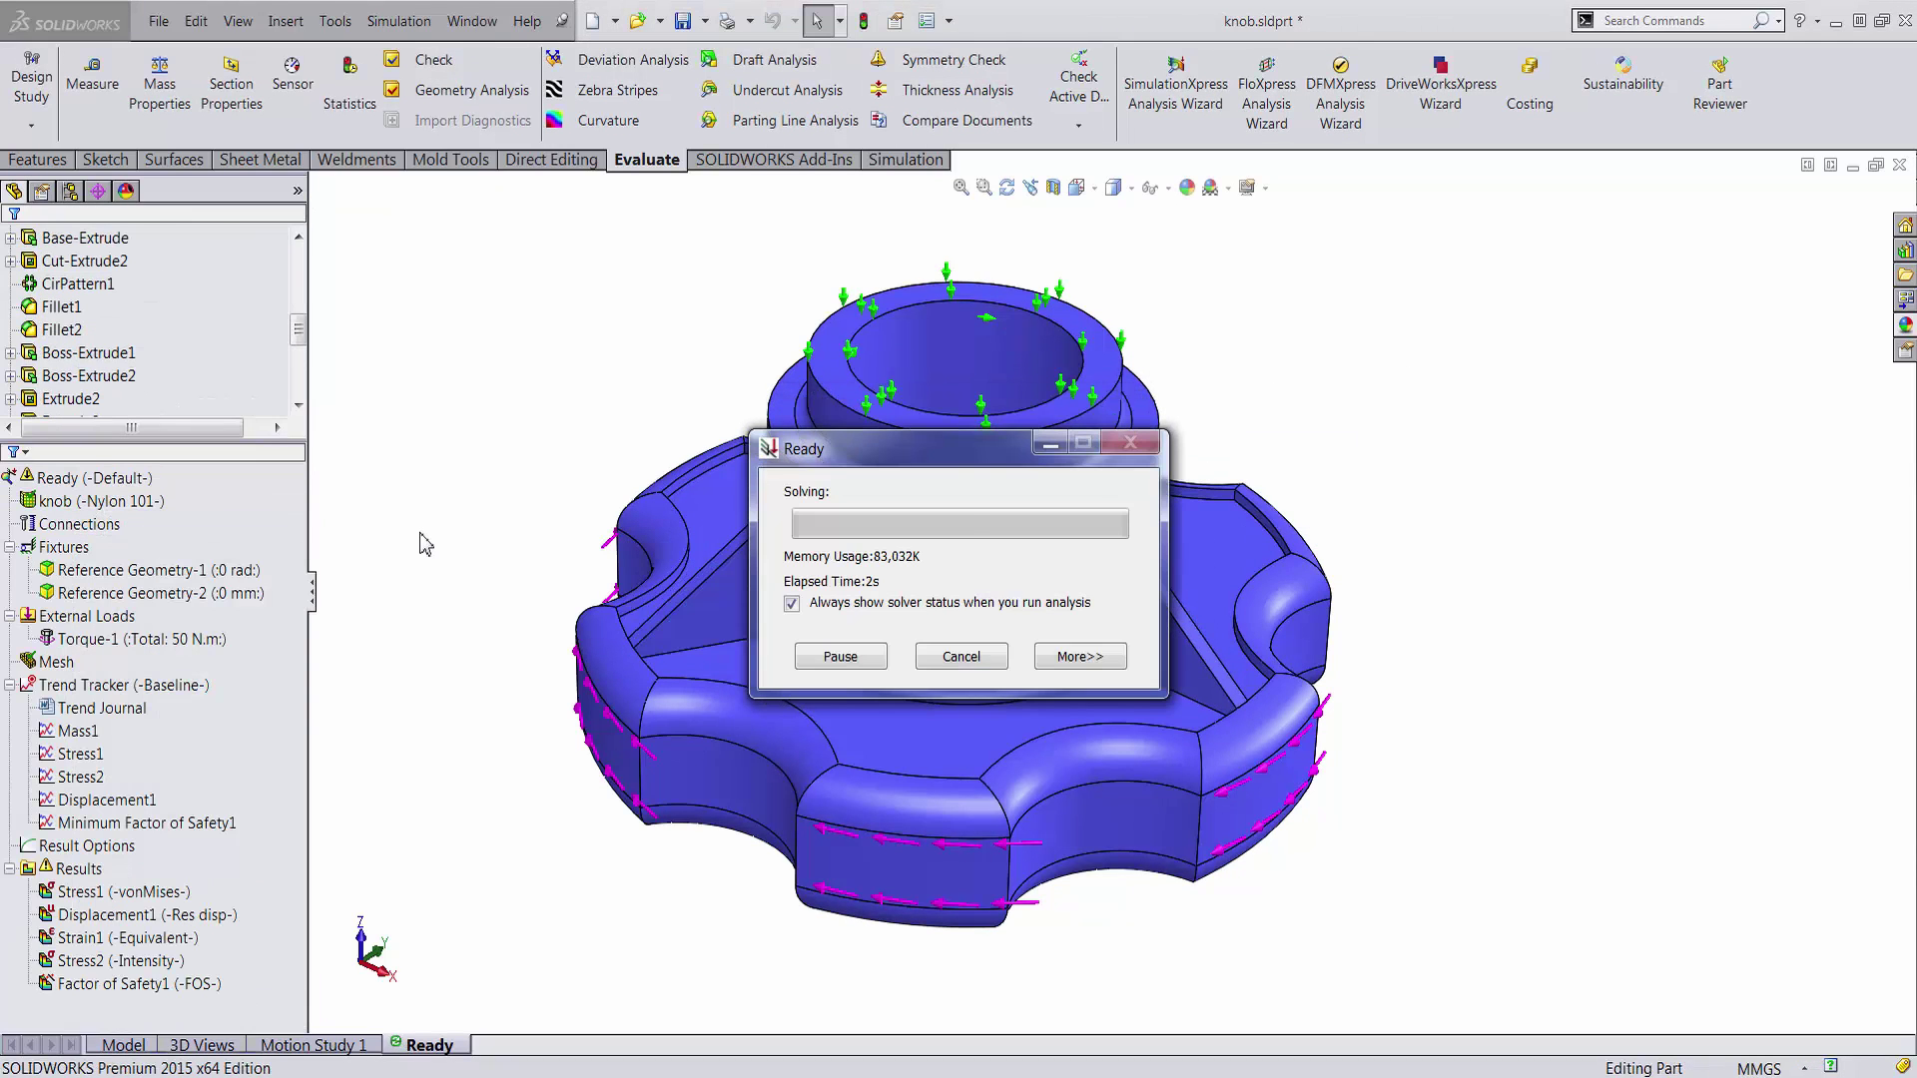
{"action": "left_click", "coordinate": [1042, 567]}
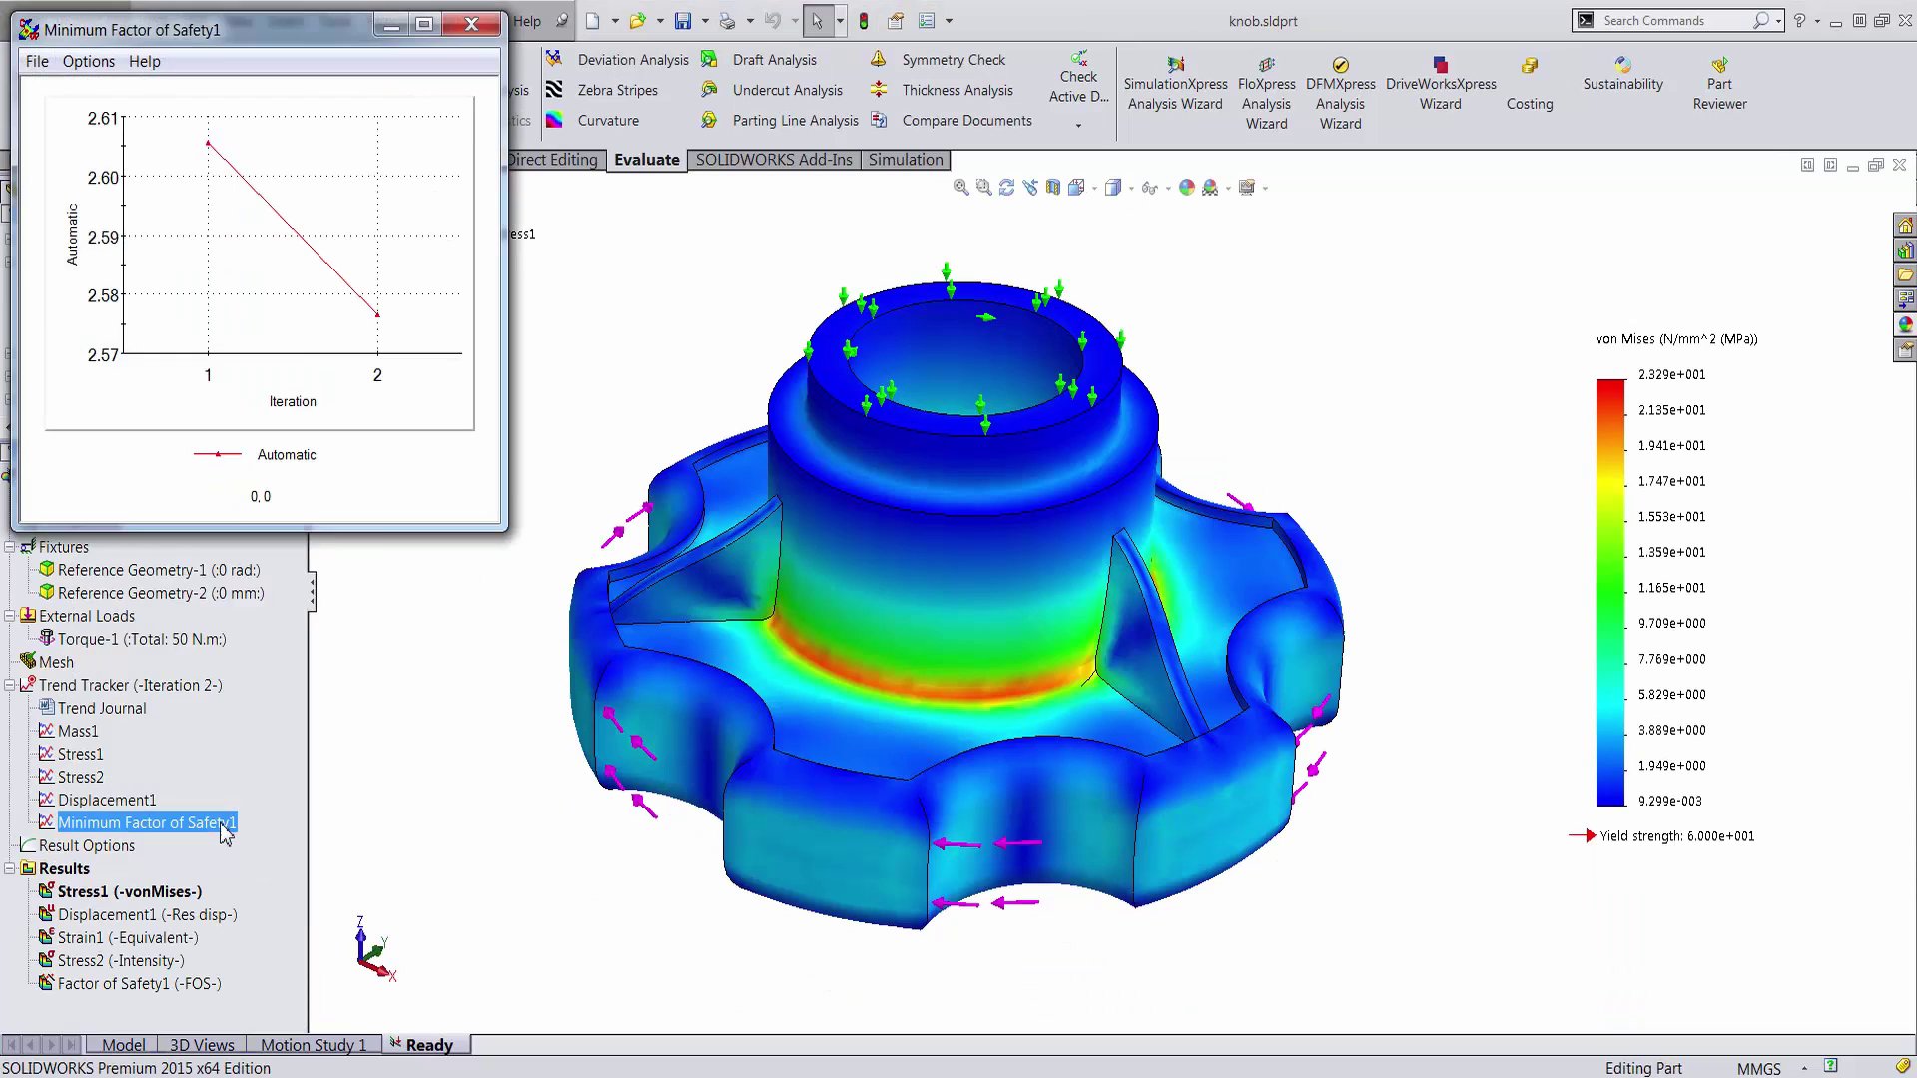
{"action": "left_click", "coordinate": [504, 17]}
Step: Hide the Stress1 plot again and reduce the Rib4 thickness to 1 mm
{"action": "right_click", "coordinate": [95, 893]}
{"action": "left_click", "coordinate": [141, 443]}
{"action": "double_click", "coordinate": [748, 607]}
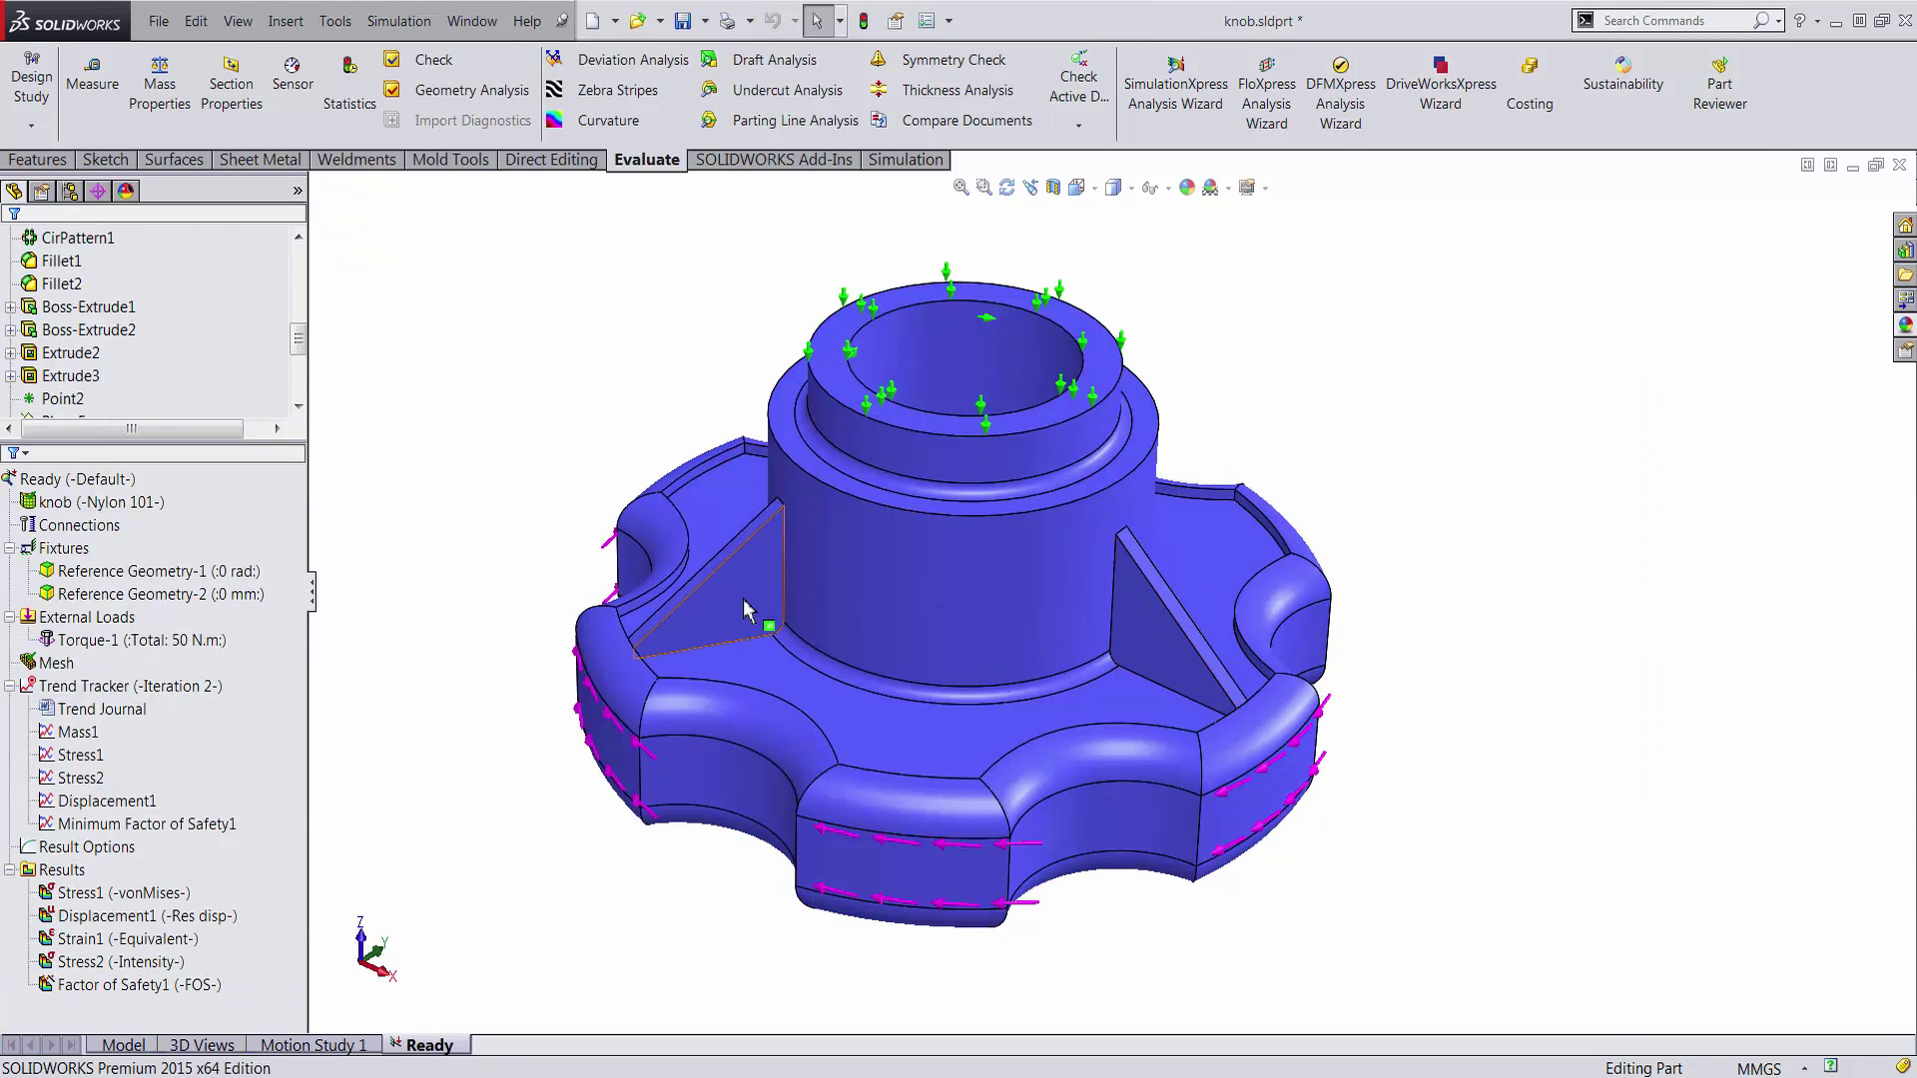
{"action": "double_click", "coordinate": [749, 607]}
{"action": "double_click", "coordinate": [1220, 478]}
{"action": "type", "text": "1"}
{"action": "left_click", "coordinate": [1127, 452]}
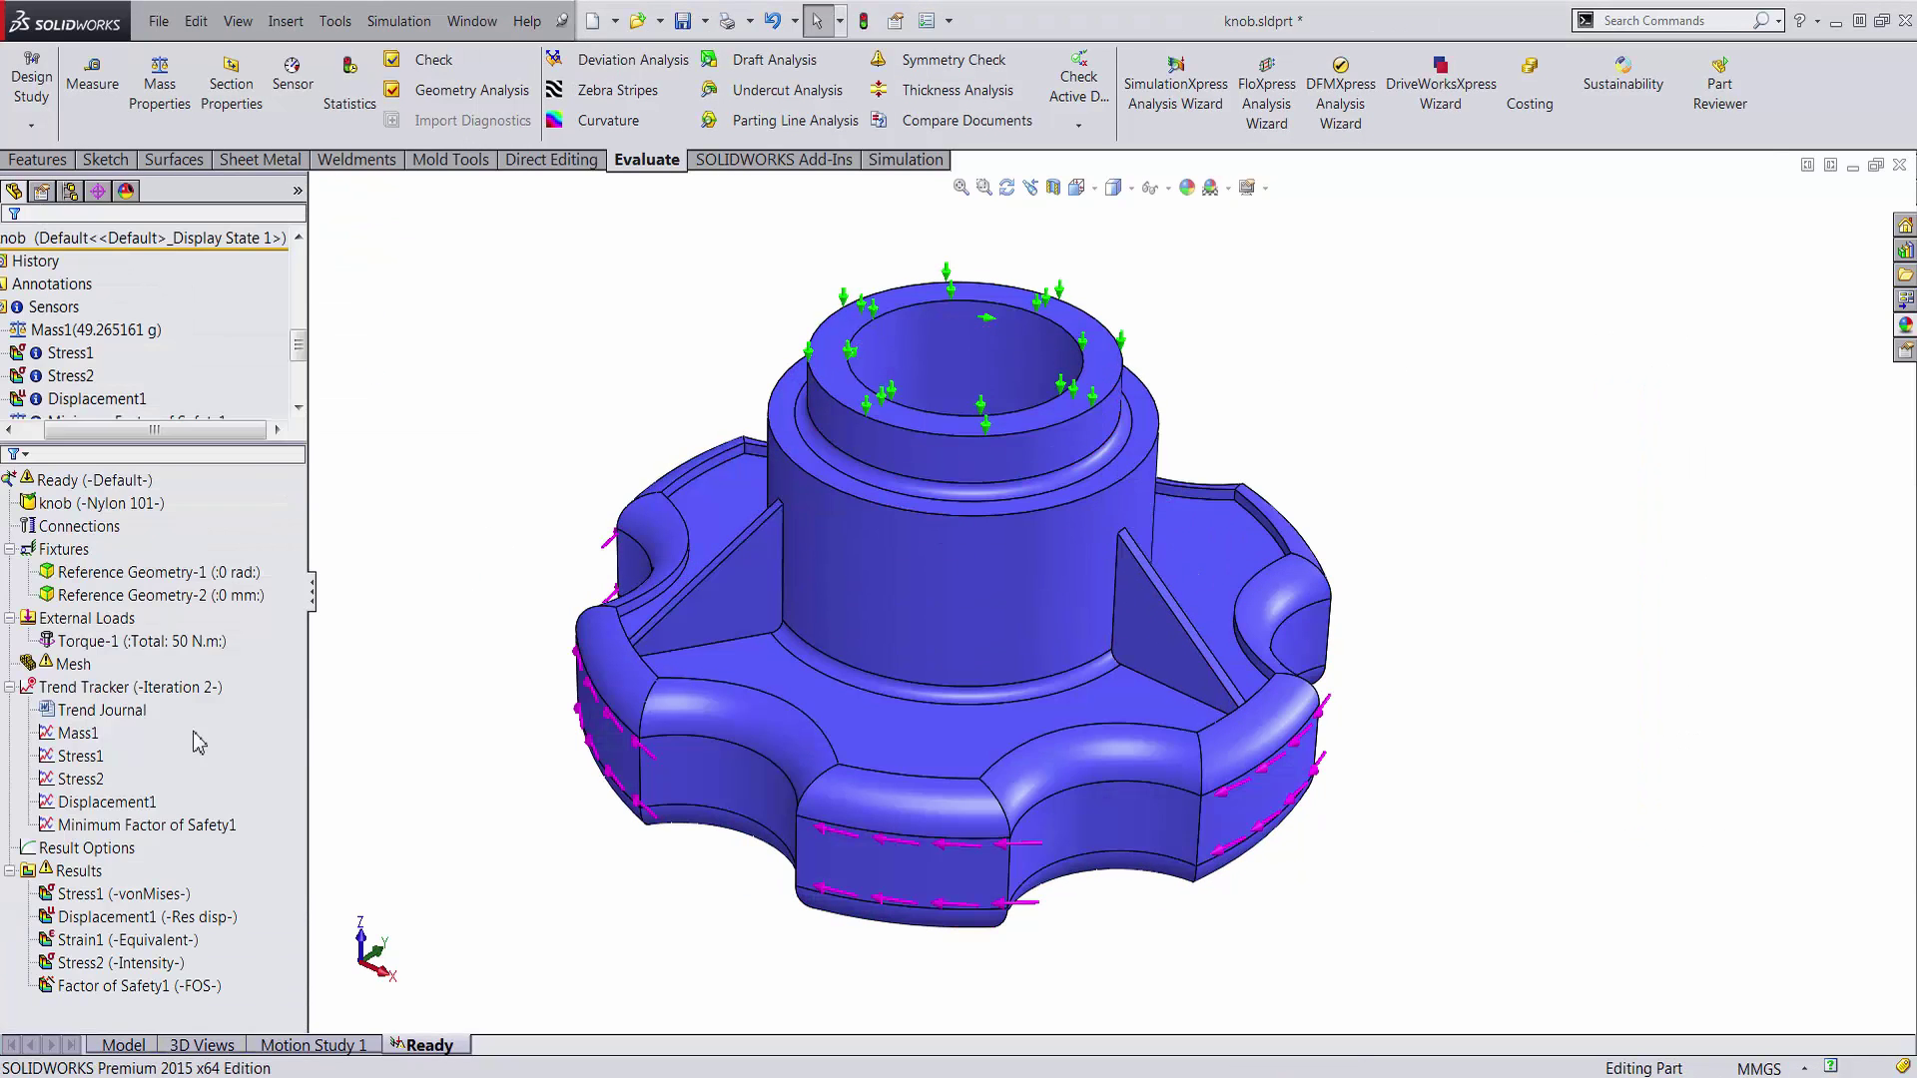
Step: Run the Ready study with the 1 mm rib and check the Minimum Factor of Safety1 trend graph
{"action": "right_click", "coordinate": [94, 480]}
{"action": "left_click", "coordinate": [135, 493]}
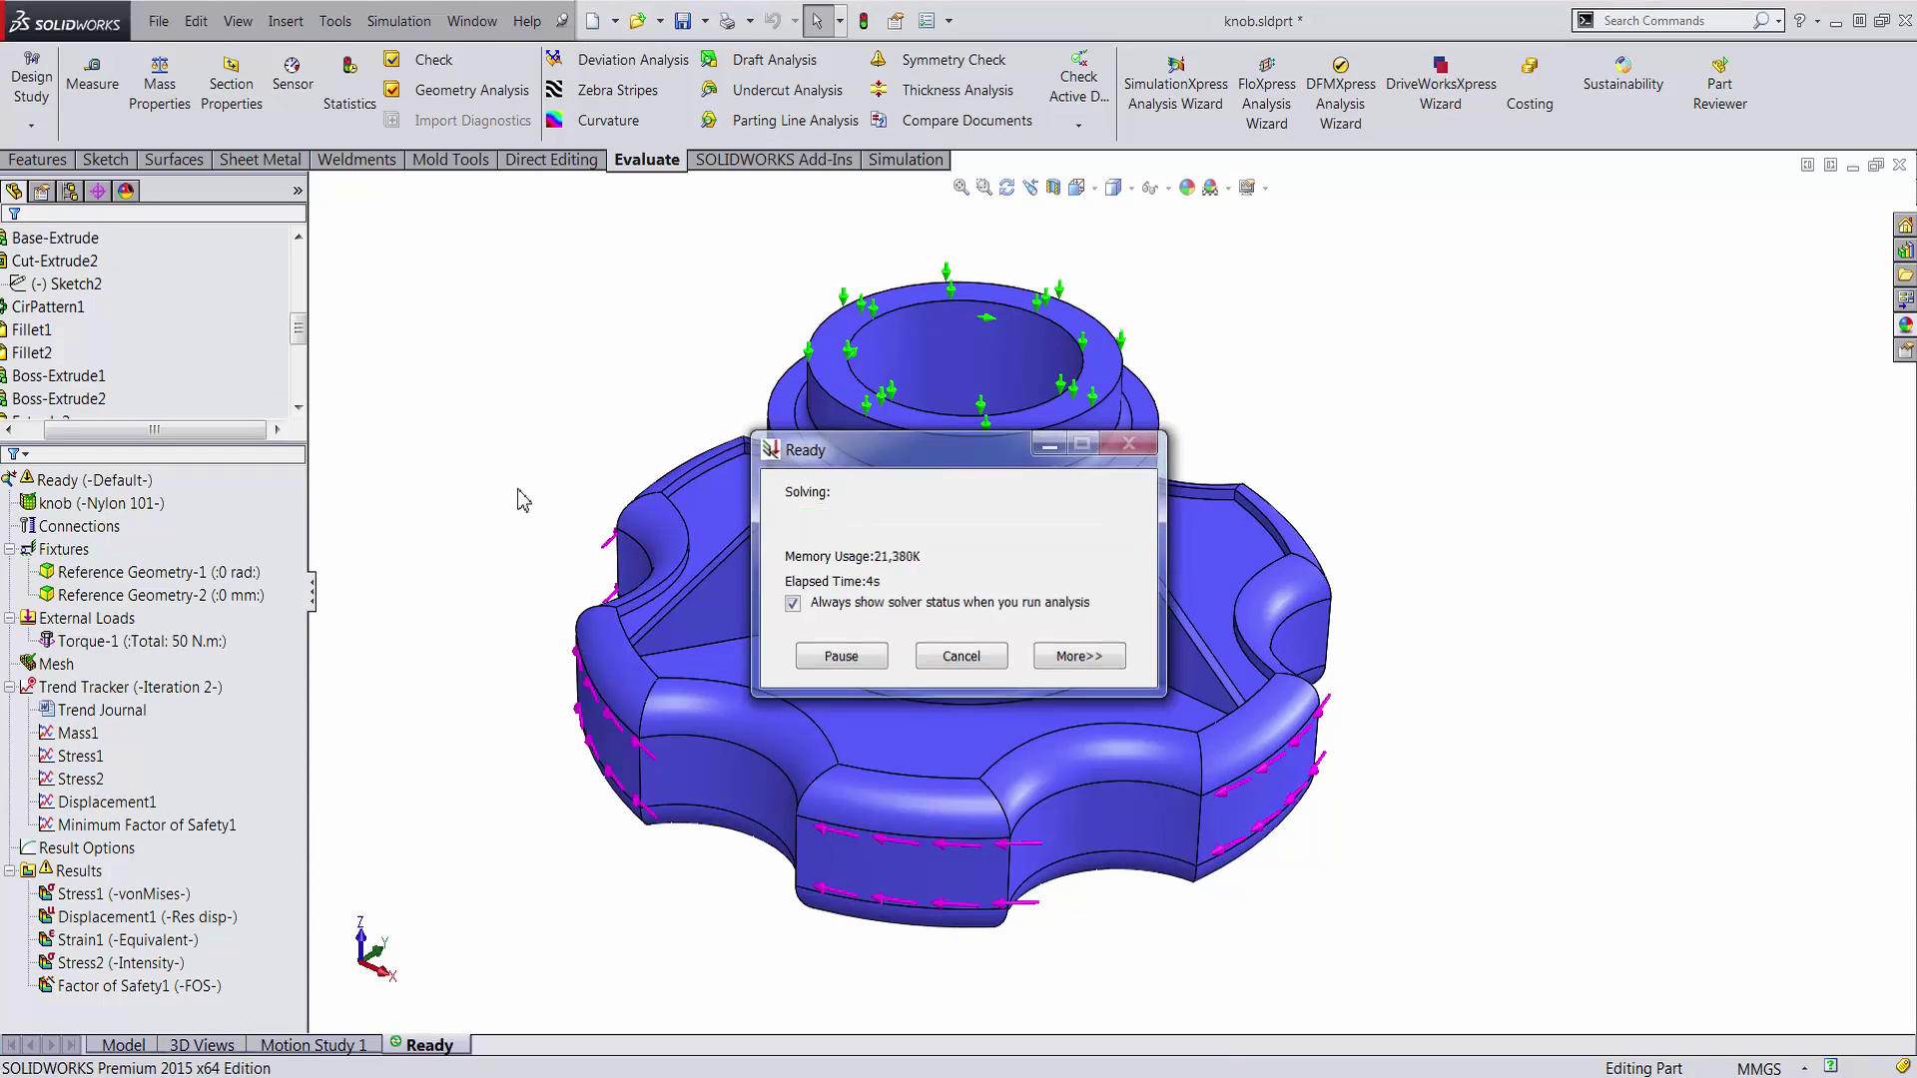
{"action": "double_click", "coordinate": [183, 828]}
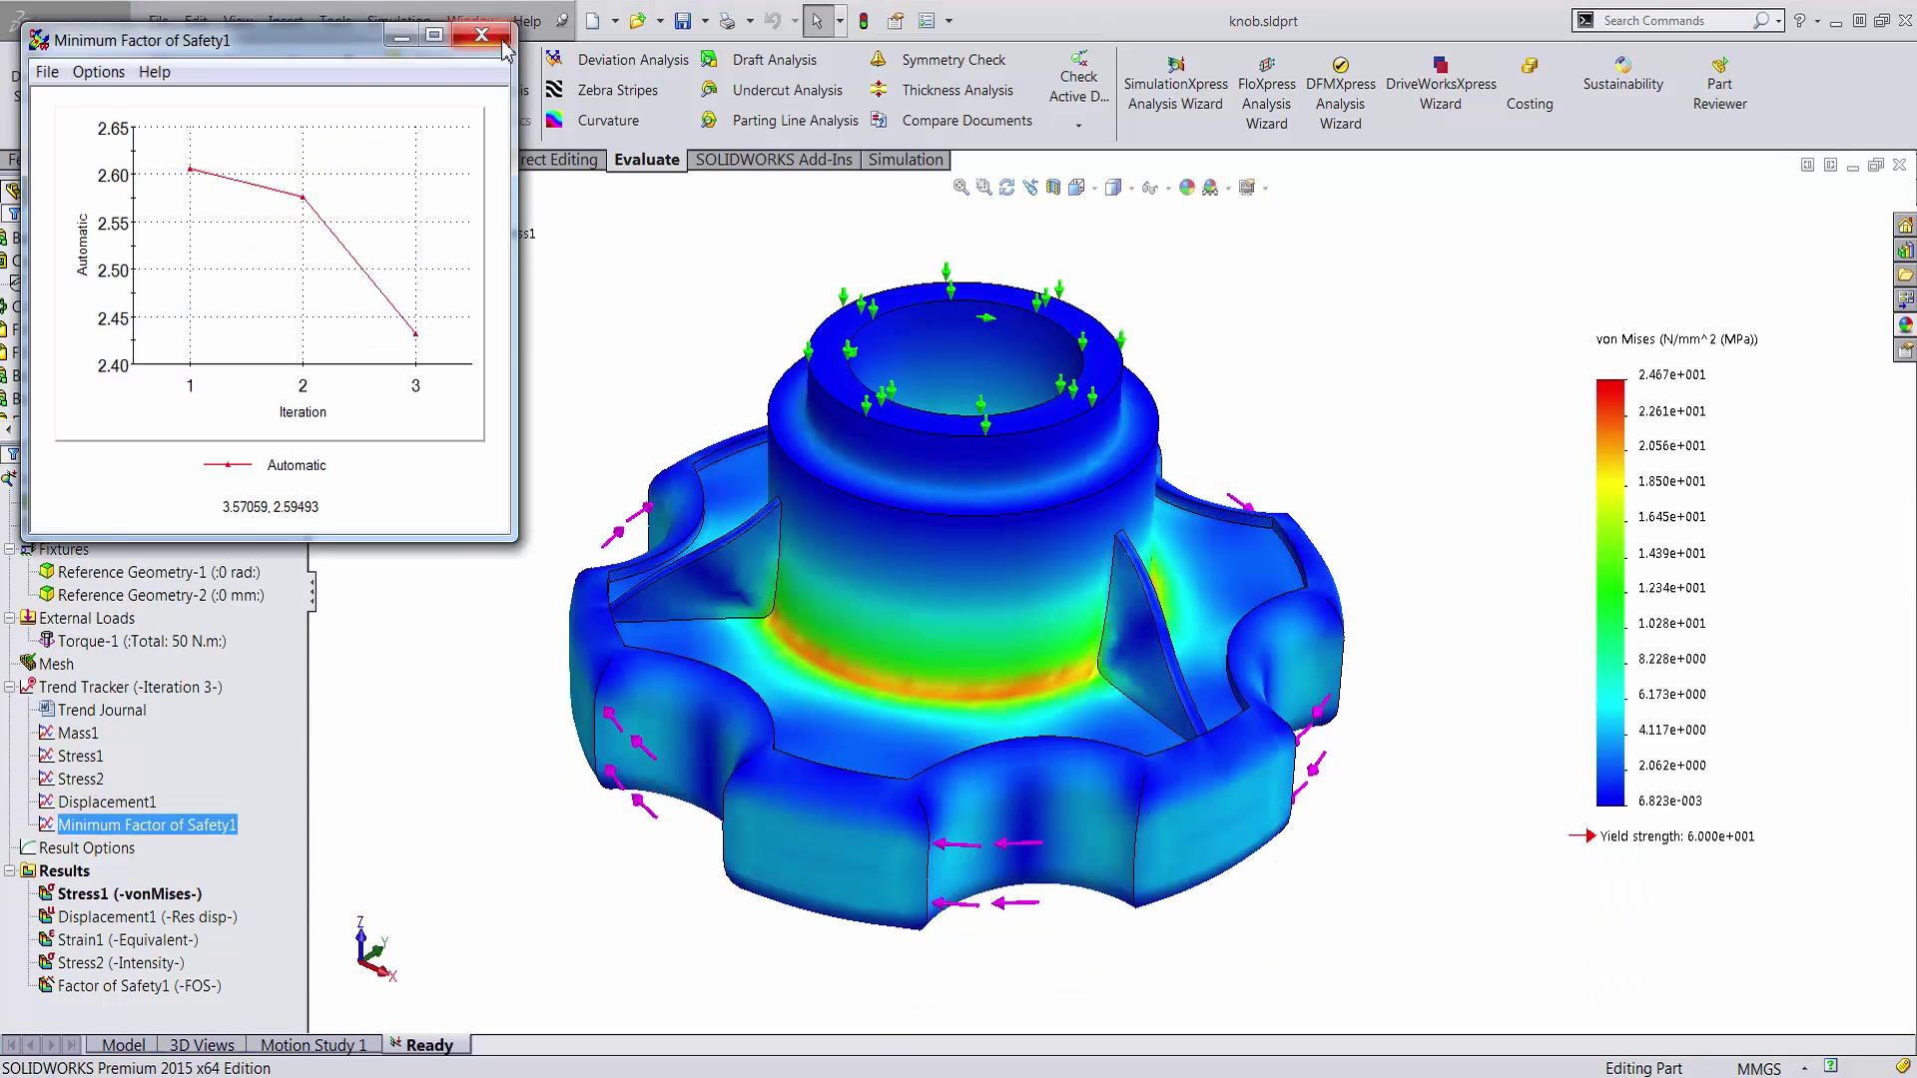
{"action": "left_click", "coordinate": [501, 32]}
Step: Hide the Stress1 plot and pull the Extrude3 floor face between the ribs downward to deepen the recess around the hub
{"action": "left_click", "coordinate": [886, 751]}
{"action": "right_click", "coordinate": [130, 892]}
{"action": "left_click", "coordinate": [182, 449]}
{"action": "left_click", "coordinate": [875, 733]}
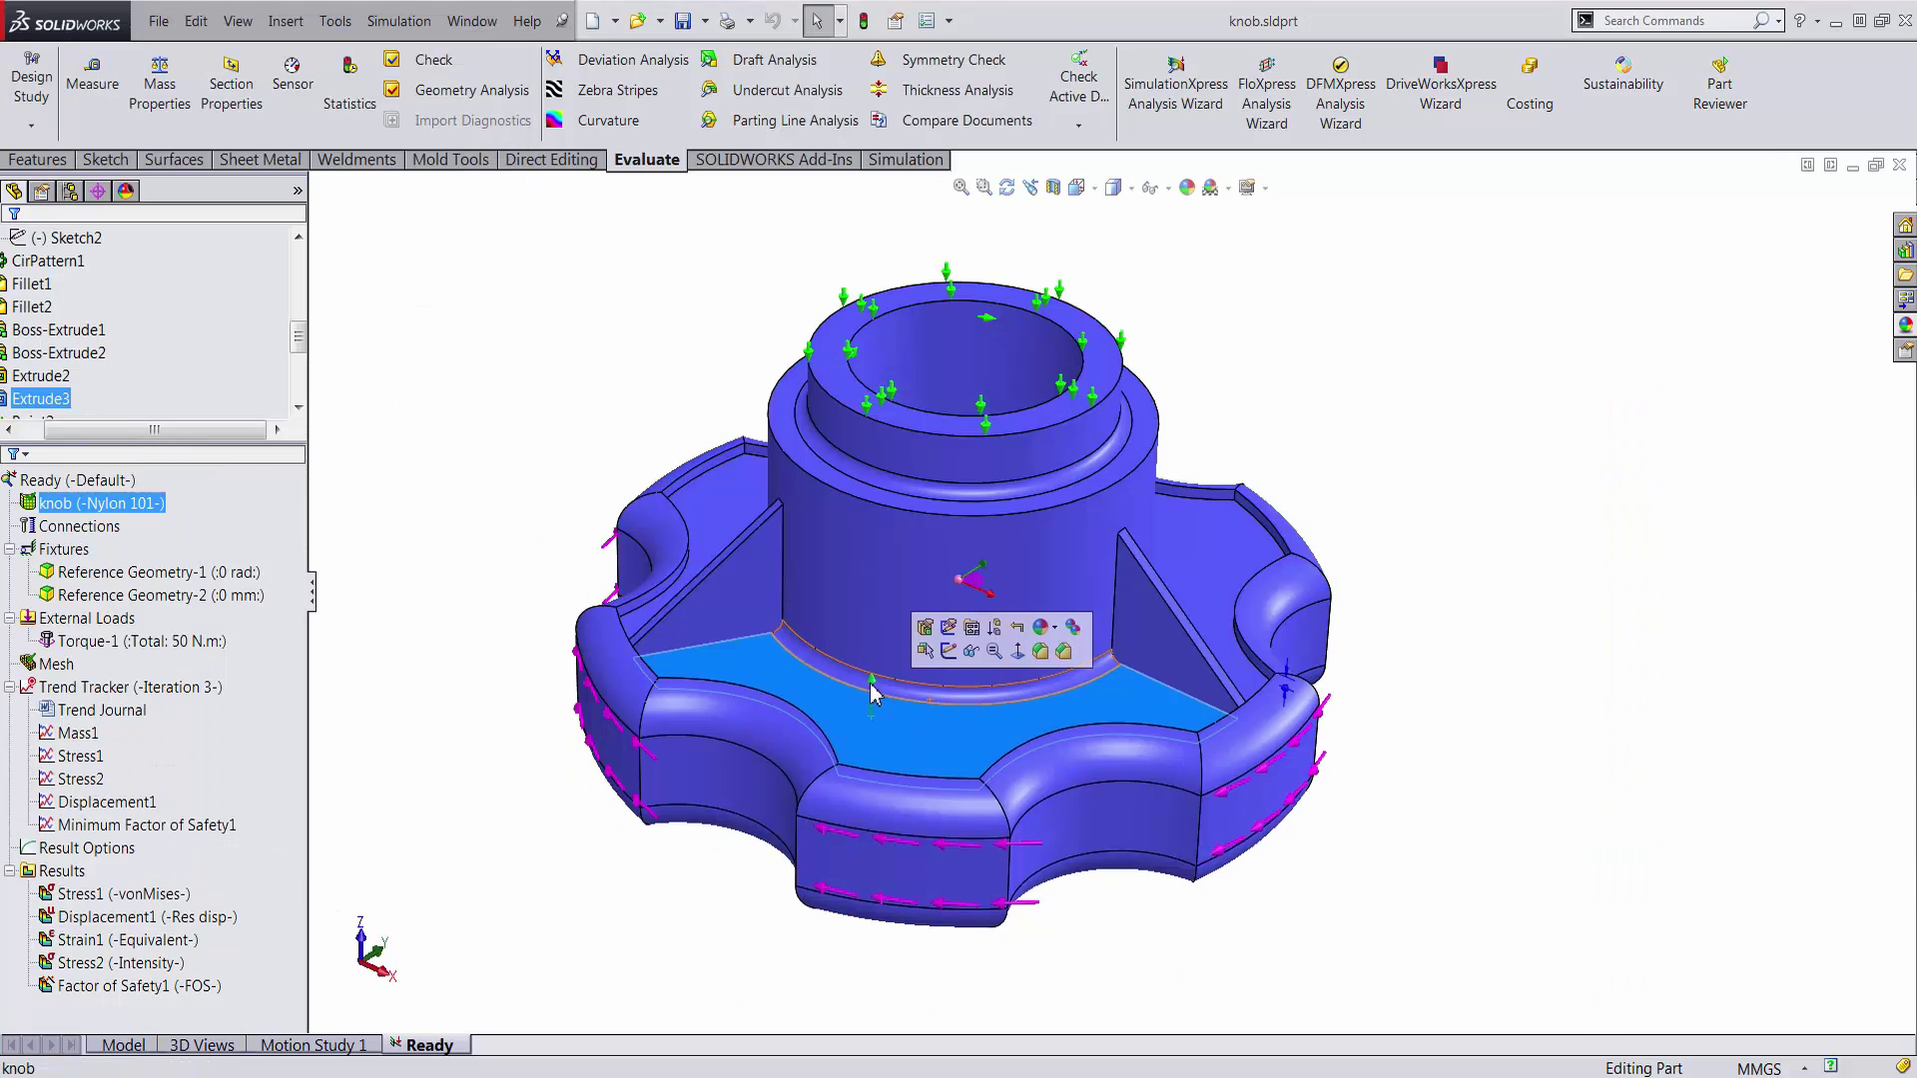
{"action": "left_click_drag", "start_coordinate": [872, 688], "coordinate": [865, 732]}
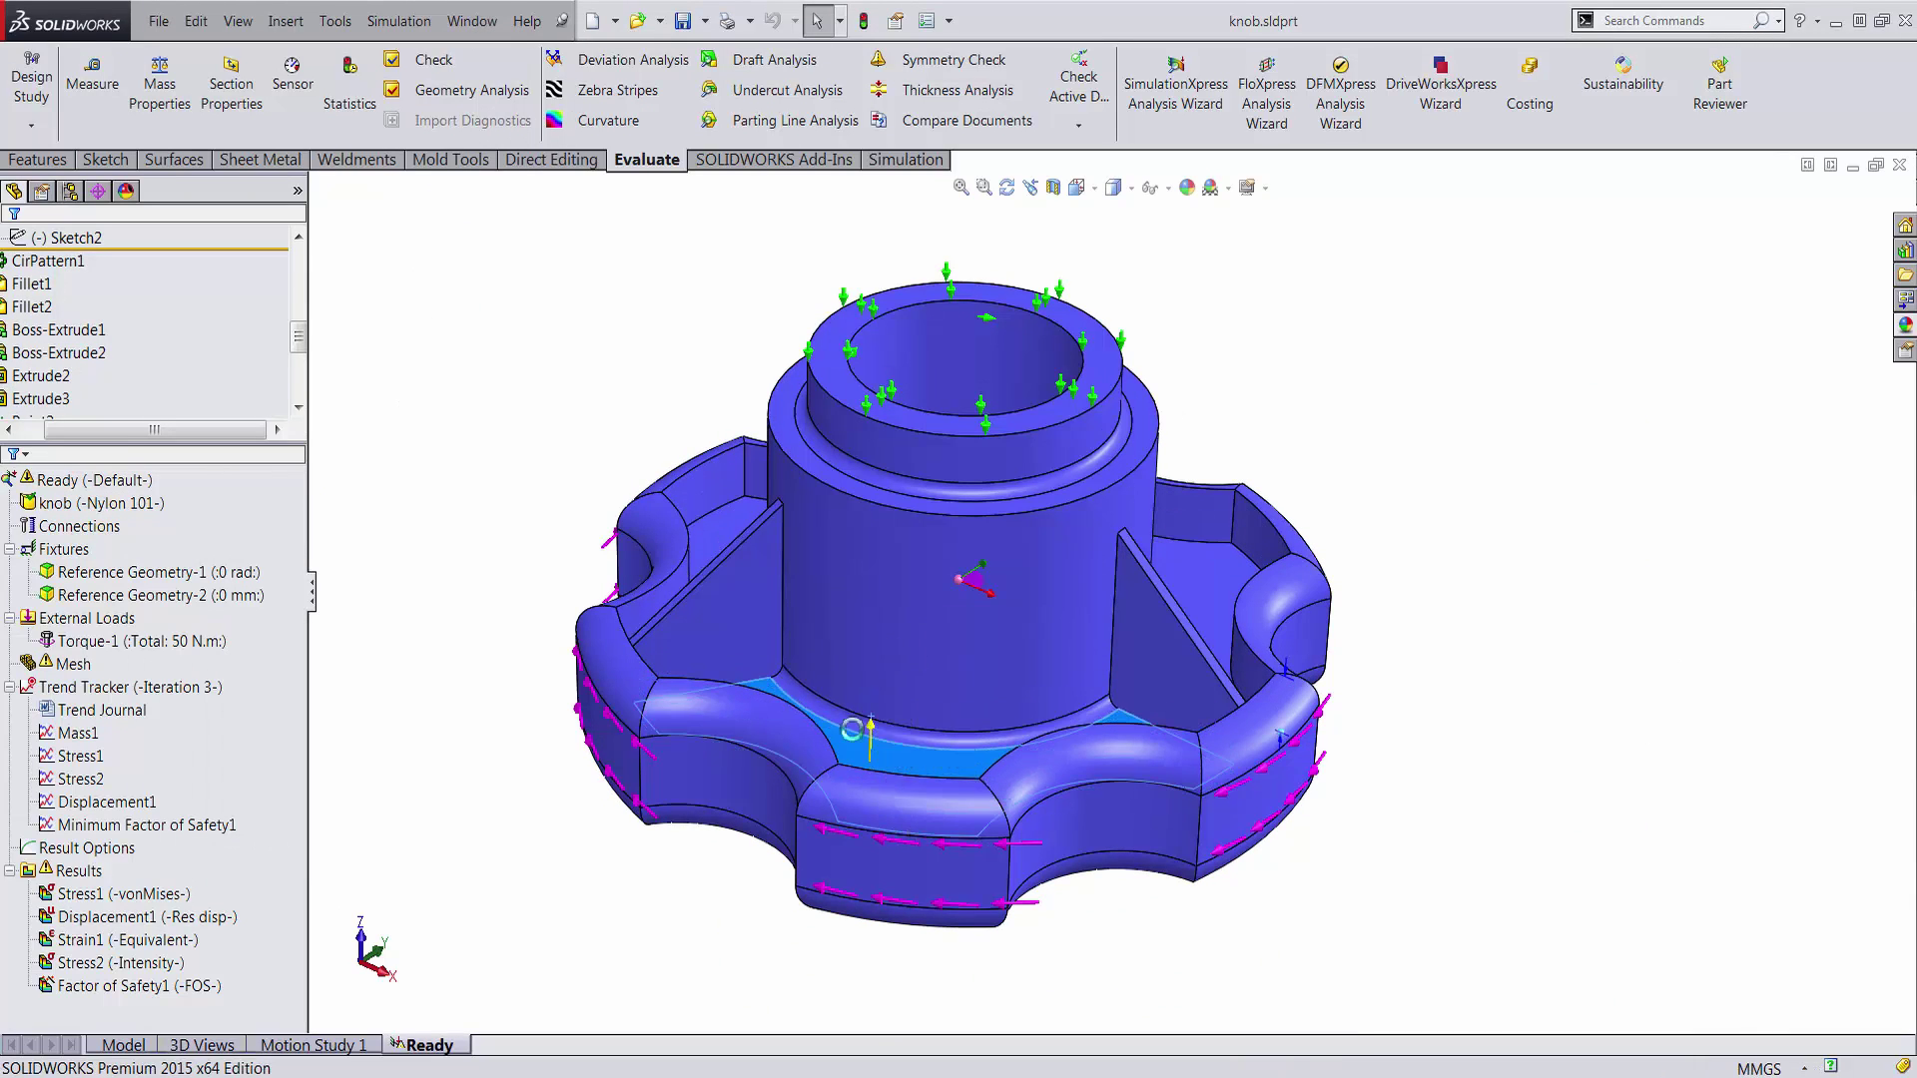
Step: Run the Ready study with the deepened recess and open the Minimum Factor of Safety1 trend graph
{"action": "right_click", "coordinate": [109, 481]}
{"action": "left_click", "coordinate": [139, 522]}
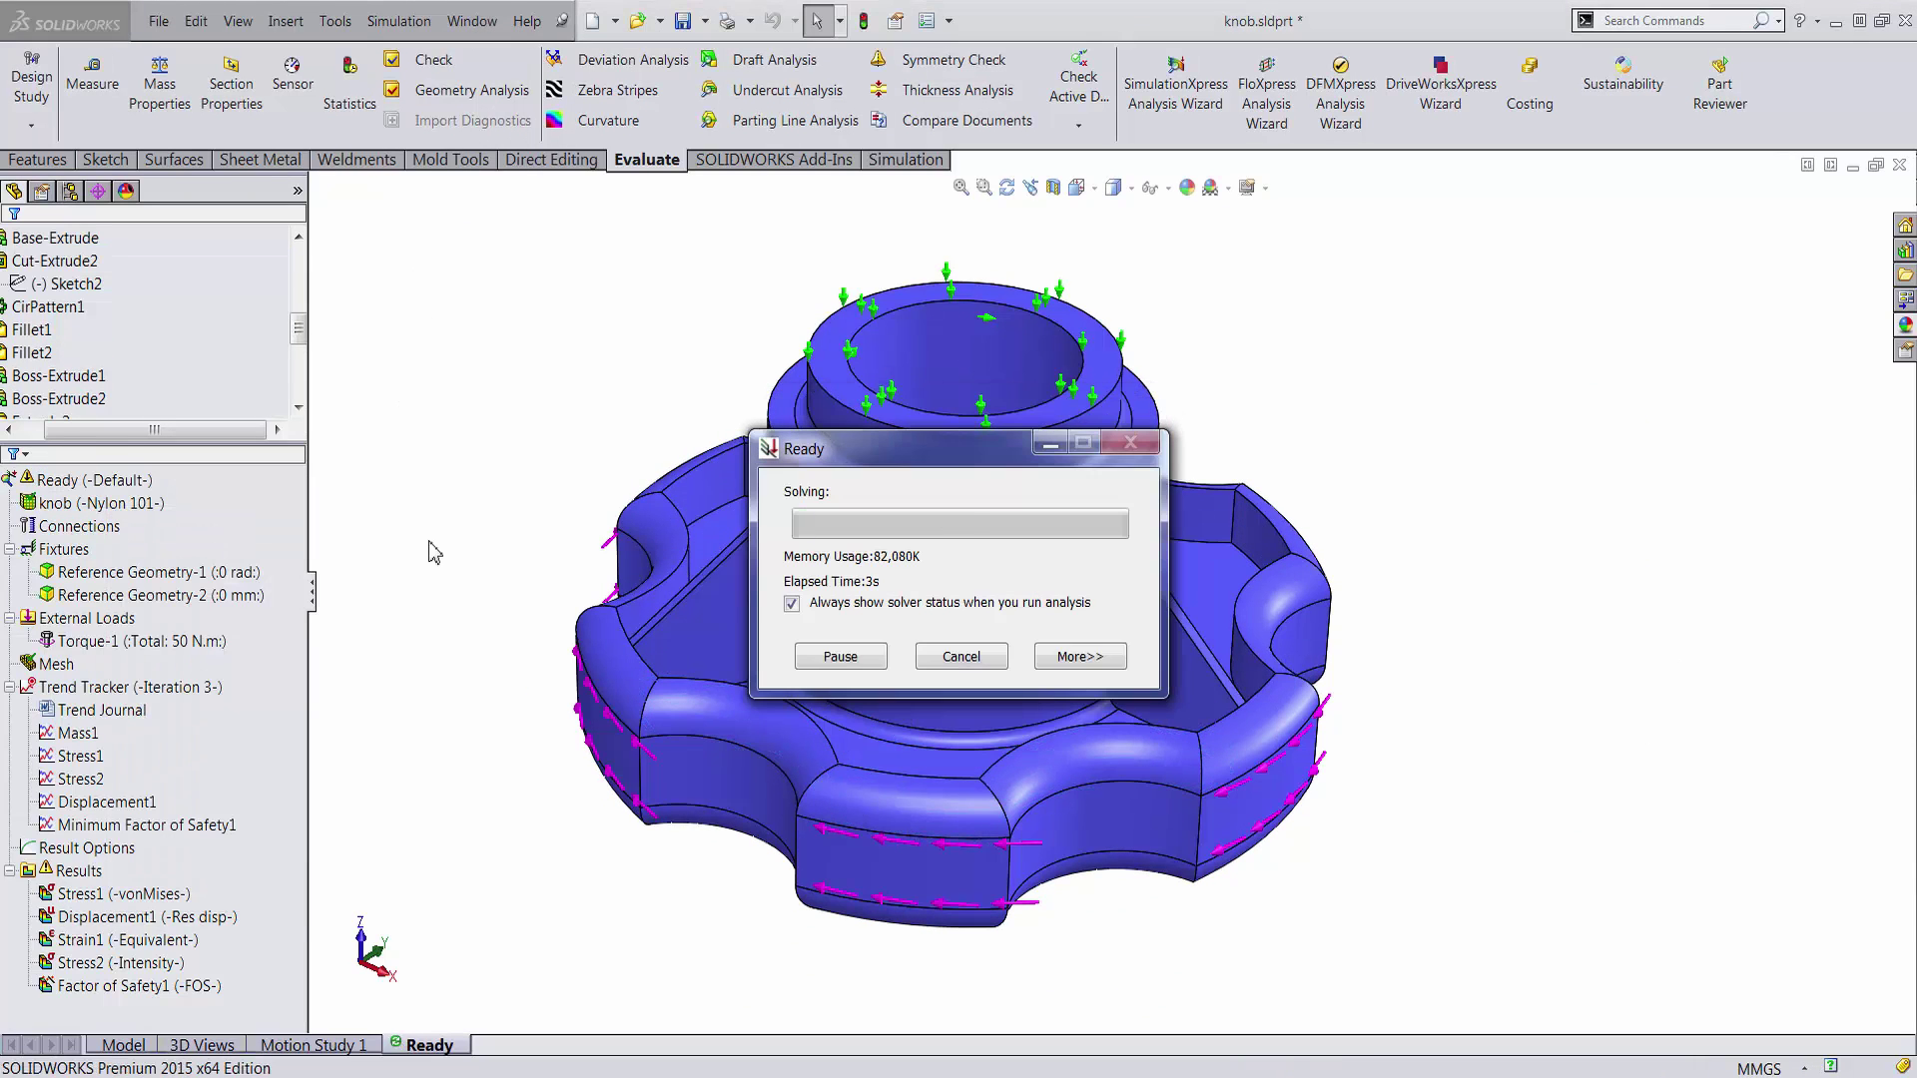
{"action": "left_click", "coordinate": [1031, 554]}
{"action": "double_click", "coordinate": [205, 824]}
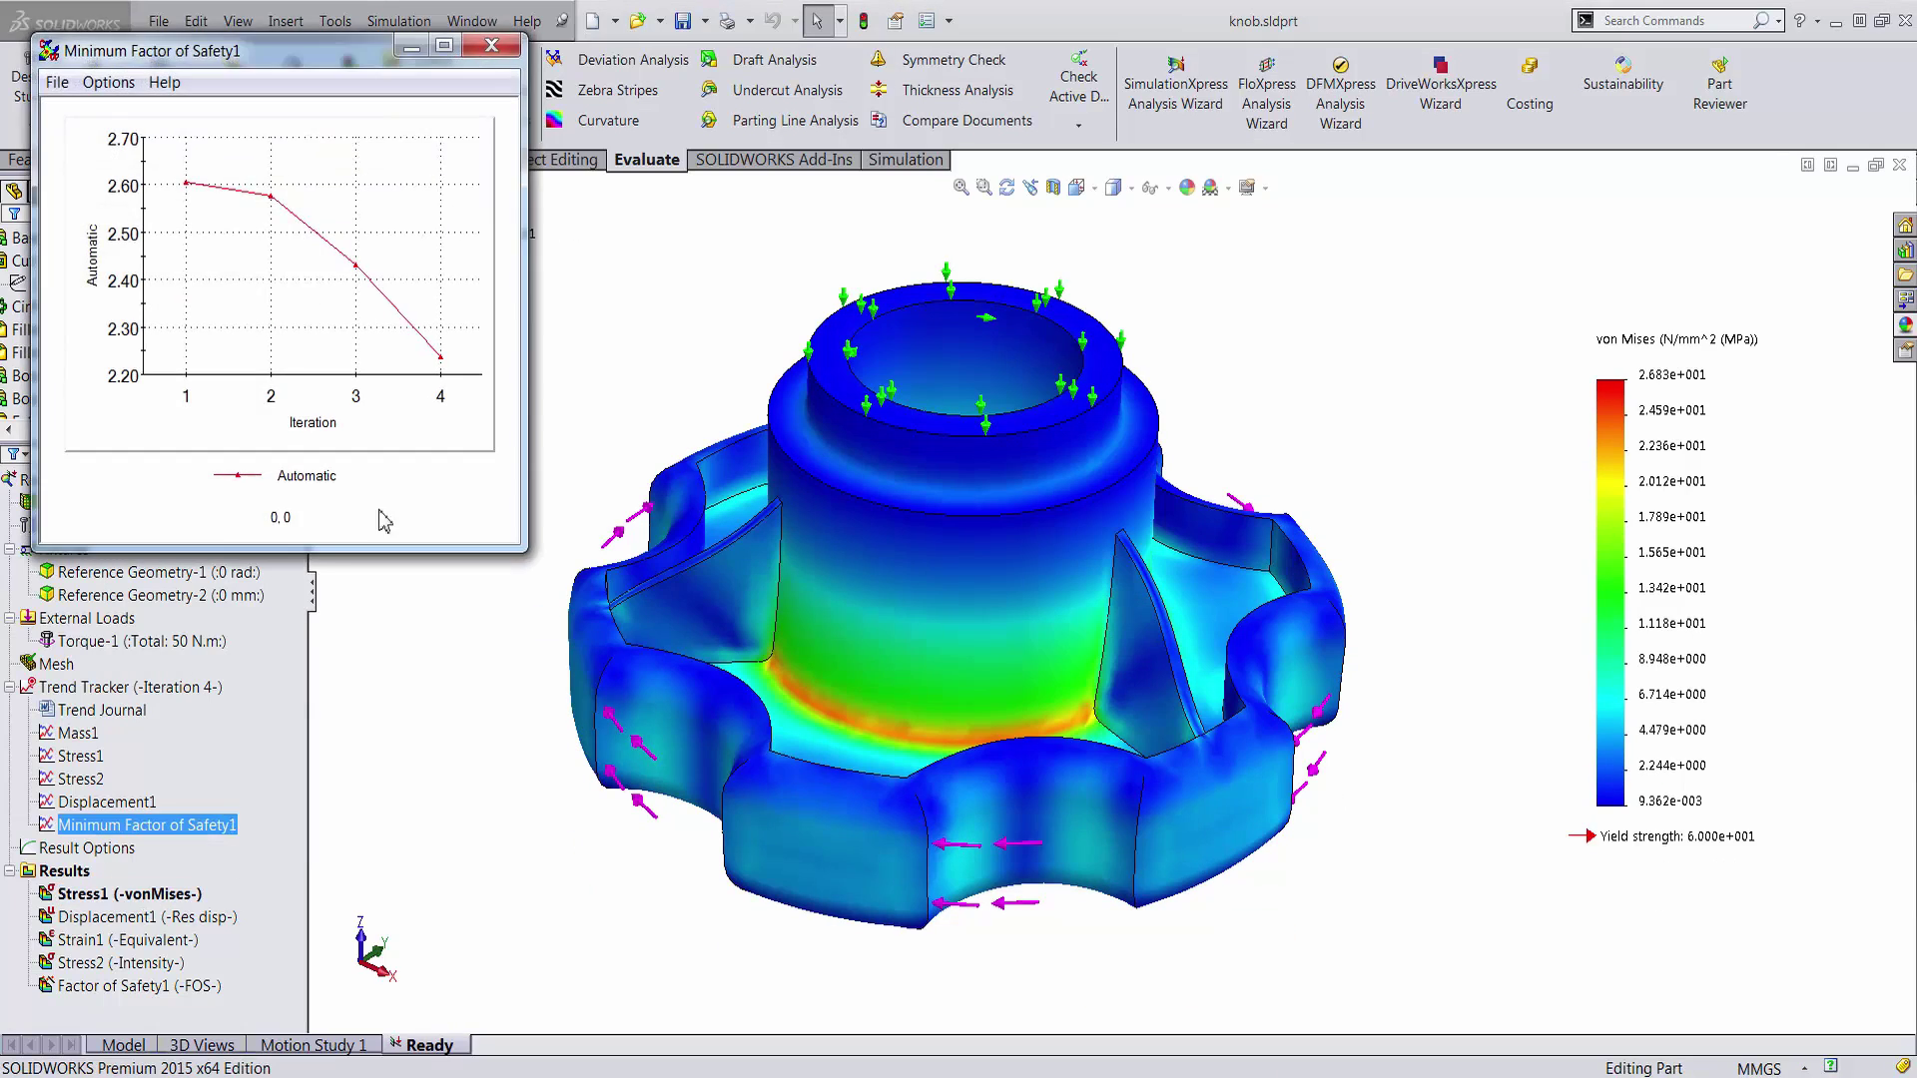